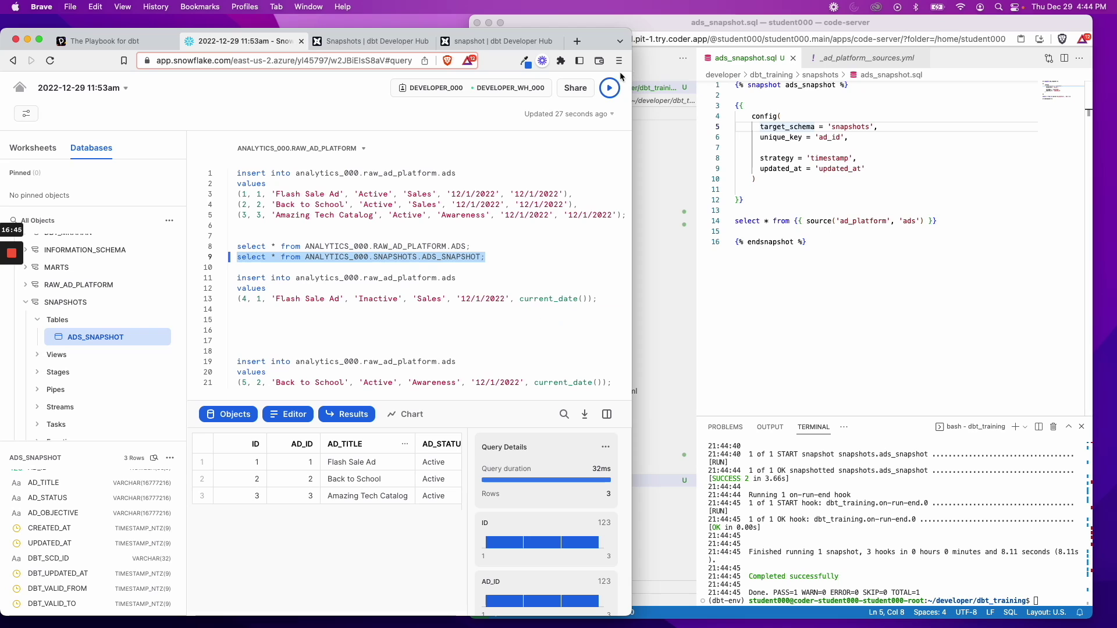
Re-run the ads_snapshot table query in Snowsight after the dbt snapshot run.
left_click(610, 88)
left_click_drag(630, 262, 878, 261)
scroll(436, 490, "right", 10)
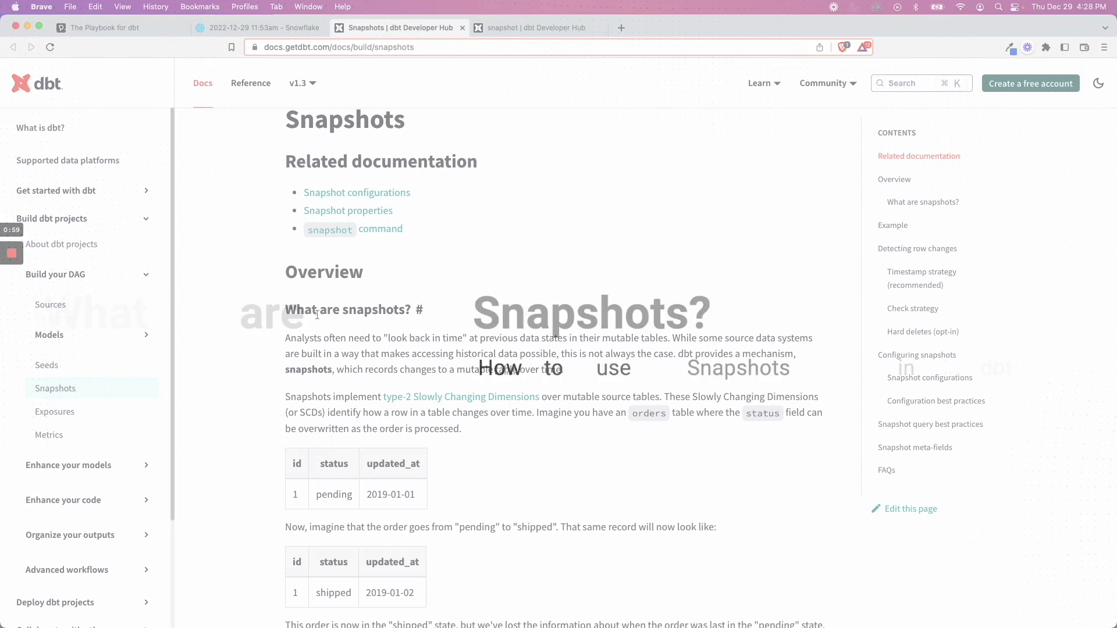
left_click_drag(290, 337, 425, 337)
left_click(425, 337)
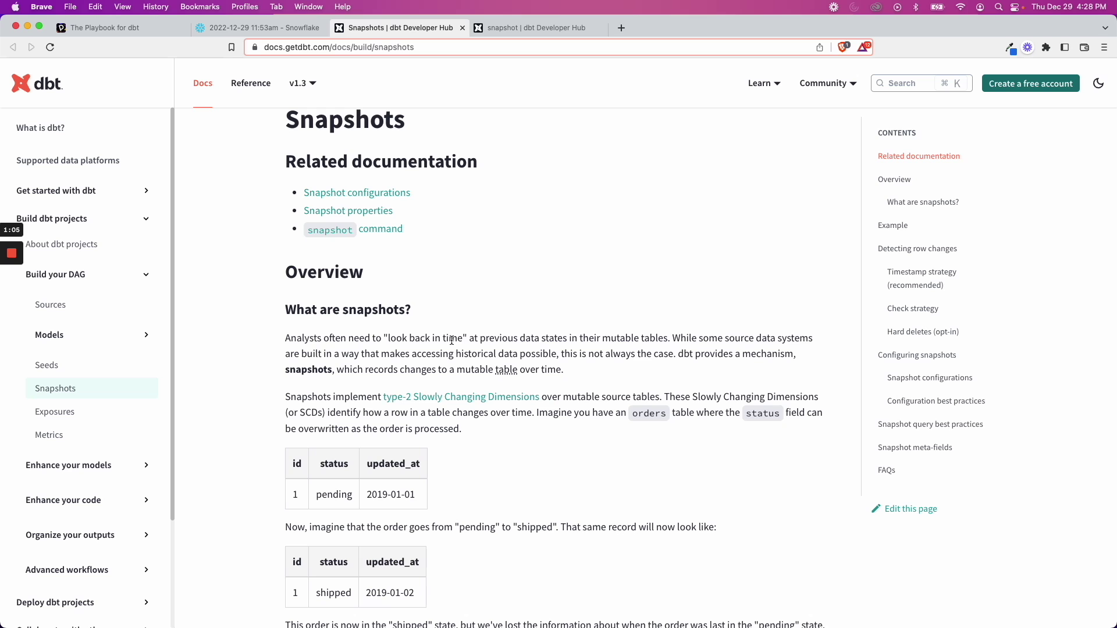
scroll(453, 340, "down", 2)
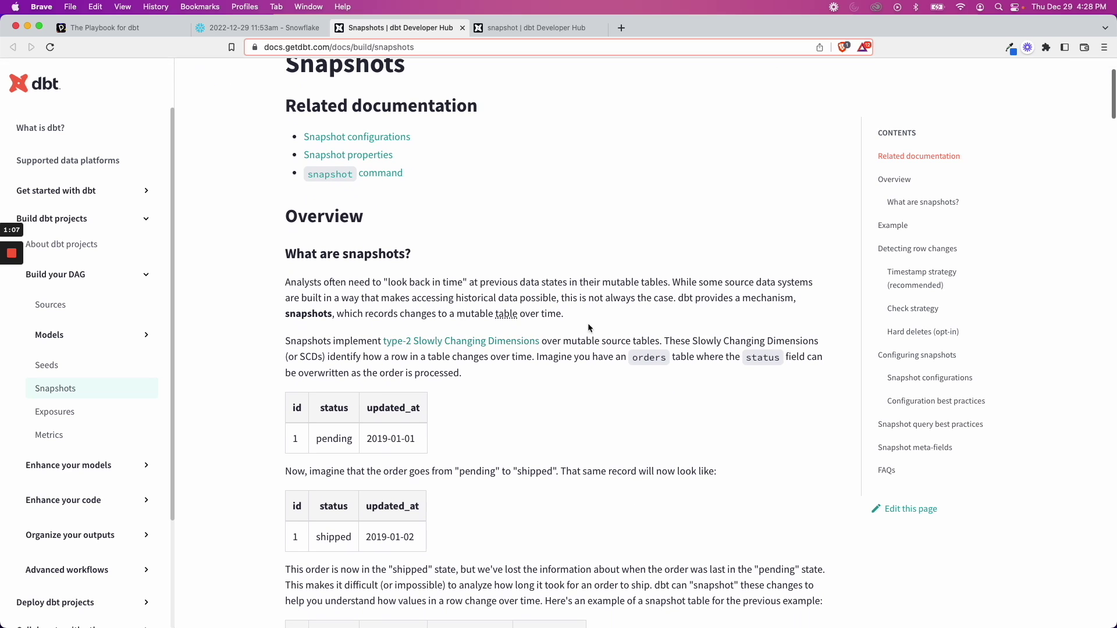
double_click(763, 282)
left_click_drag(782, 286, 807, 284)
left_click(756, 297)
scroll(584, 331, "down", 5)
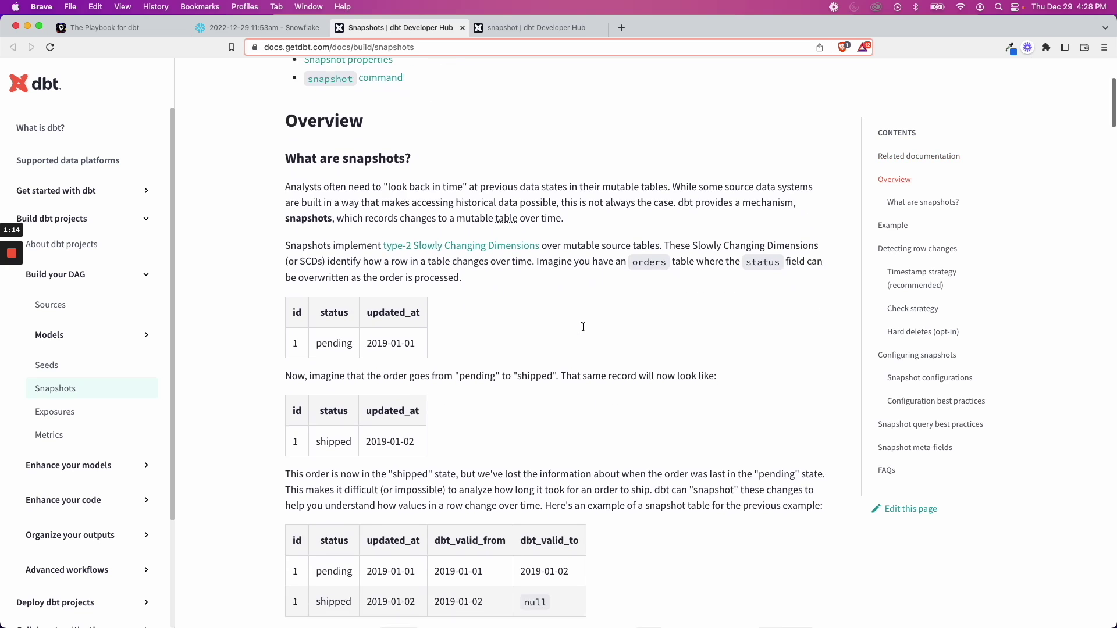
scroll(584, 330, "down", 2)
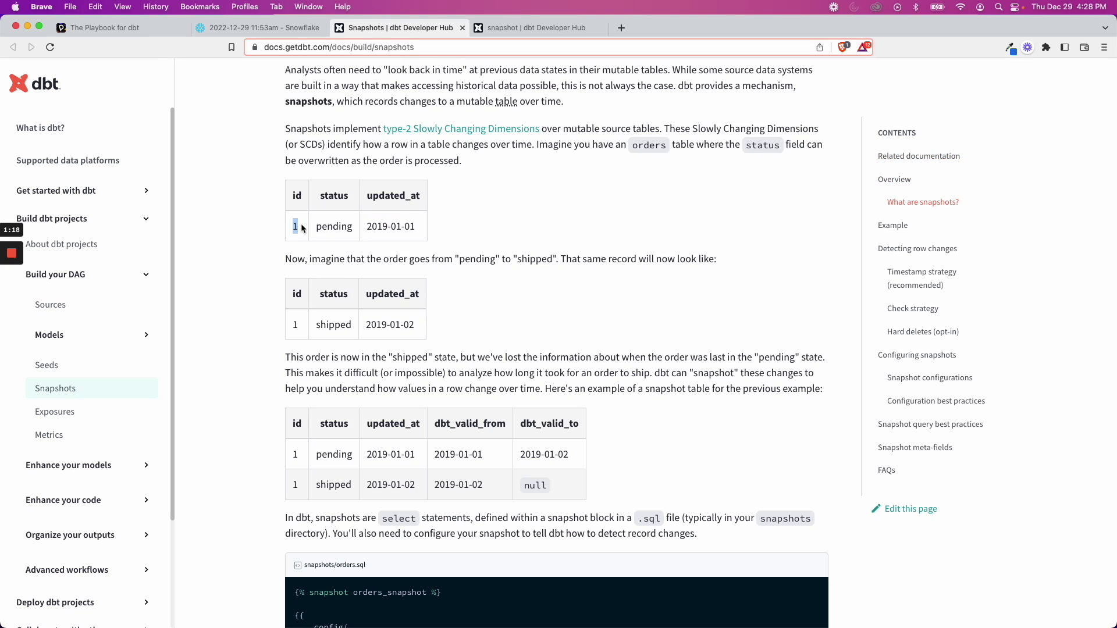
left_click_drag(296, 225, 416, 229)
left_click(328, 220)
left_click_drag(293, 325, 354, 325)
left_click(327, 235)
left_click_drag(316, 226, 348, 229)
left_click_drag(318, 325, 354, 324)
left_click(365, 326)
scroll(288, 301, "down", 3)
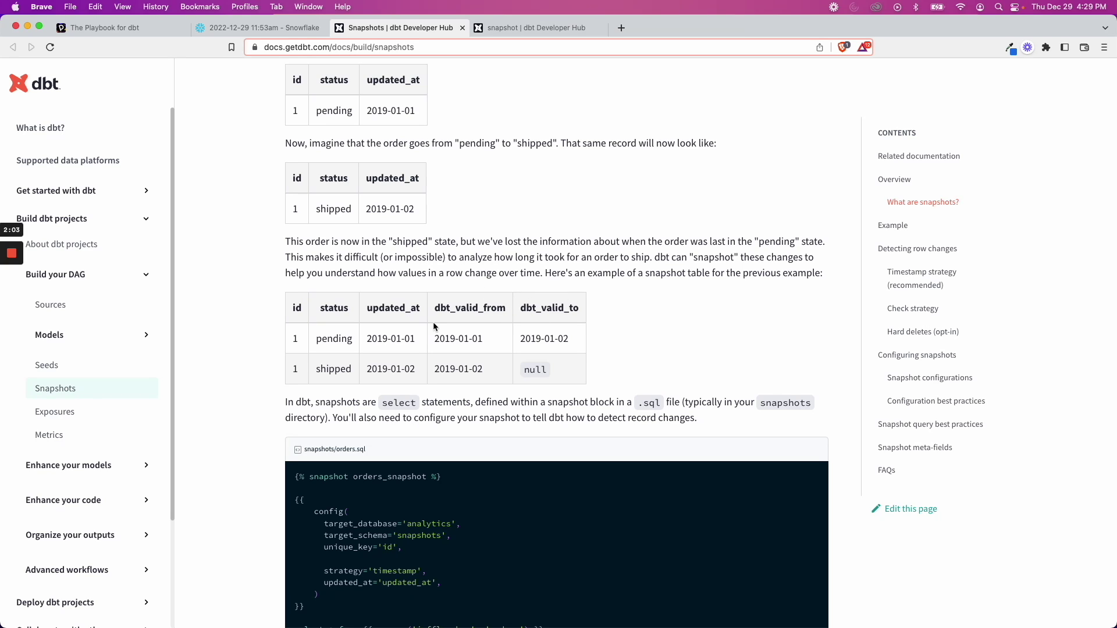
left_click_drag(503, 307, 439, 307)
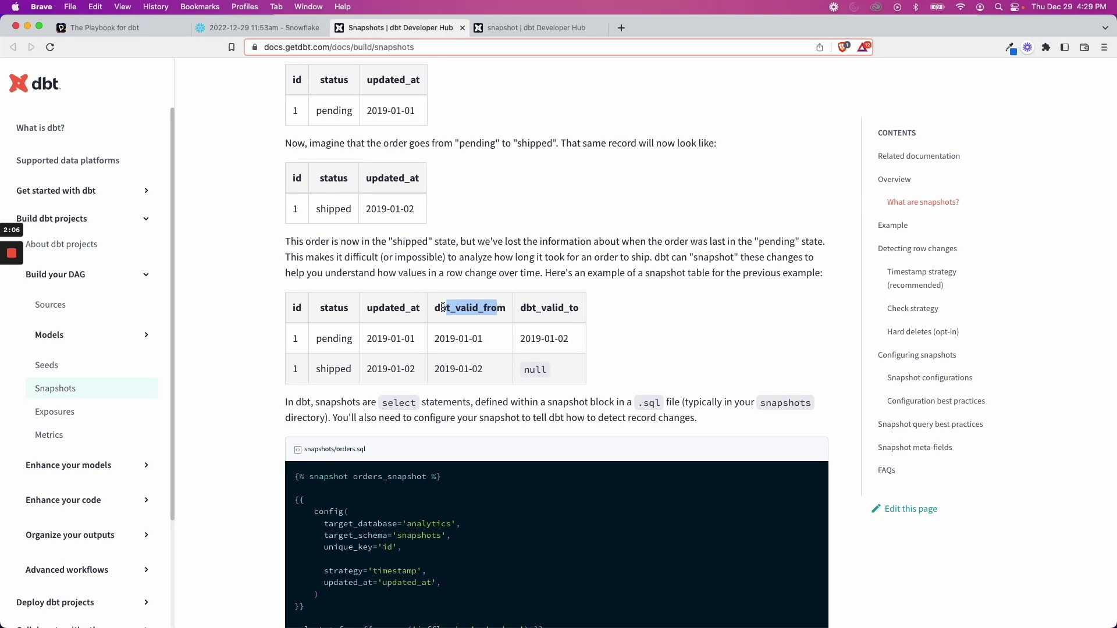
left_click(511, 309)
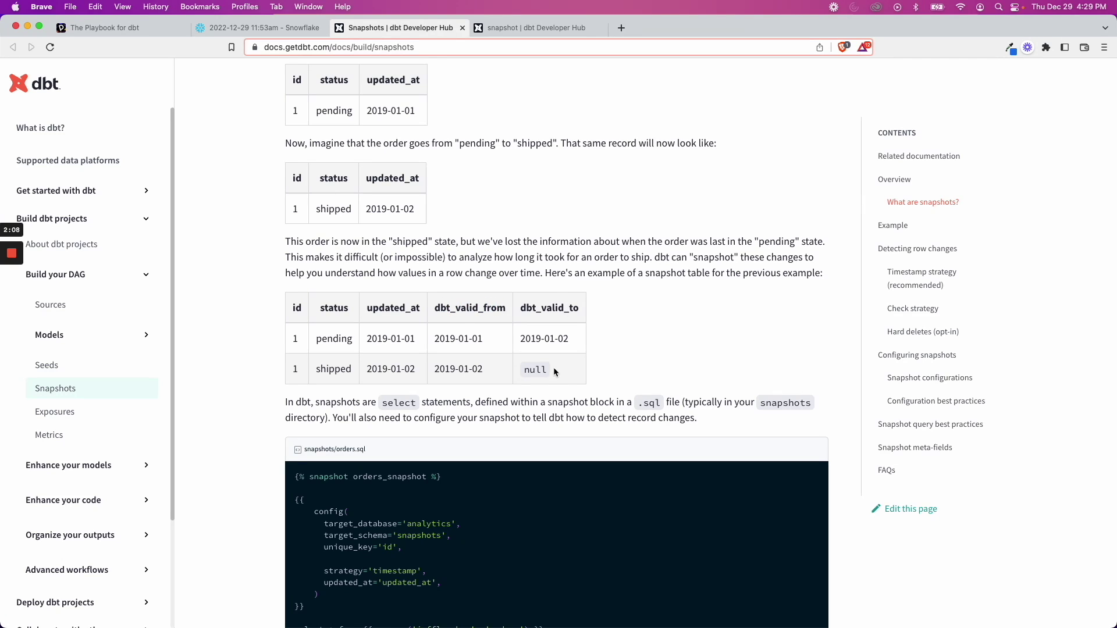
left_click_drag(553, 370, 527, 370)
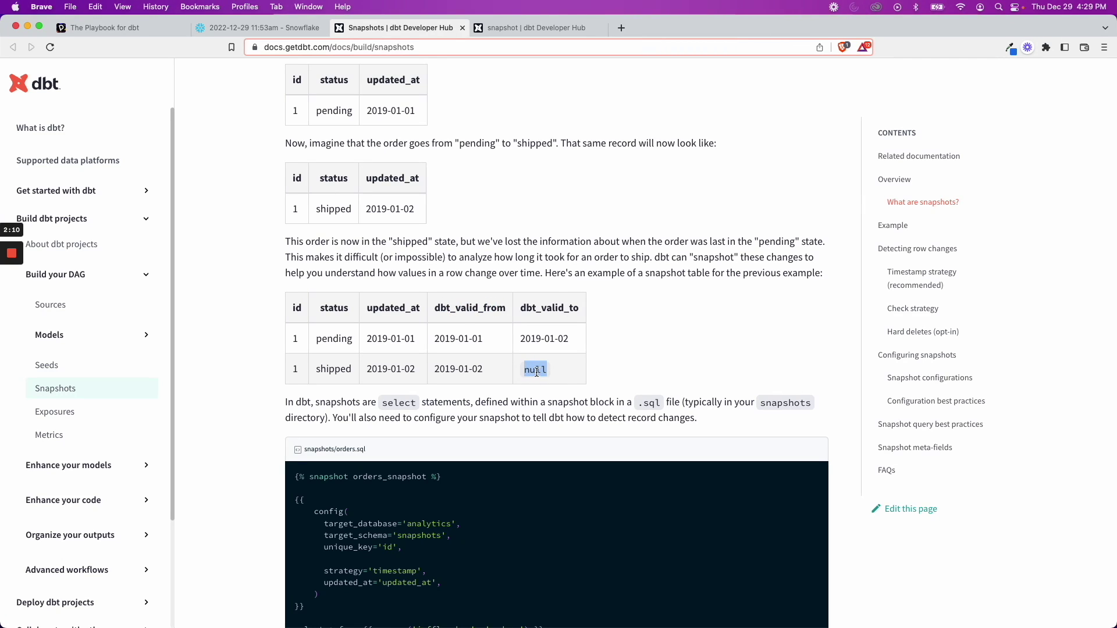
left_click(439, 358)
scroll(415, 354, "down", 3)
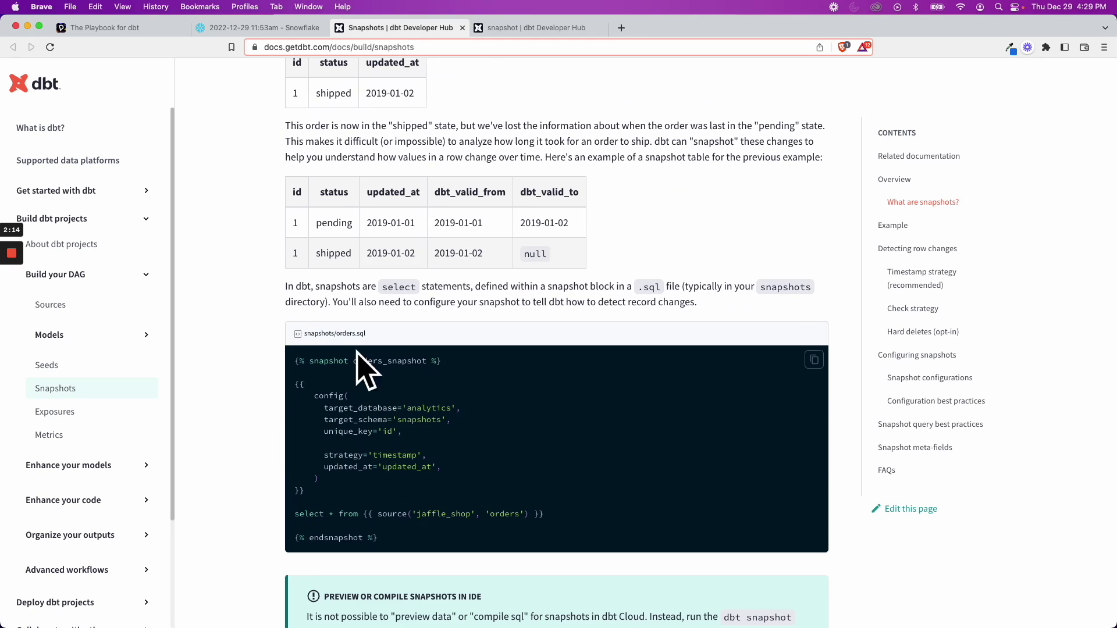
double_click(313, 333)
scroll(335, 347, "down", 1)
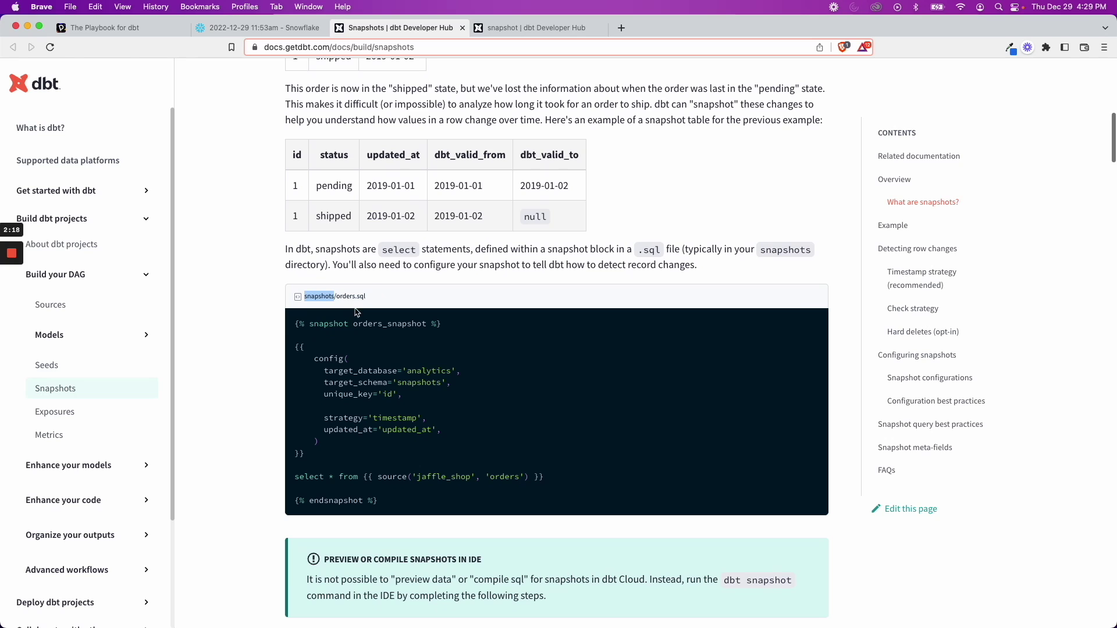
double_click(328, 324)
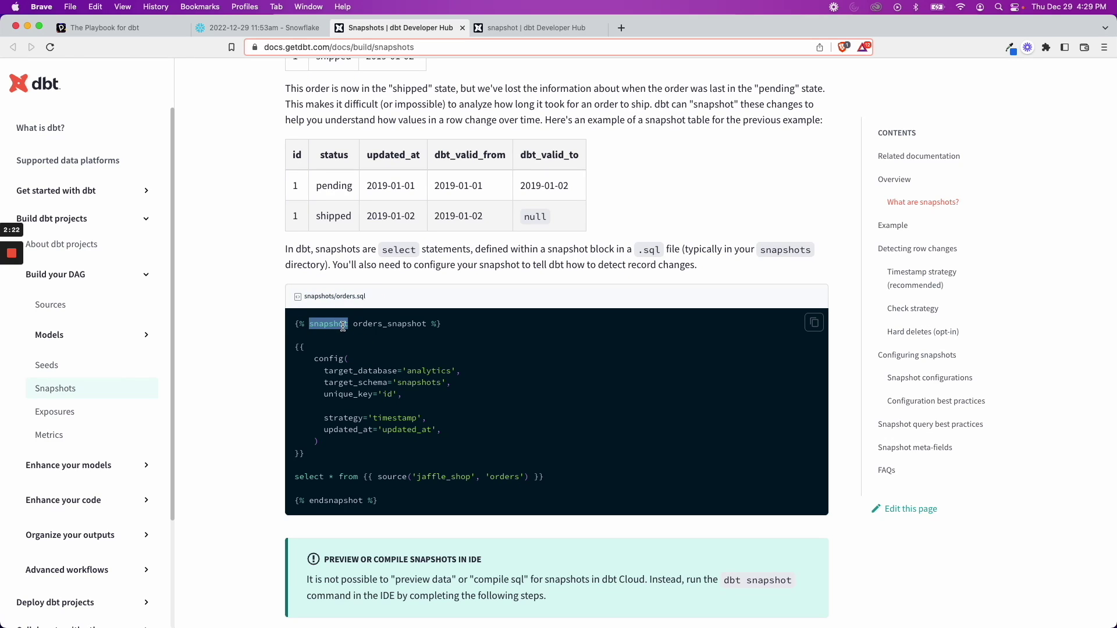
left_click_drag(315, 358, 432, 441)
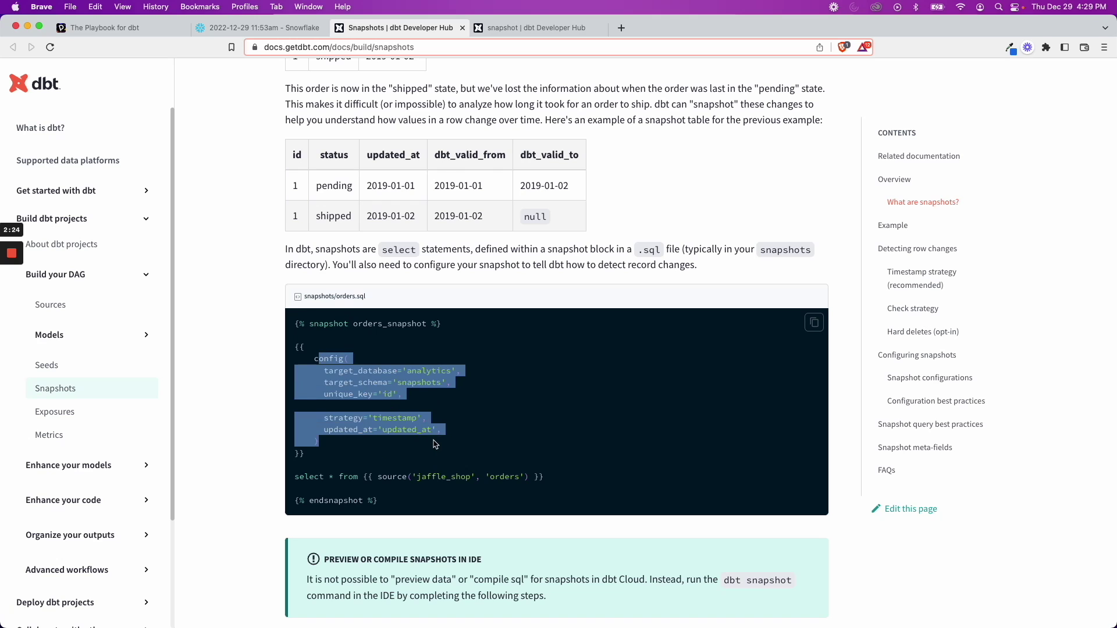
left_click(434, 445)
scroll(433, 446, "down", 3)
scroll(480, 350, "up", 2)
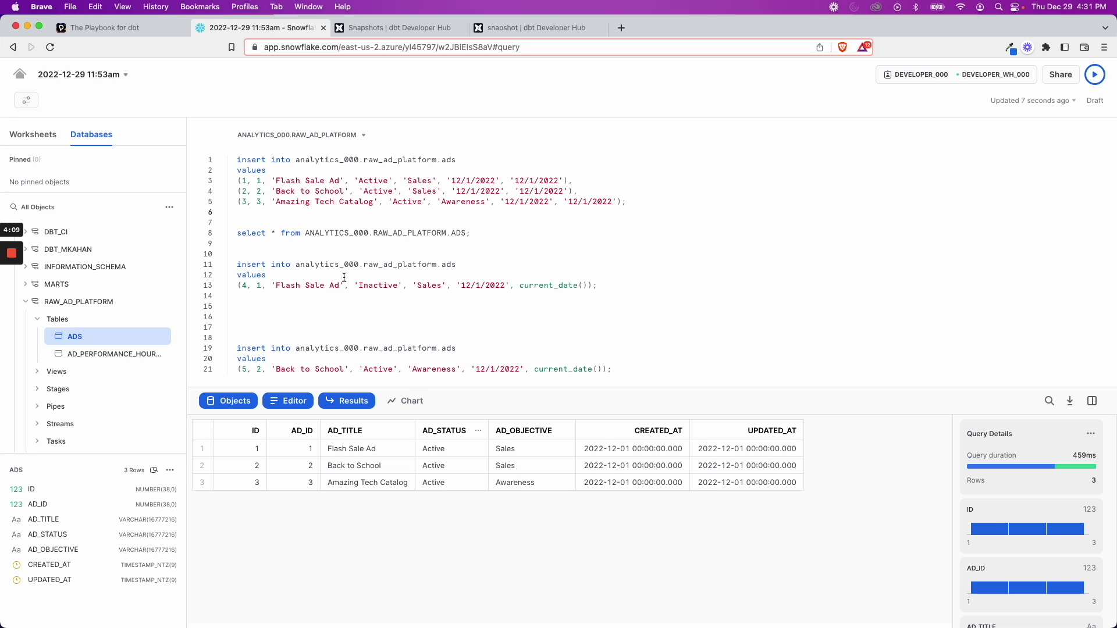
Inspect the Flash Sale Ad title, Active status and Sales objective cells in the ADS results.
left_click(357, 450)
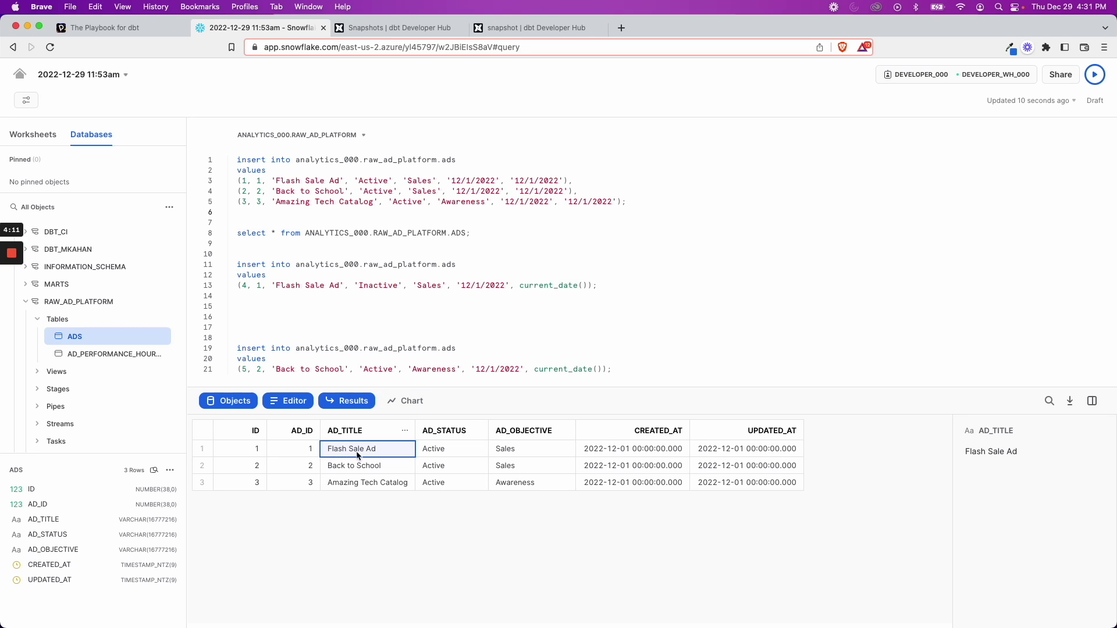
left_click(431, 452)
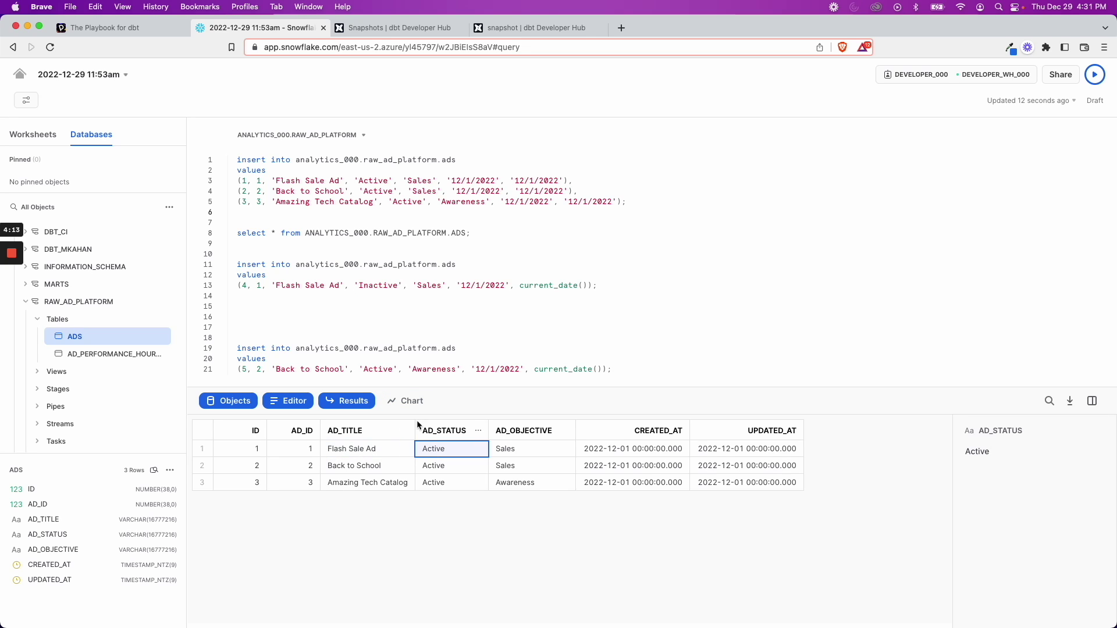
left_click(507, 469)
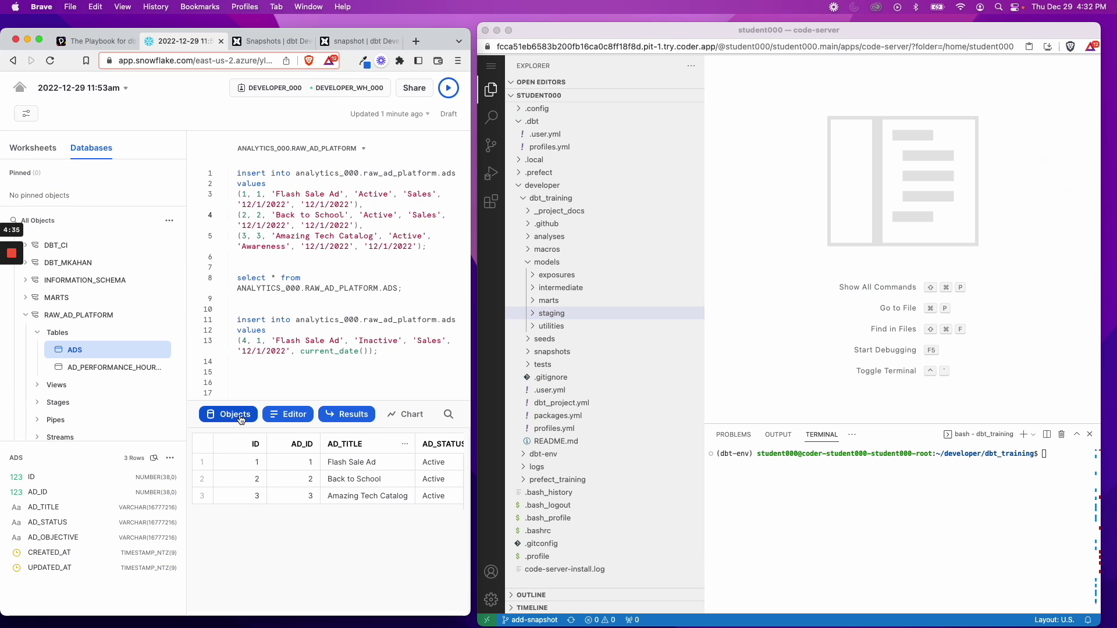
Hide the Snowflake database browser, collapse models and expand the snapshots folder.
left_click(236, 414)
left_click(207, 329)
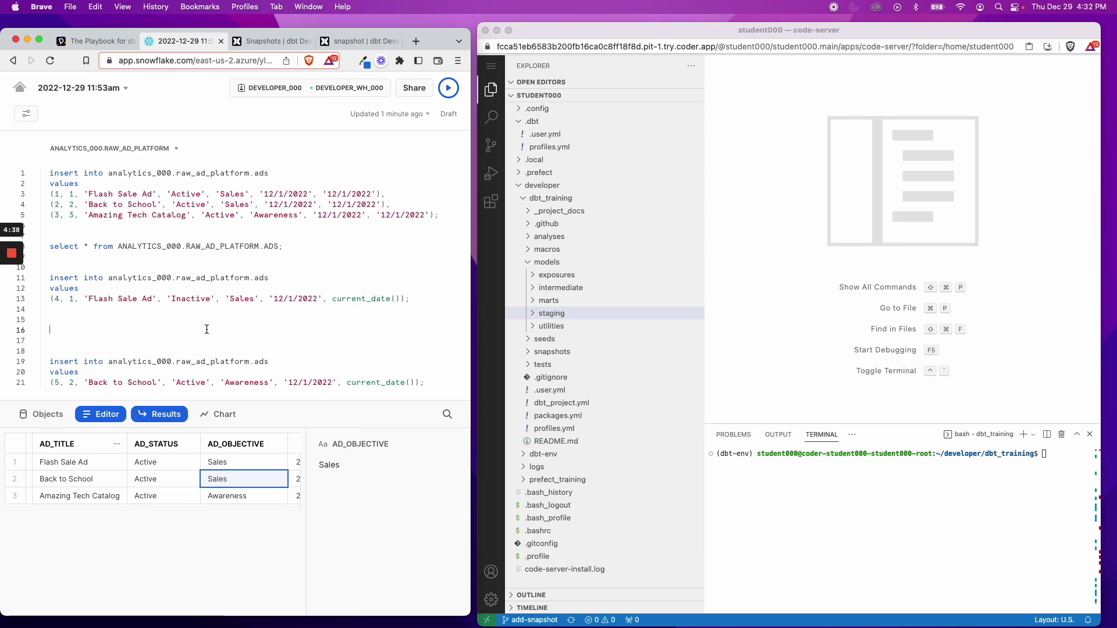
left_click(546, 263)
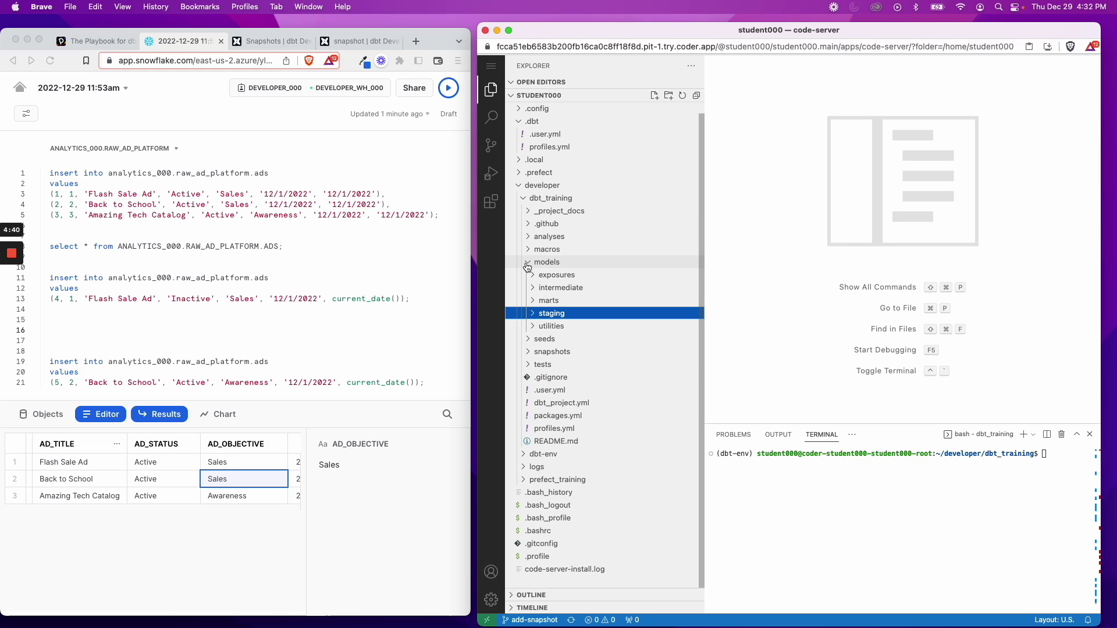
left_click(526, 302)
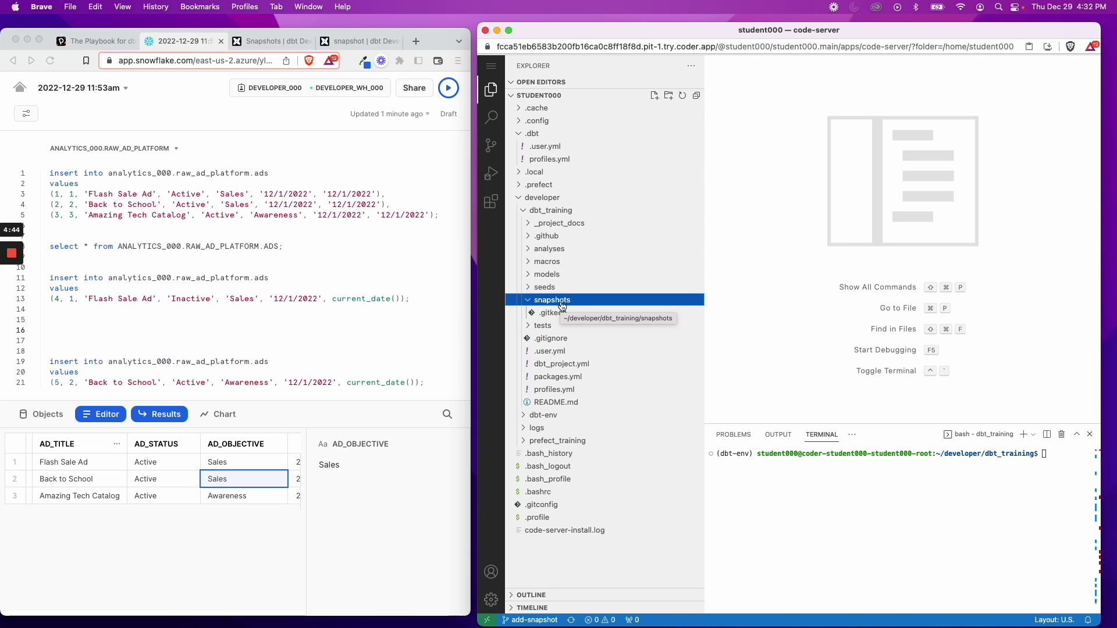
Create ad_snapshots.sql in the snapshots folder, with the Snapshots docs alongside.
right_click(562, 306)
left_click(594, 309)
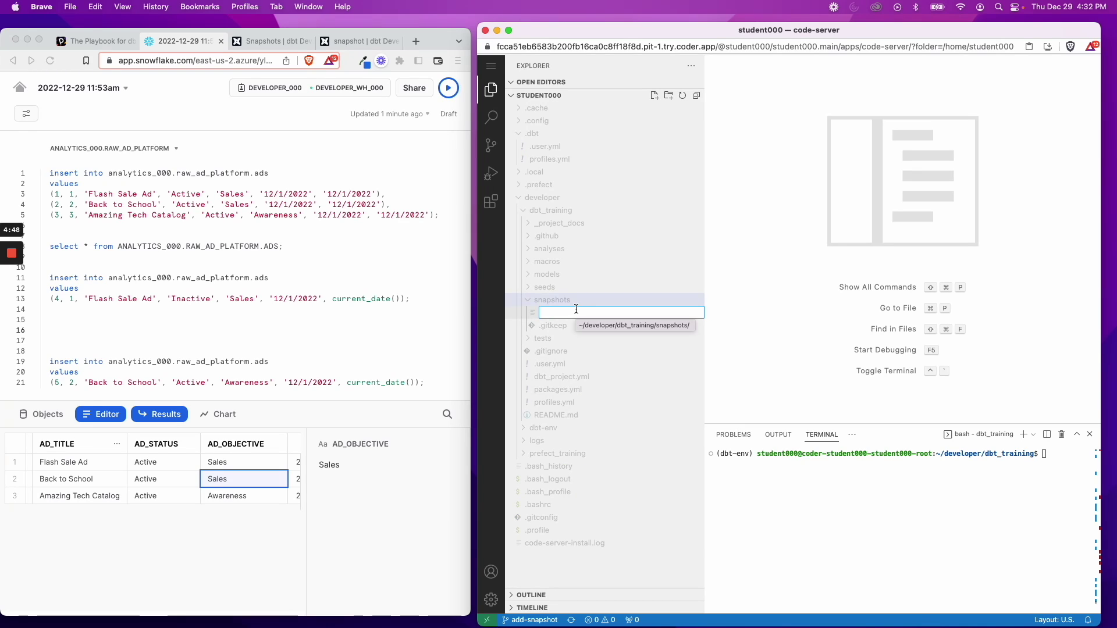
type("ad_snapshots.sql")
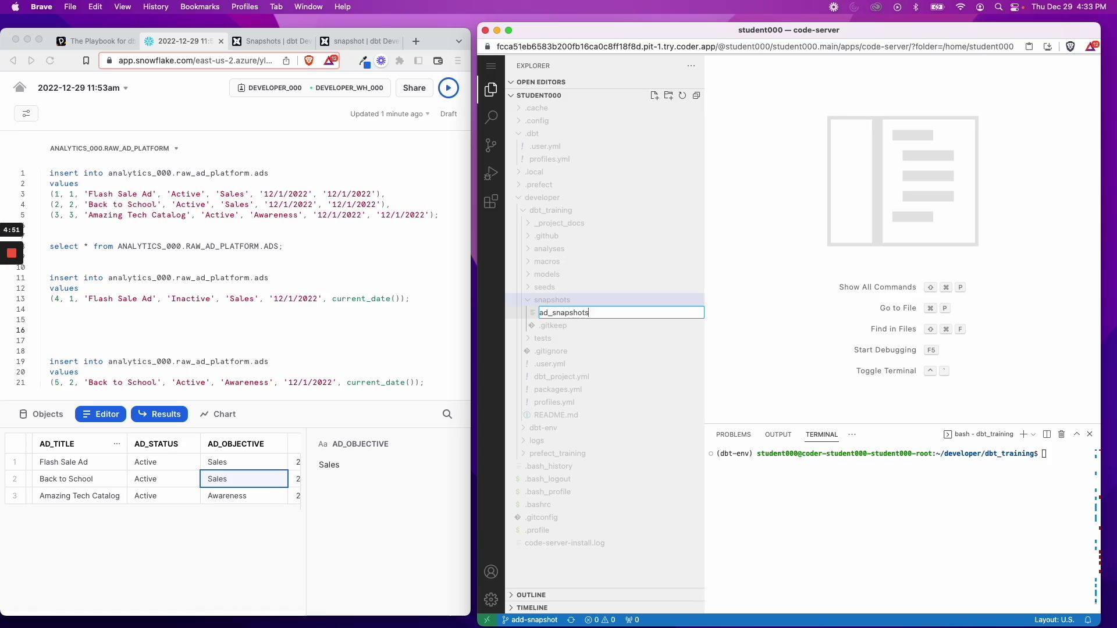
key("Return")
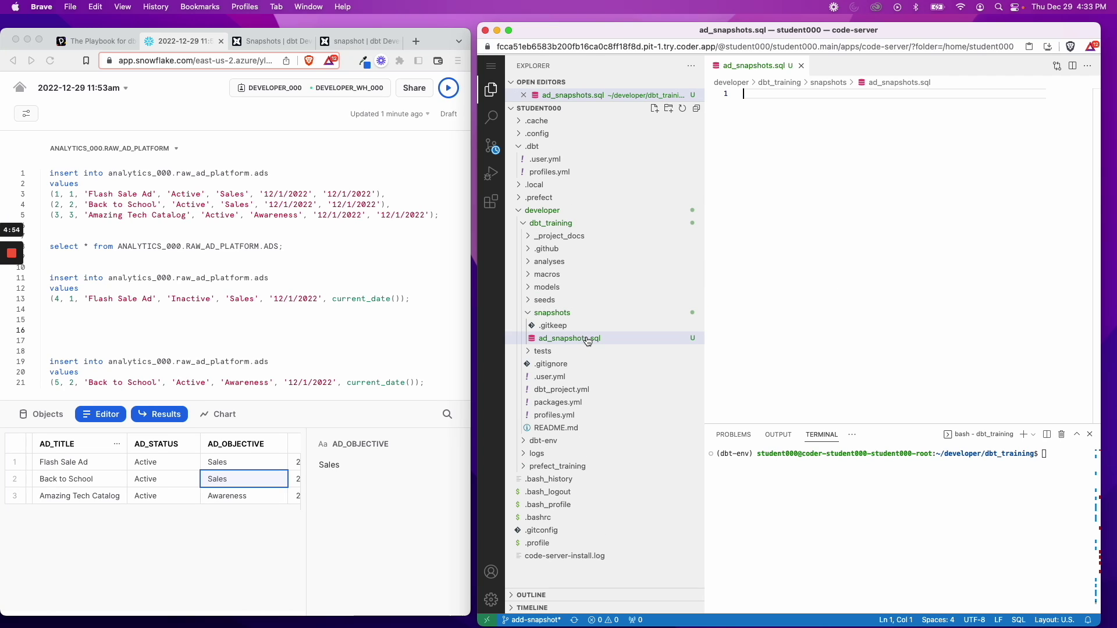
left_click(802, 125)
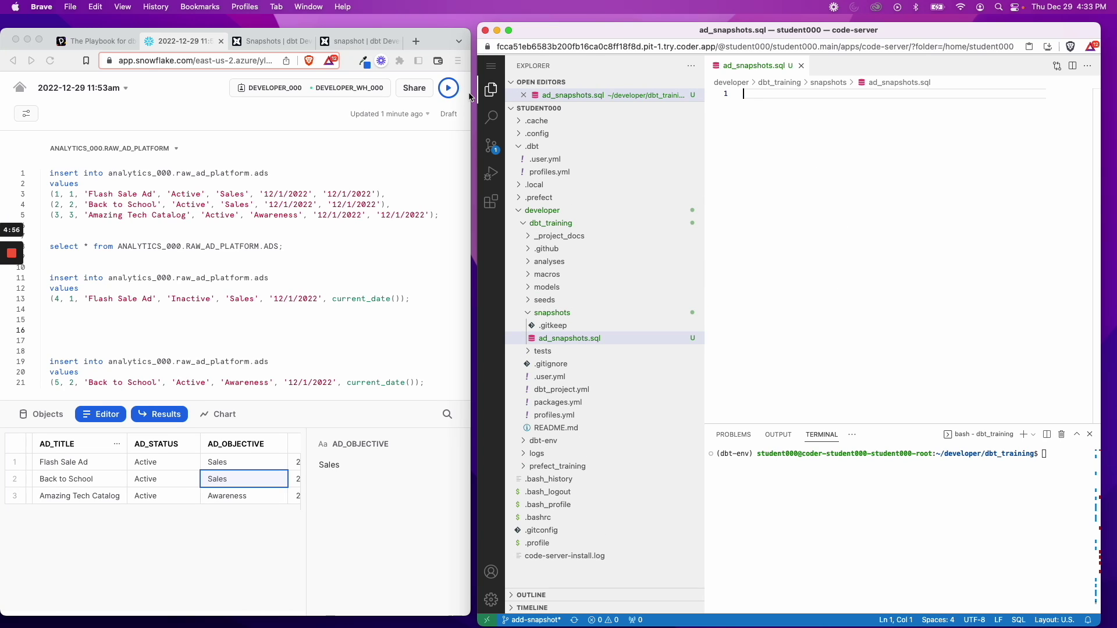
left_click(258, 42)
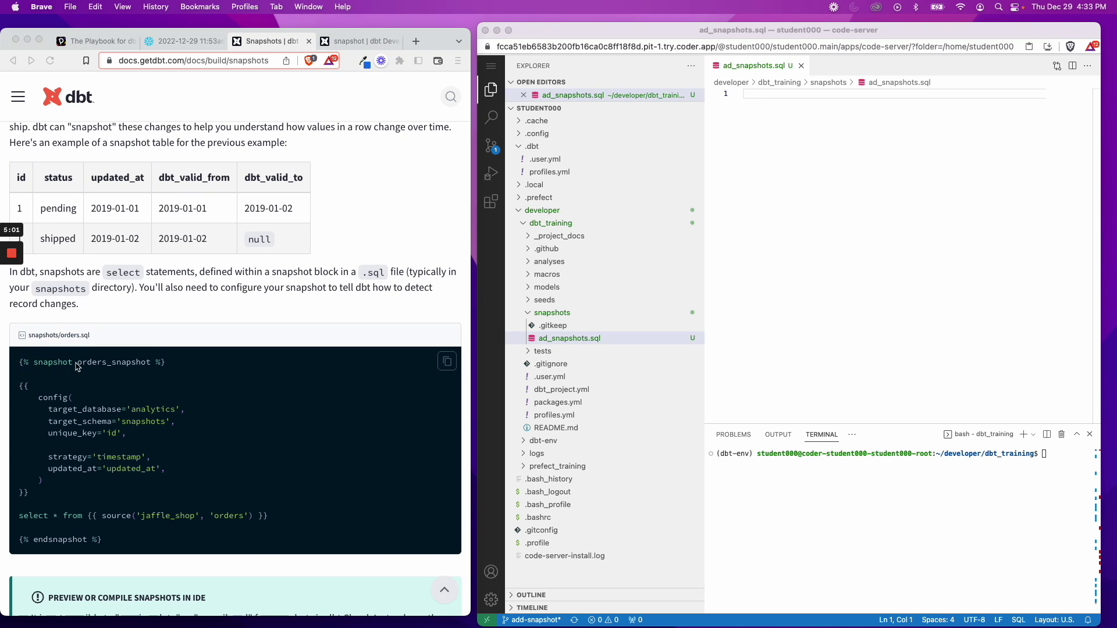
Use the docs example's opening tag to start {% snapshot ads_snapshot %} in the file.
left_click_drag(167, 362, 20, 363)
left_click(163, 379)
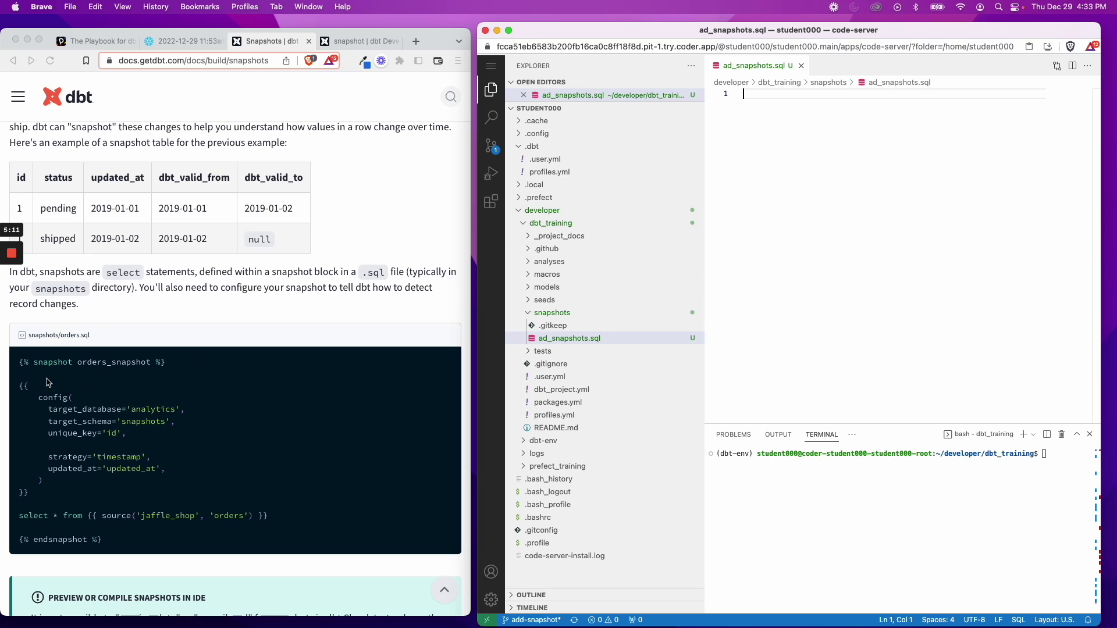
left_click_drag(21, 363, 31, 362)
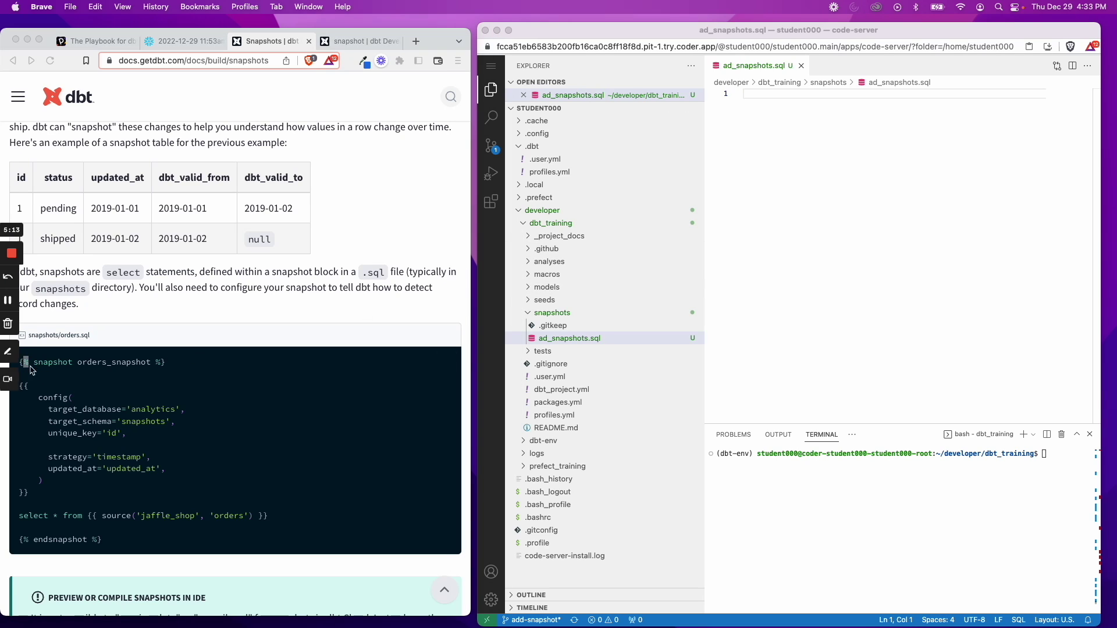
left_click(864, 192)
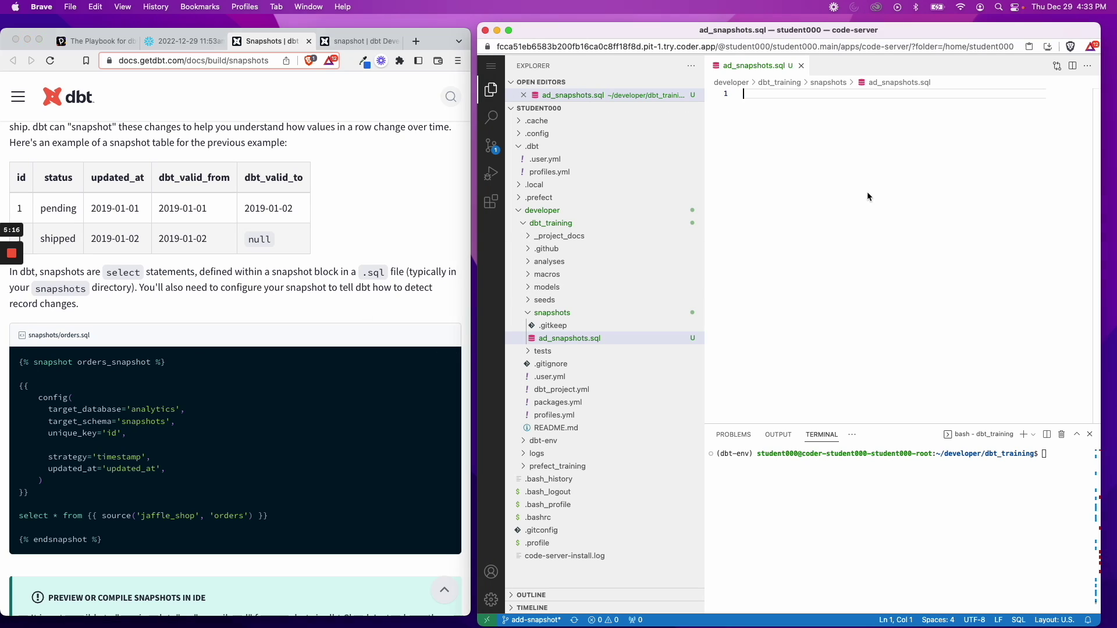
type("{% ")
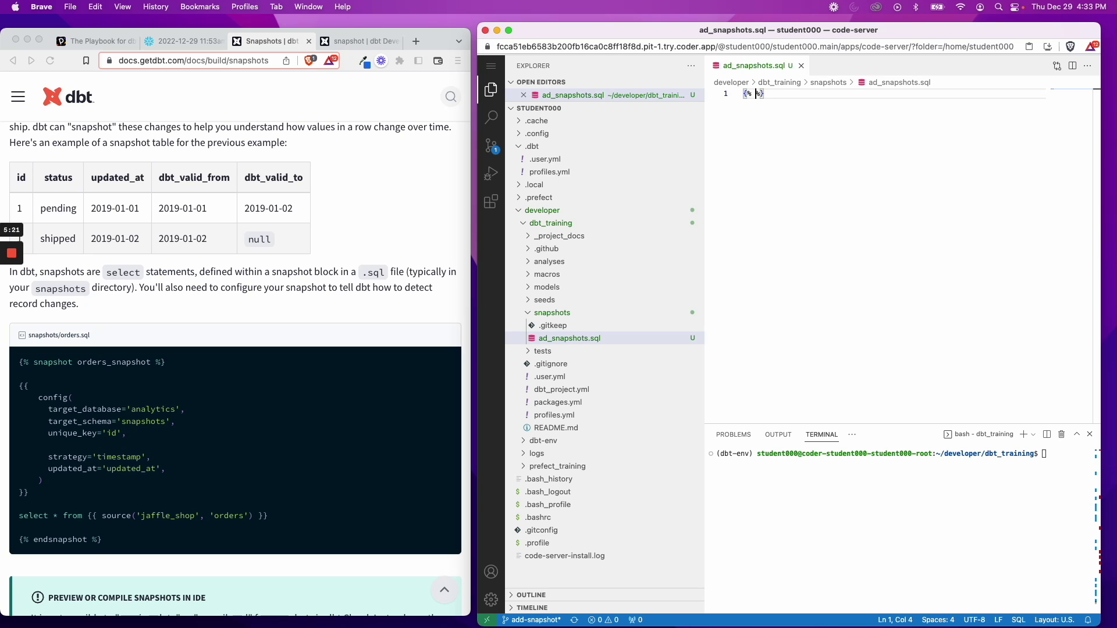
type("snapshot ")
type("ads_snapshot")
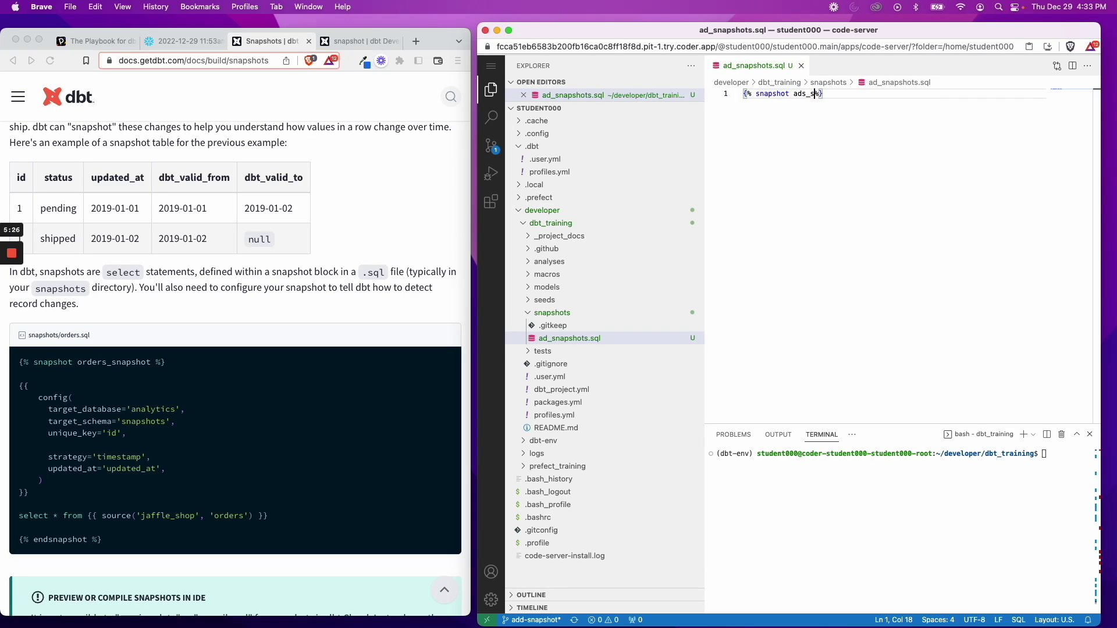
Rename the snapshot file to ads_snapshot.sql.
right_click(569, 338)
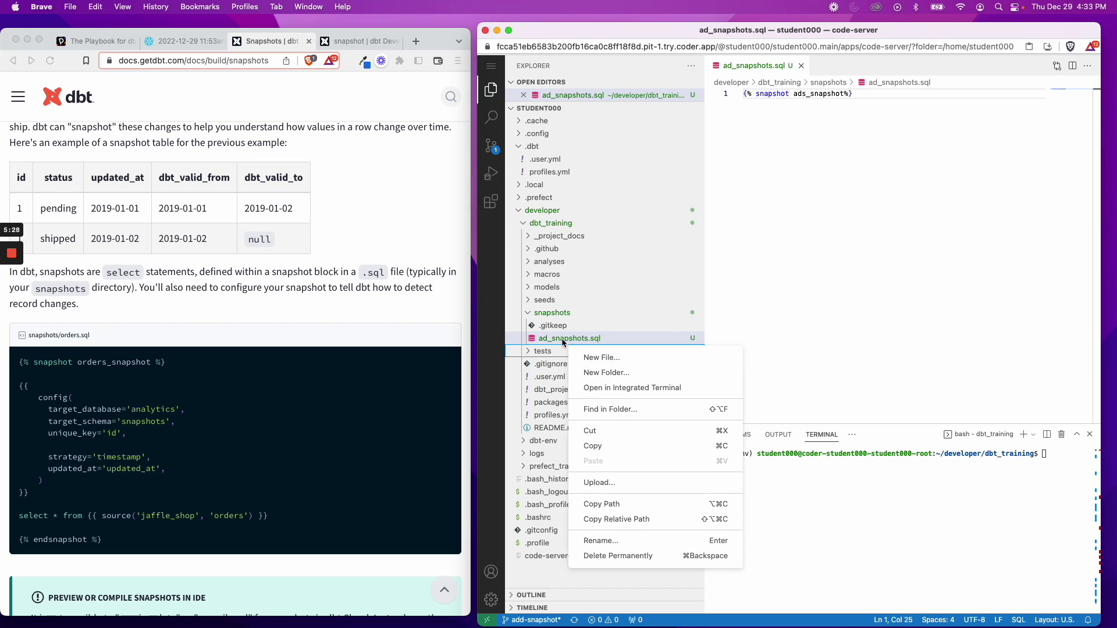
left_click(594, 541)
left_click(559, 341)
type("s")
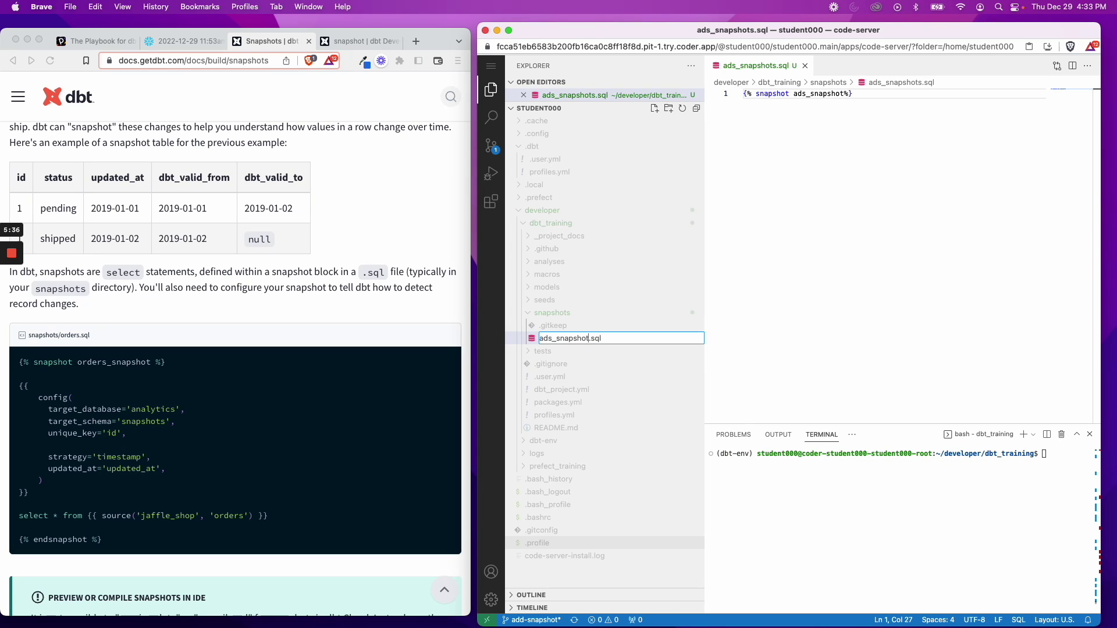
type("ads_snapshot")
key("Return")
key("Return")
key("Return")
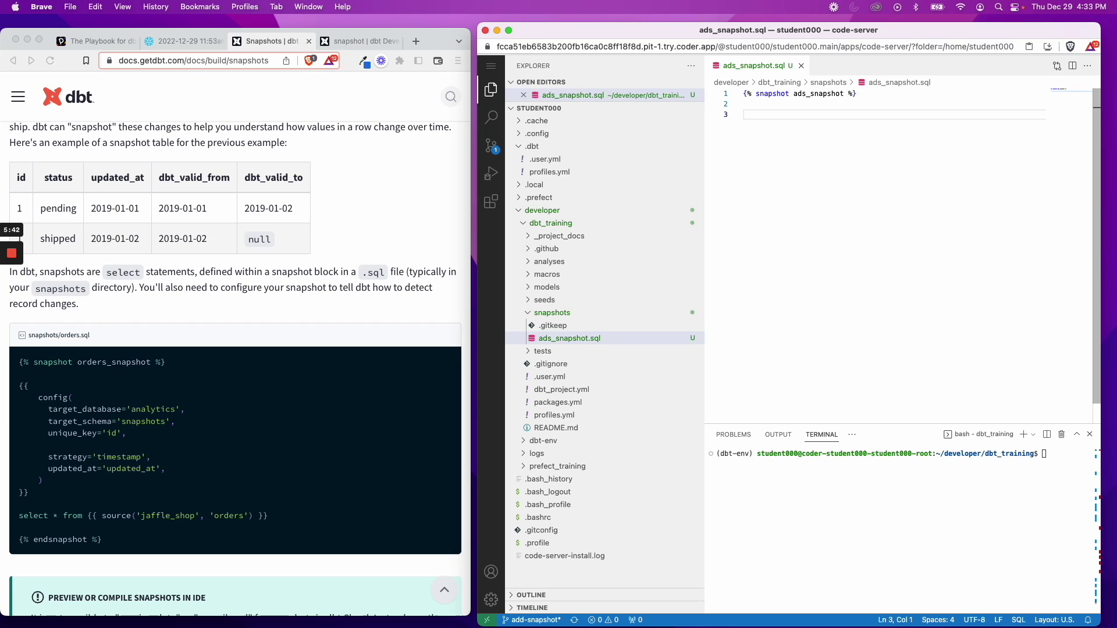
type("{")
type("%%")
type(" endsnapshot %")
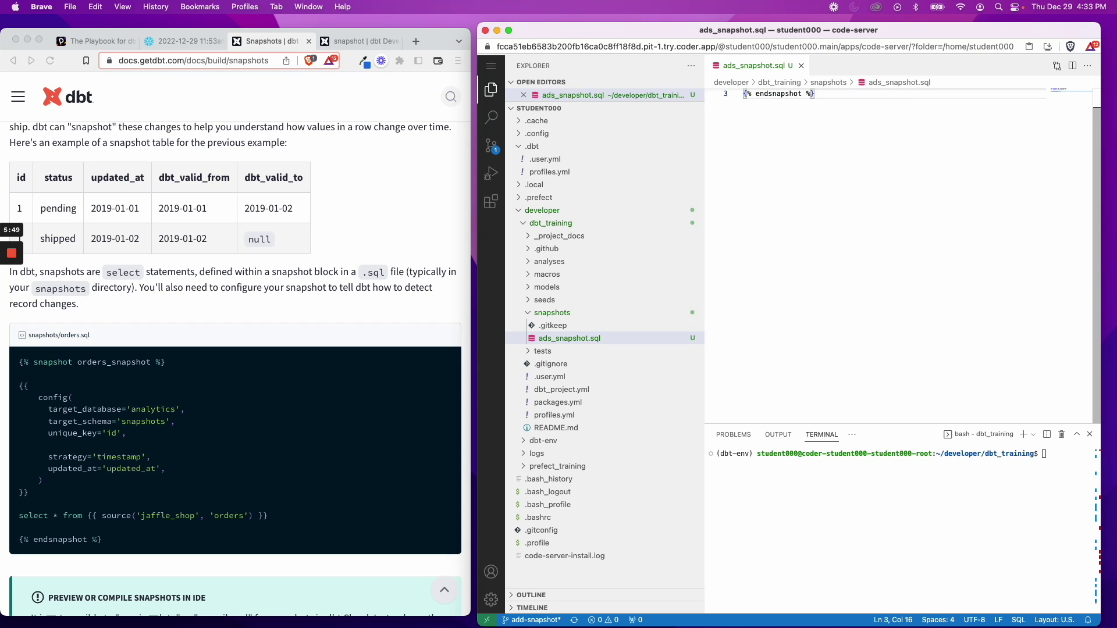
Add blank lines inside the snapshot block above {% endsnapshot %}.
key("Up")
key("Return")
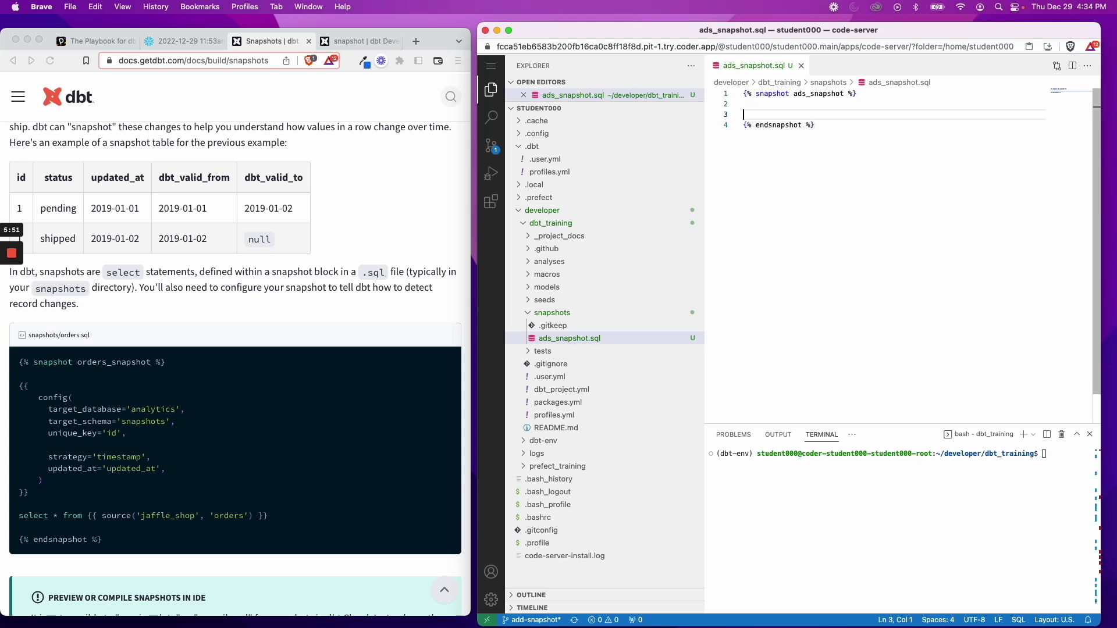
key("Return")
key("Up")
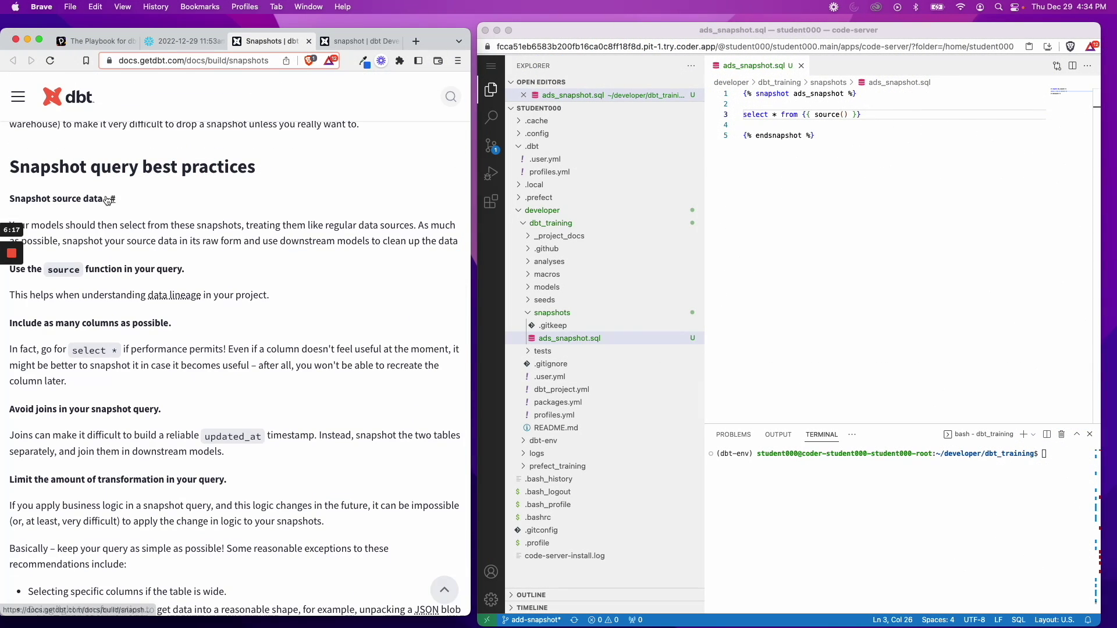
Review the docs' snapshot source data advice on using source() and select *.
left_click_drag(106, 198, 15, 201)
left_click(202, 226)
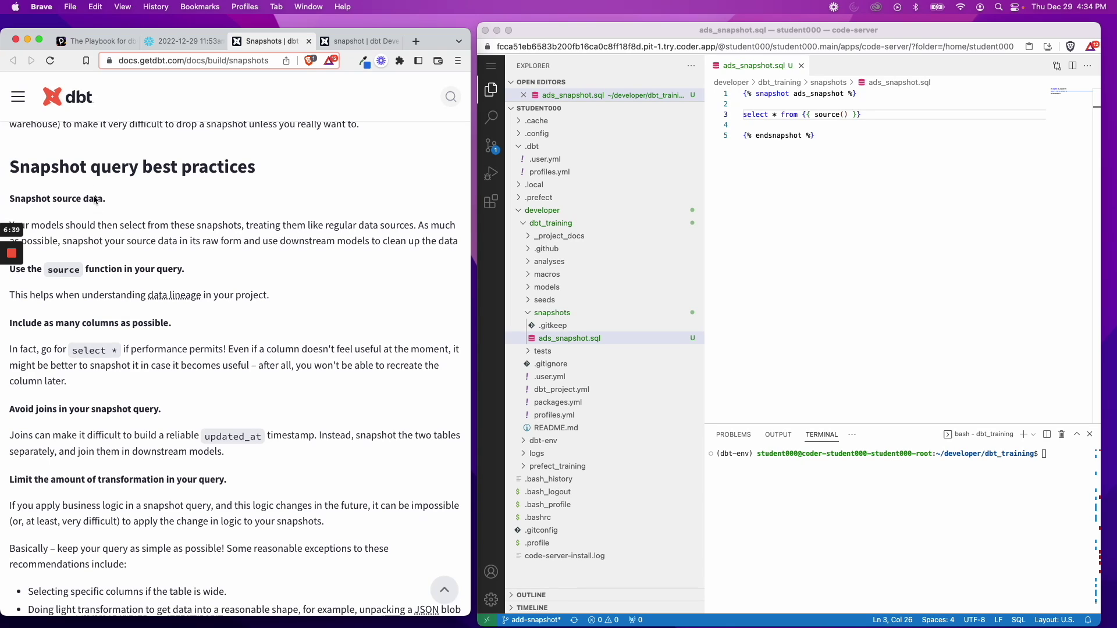
double_click(64, 269)
left_click(68, 356)
scroll(61, 332, "down", 2)
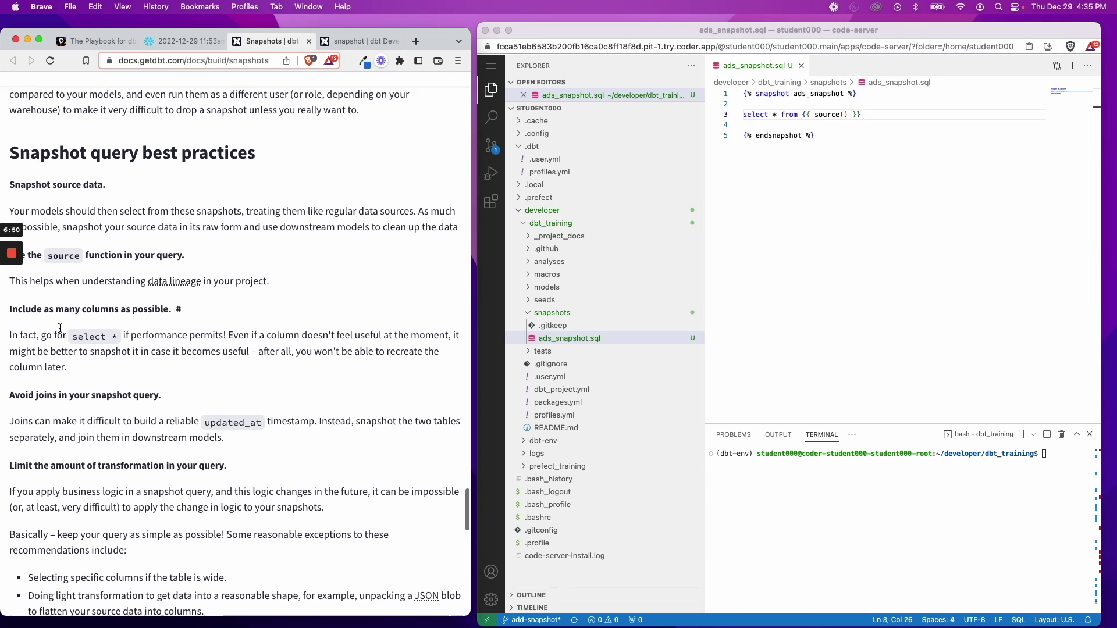
scroll(61, 330, "down", 1)
double_click(87, 302)
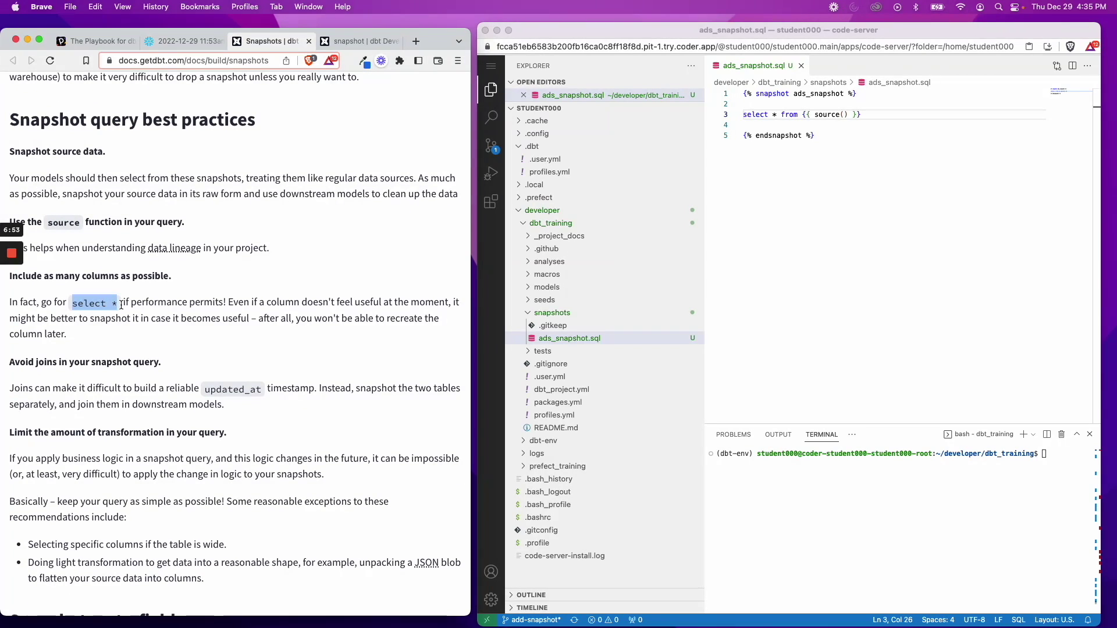
left_click(119, 305)
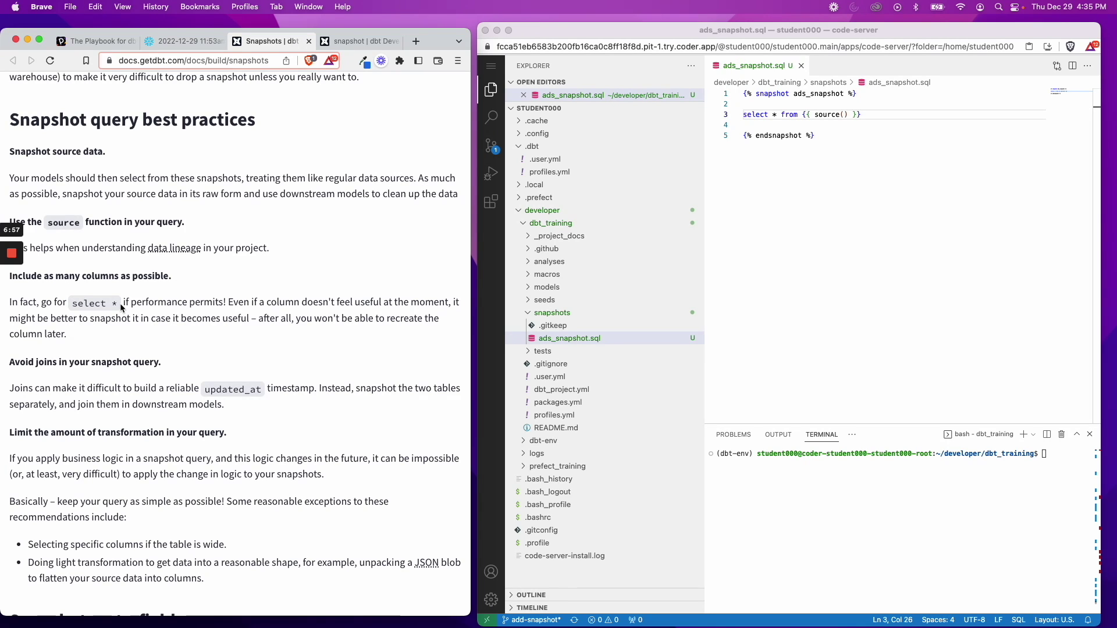
scroll(120, 302, "up", 1)
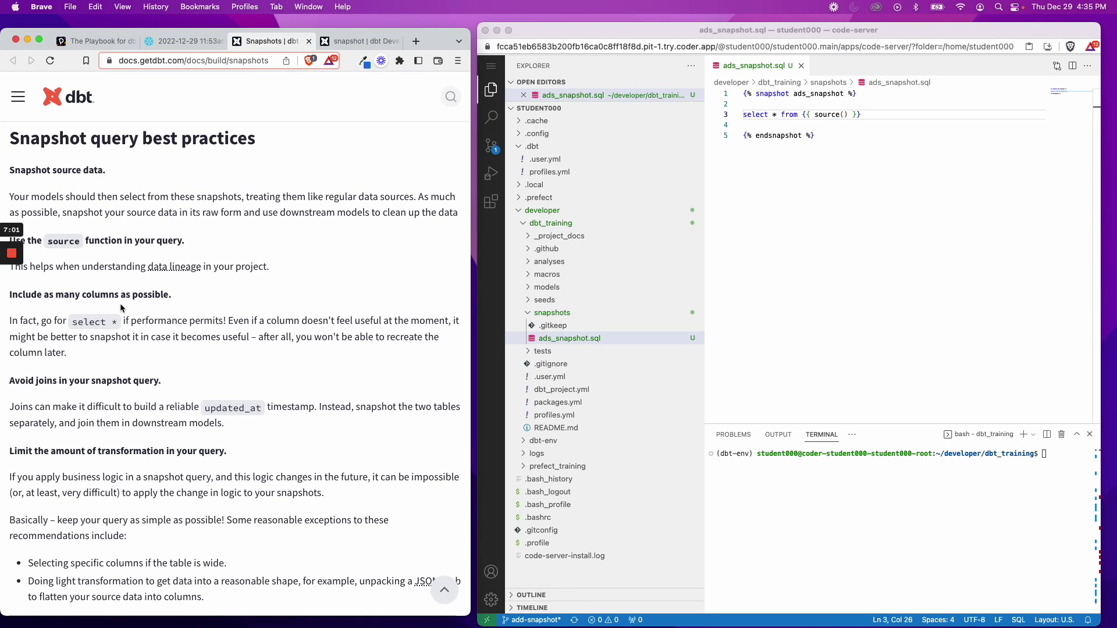
scroll(121, 308, "down", 1)
double_click(87, 314)
left_click(75, 325)
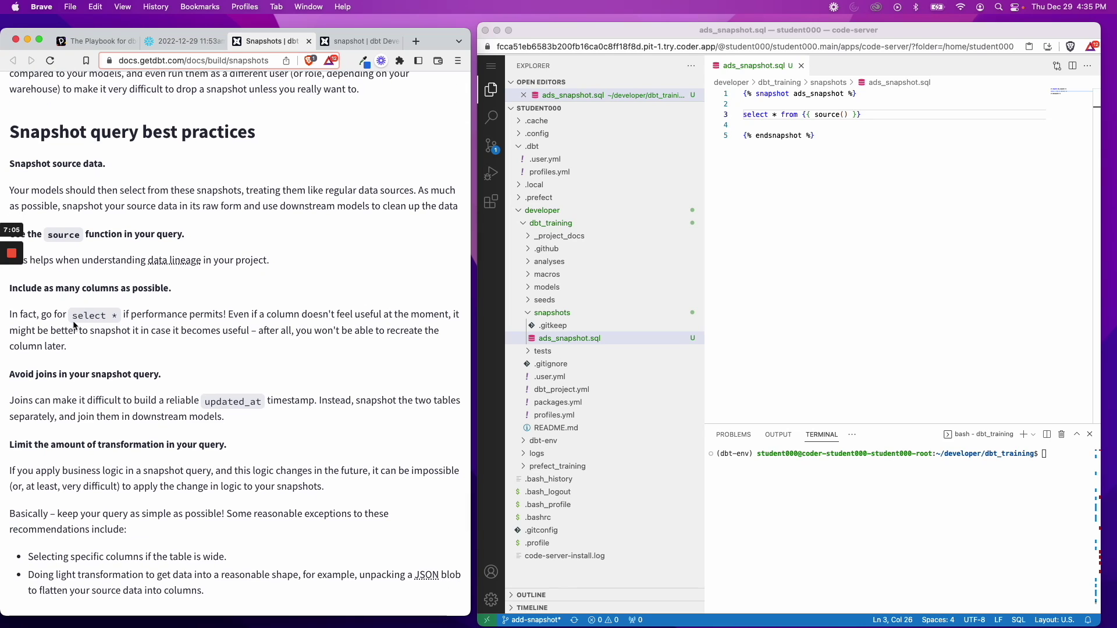
scroll(75, 325, "down", 2)
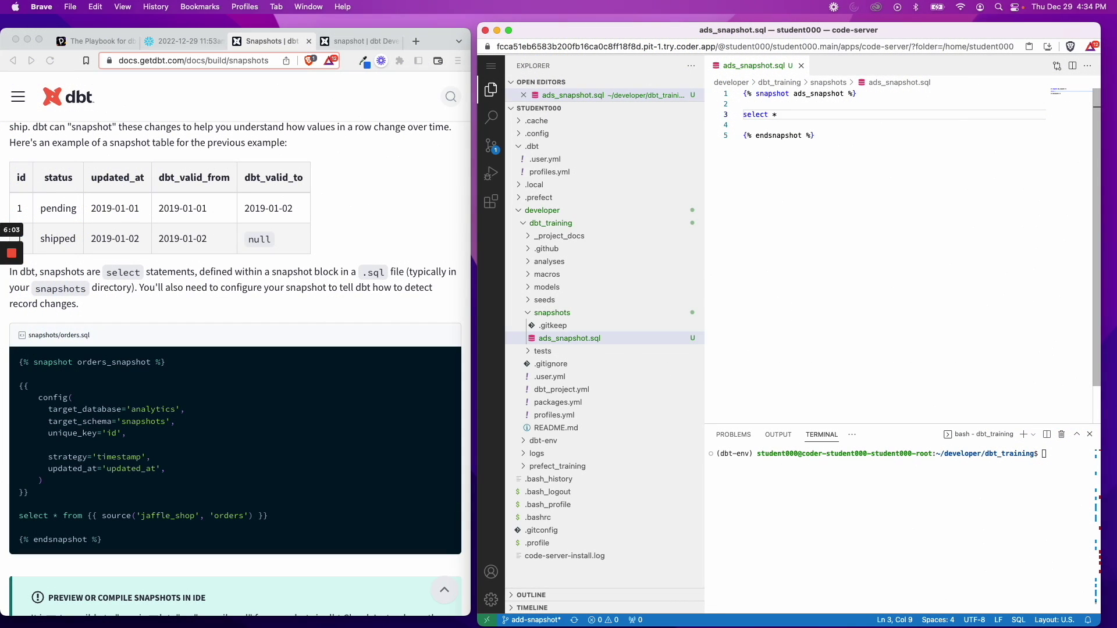
type("from {{ source")
type("(")
Check the ad_platform source and ads table names in _ad_platform__sources.yml, then return to ads_snapshot.sql.
left_click(546, 286)
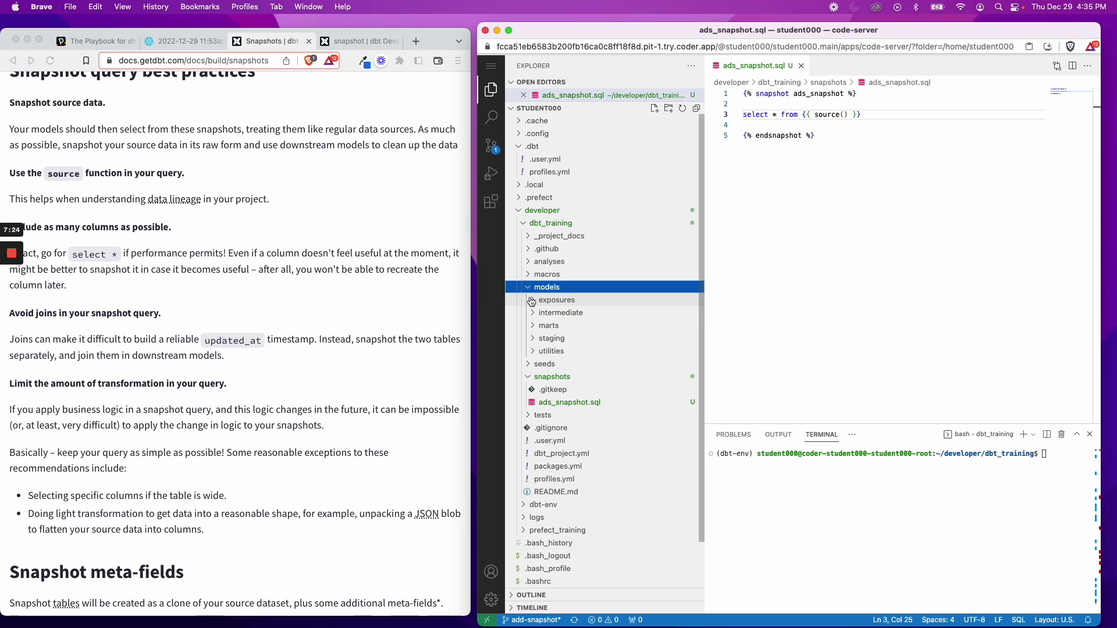
left_click(550, 338)
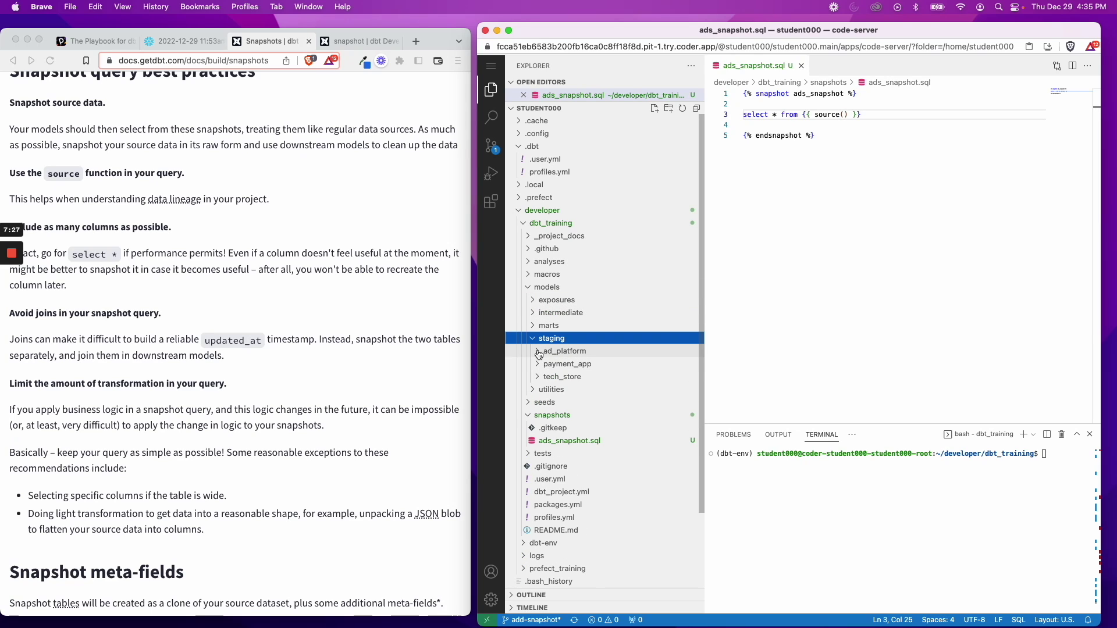
left_click(564, 351)
left_click(597, 363)
double_click(808, 229)
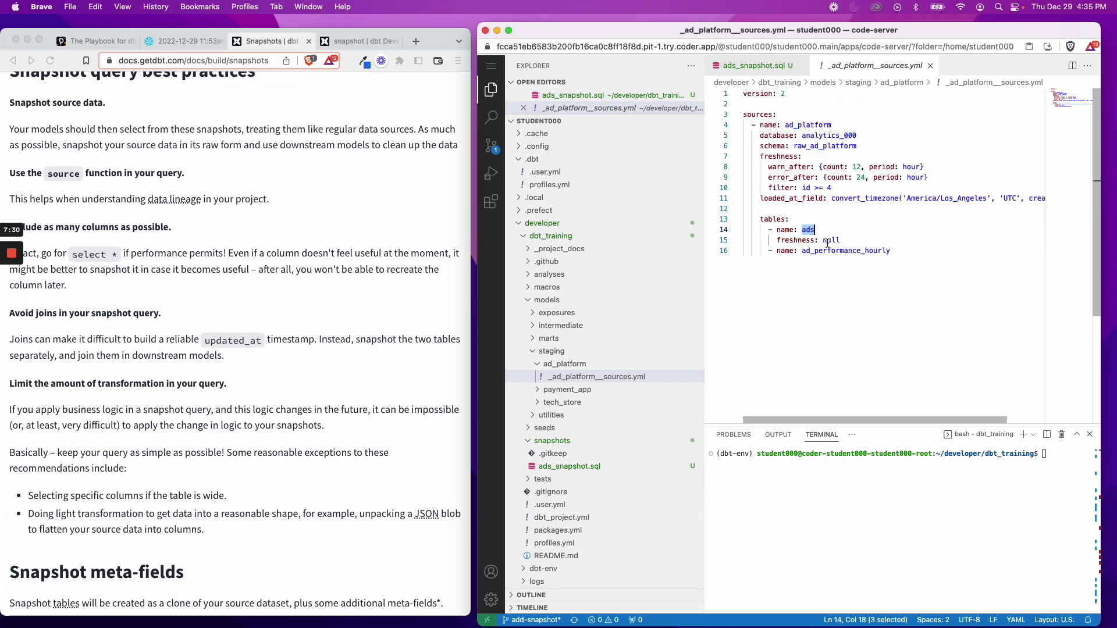
double_click(807, 125)
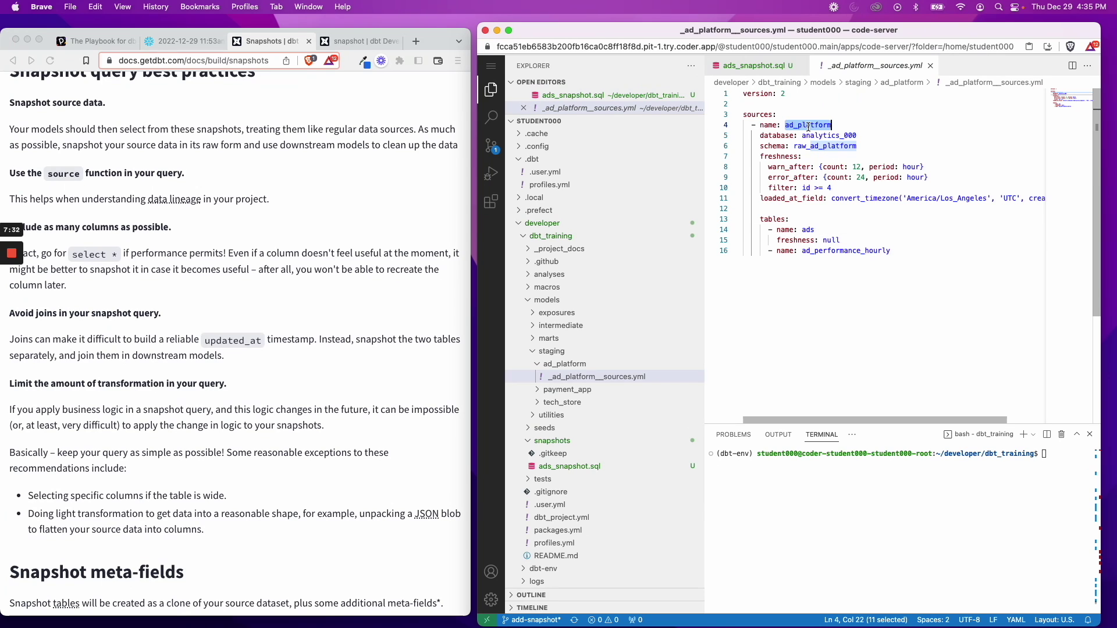
left_click(753, 66)
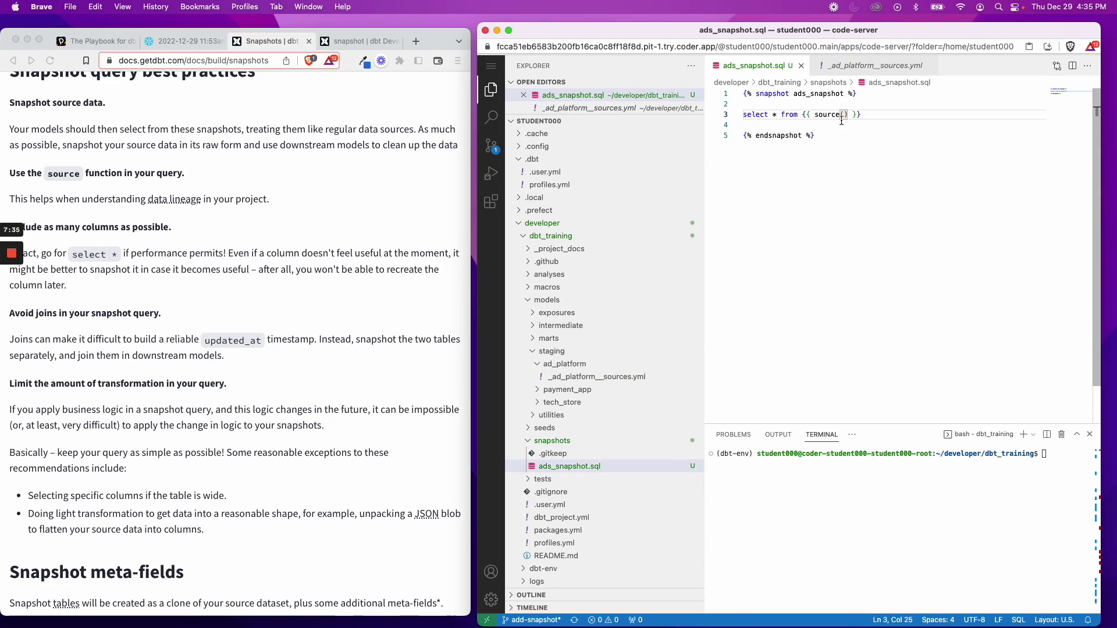
left_click(850, 102)
scroll(140, 261, "up", 10)
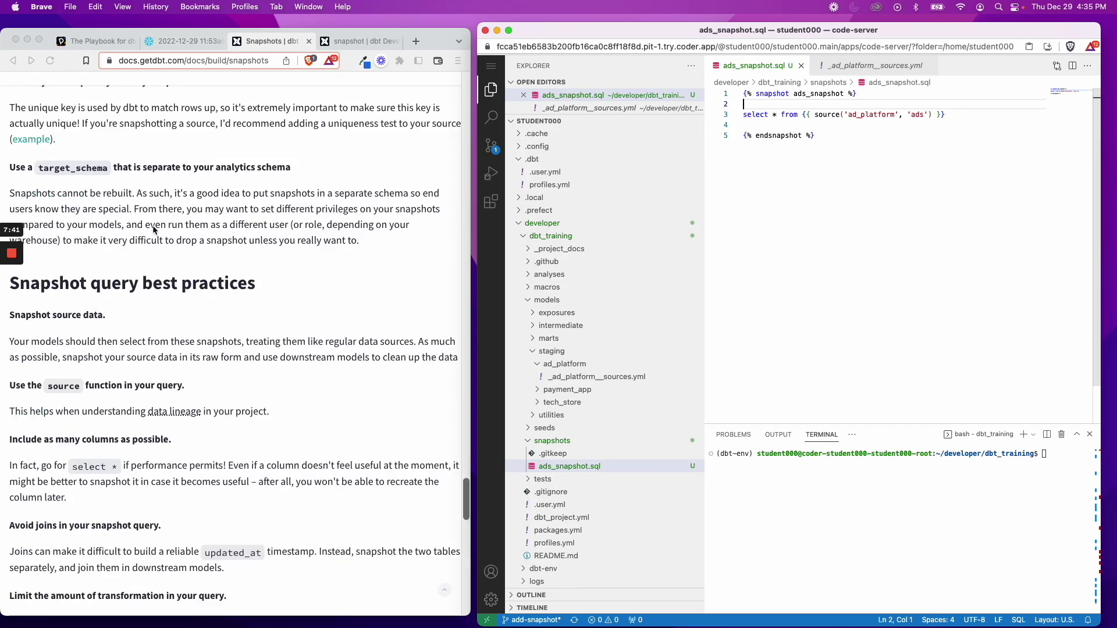
scroll(140, 262, "up", 10)
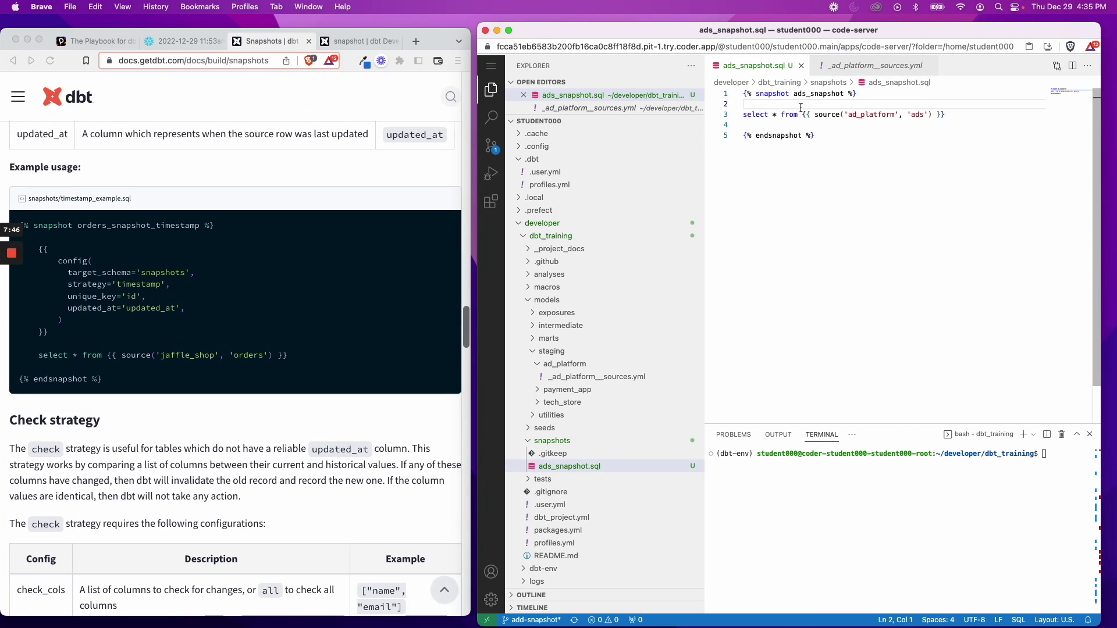
Open an indented config block above the select query.
key("Return")
key("Return")
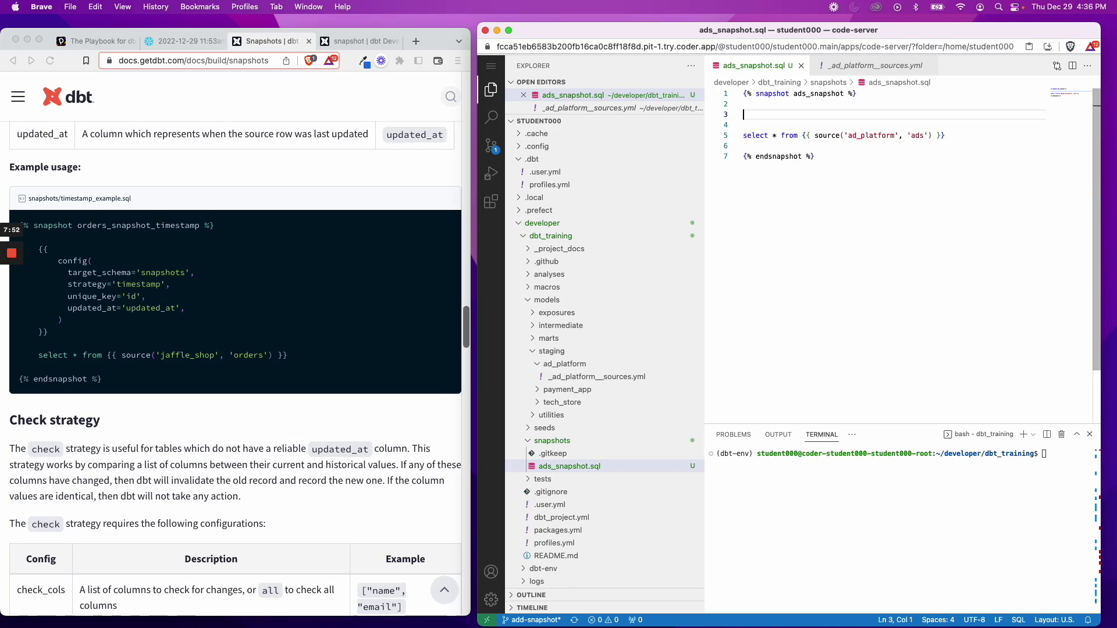
key("Up")
key("Return")
key("Up")
type("{{")
key("Down")
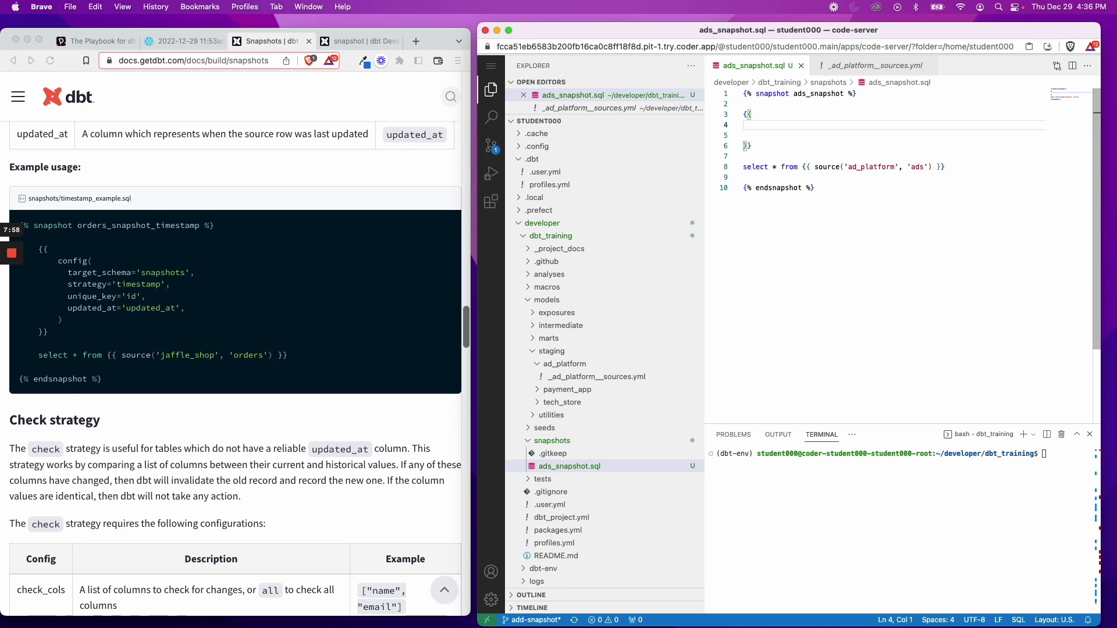
key("Tab")
type("config(")
key("Return")
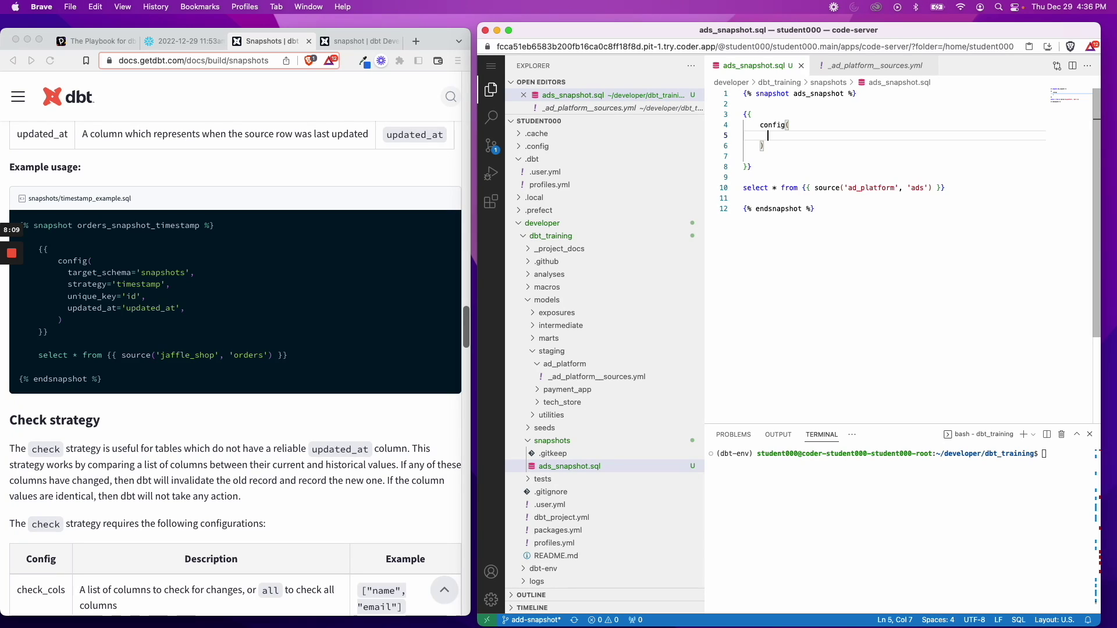
type("targ")
type("et_sh")
scroll(49, 288, "up", 1)
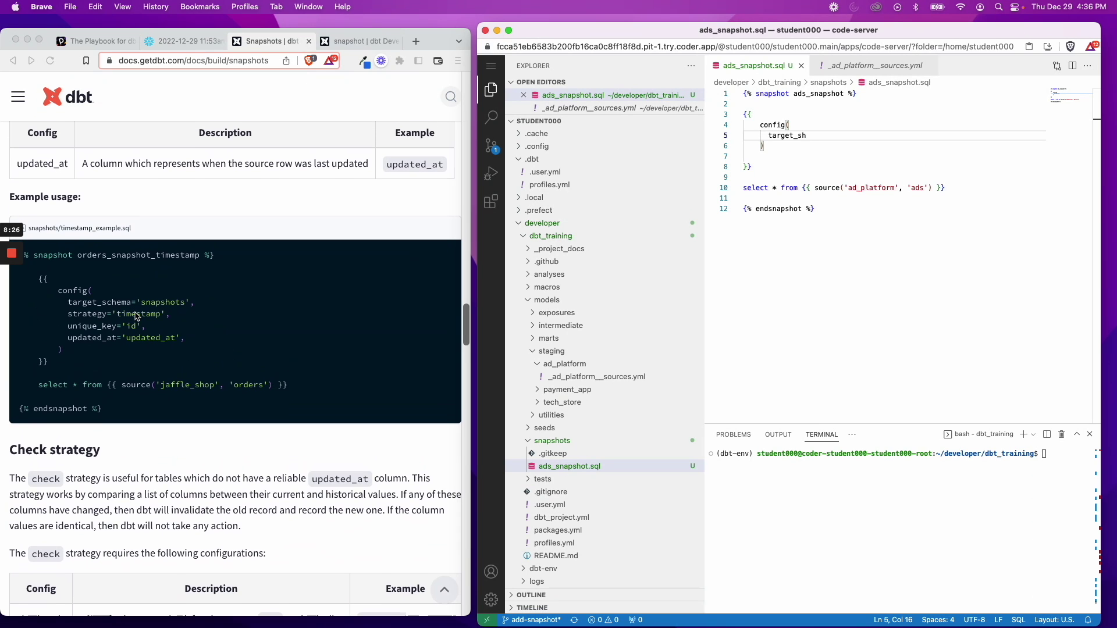
scroll(135, 316, "up", 5)
scroll(134, 316, "up", 5)
scroll(135, 315, "up", 3)
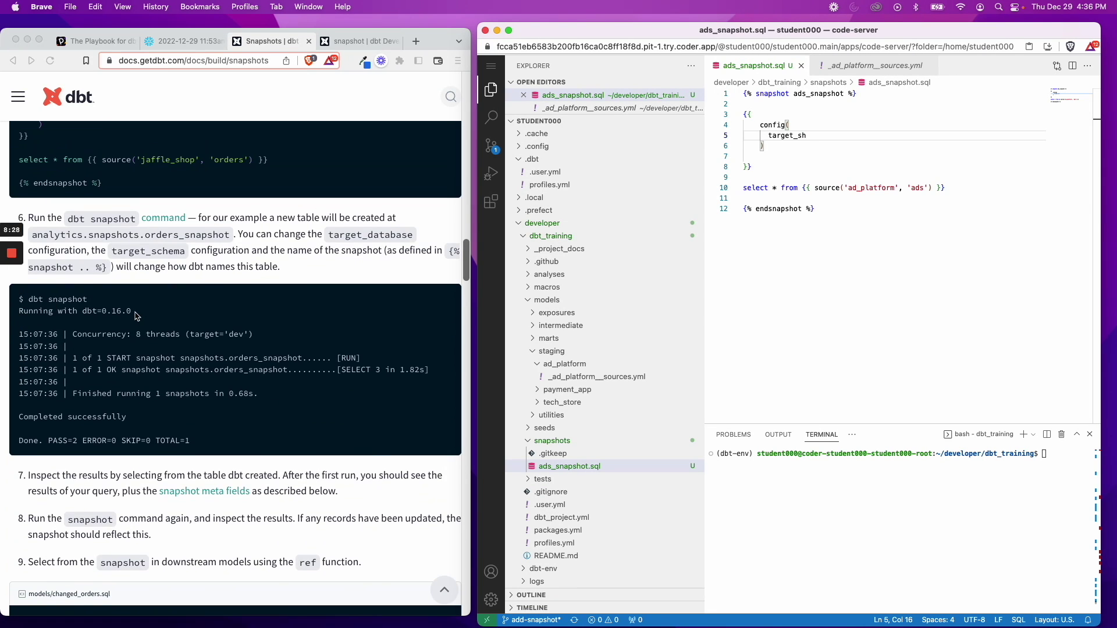
scroll(135, 315, "up", 5)
scroll(135, 315, "up", 3)
scroll(134, 316, "up", 3)
Change target_database to target_schema = 'snapshots' and start a unique_key = '' line.
left_click(822, 248)
type("database =")
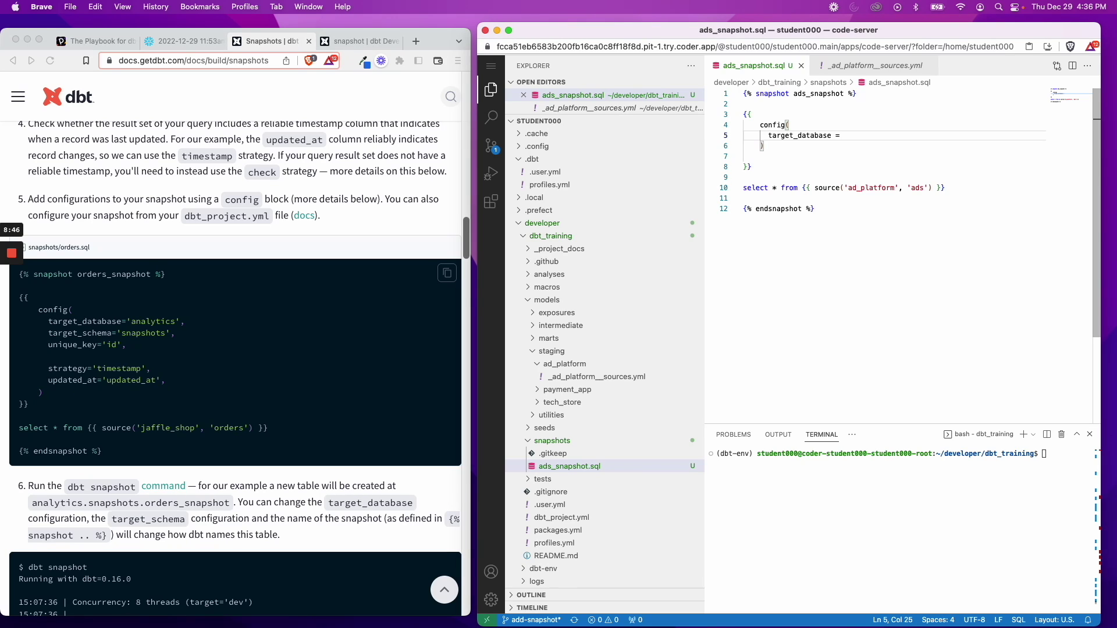
double_click(800, 136)
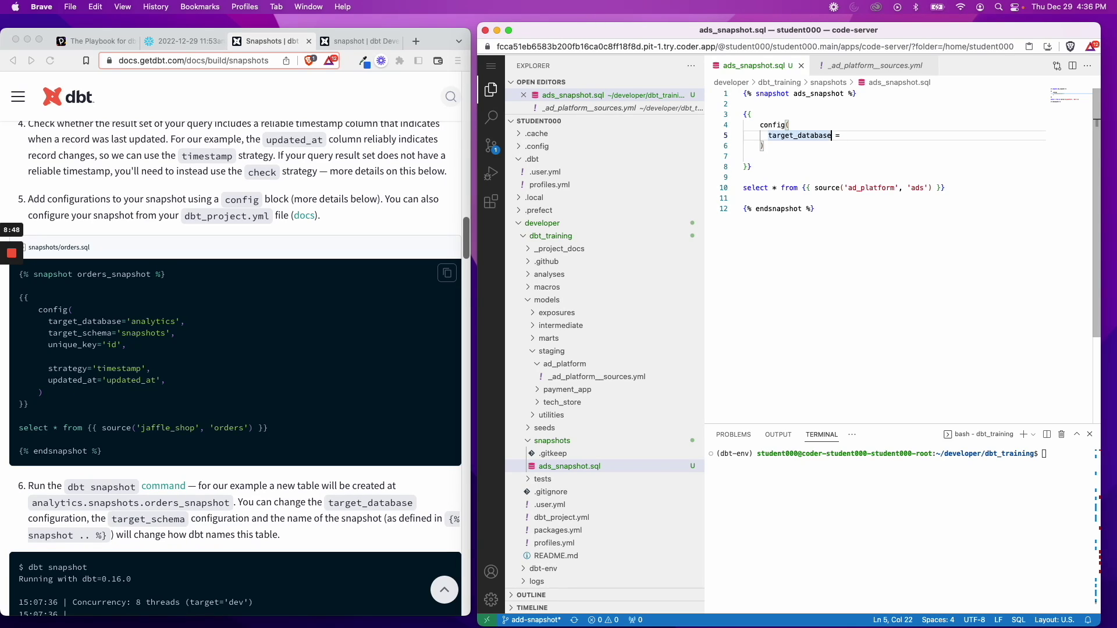
type("target_data")
key("BackSpace")
key("BackSpace")
key("BackSpace")
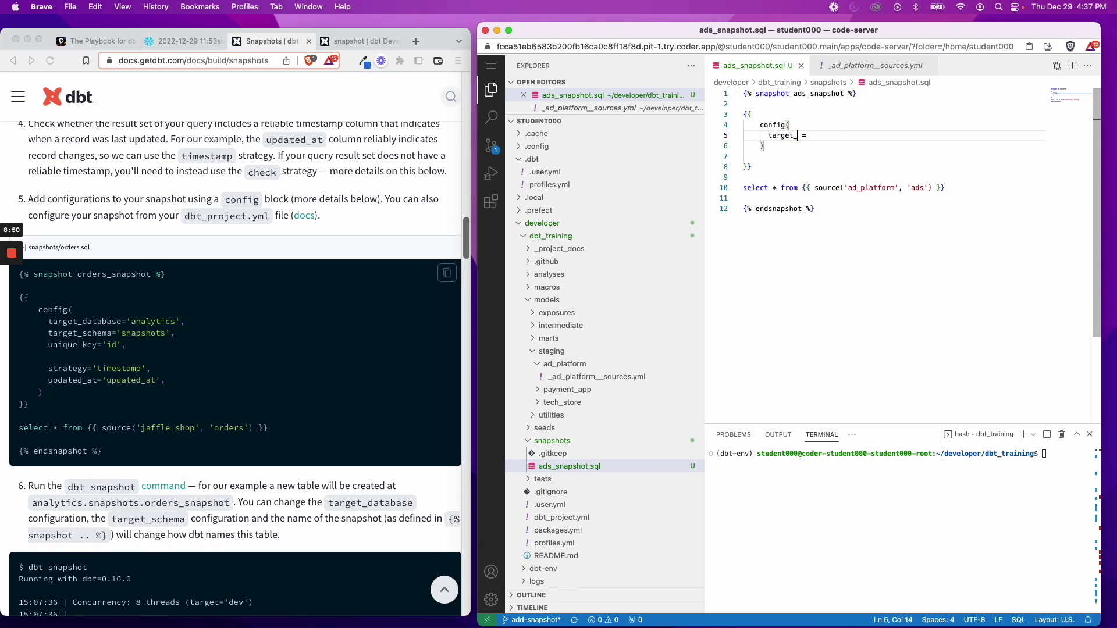
type("schema")
type(" 'snapshots")
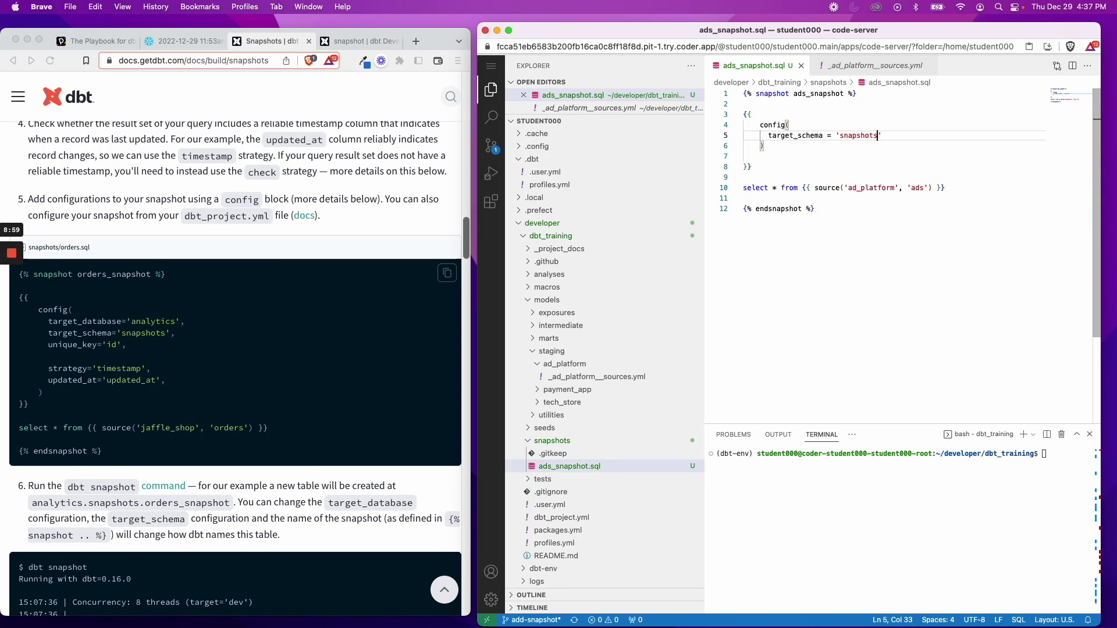
type("'")
double_click(855, 136)
left_click(894, 135)
key("BackSpace")
key("BackSpace")
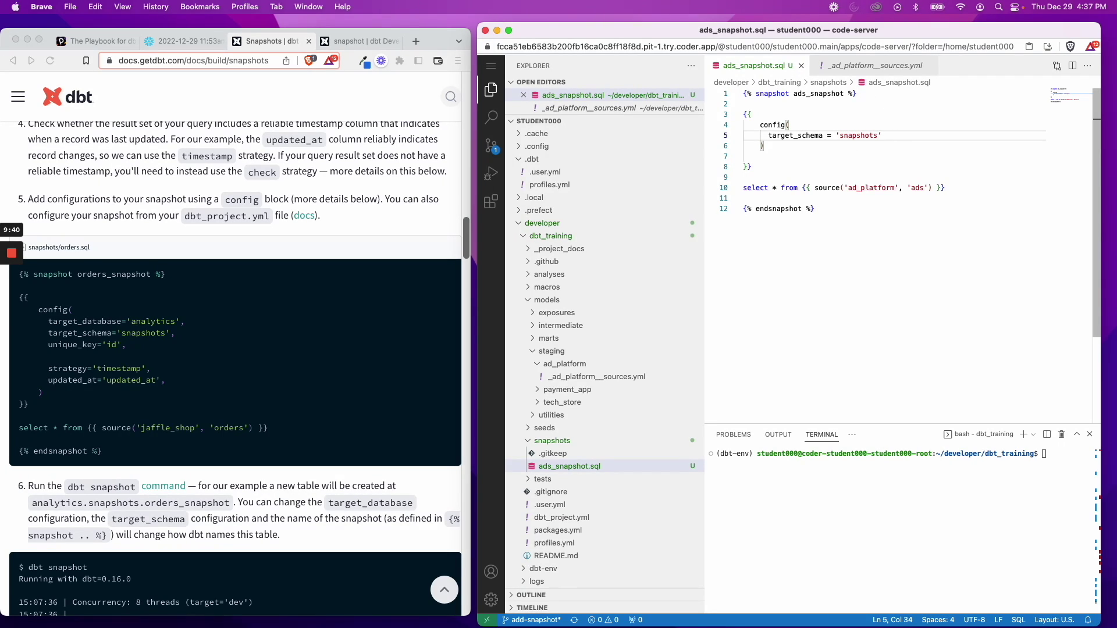
type(",")
key("Return")
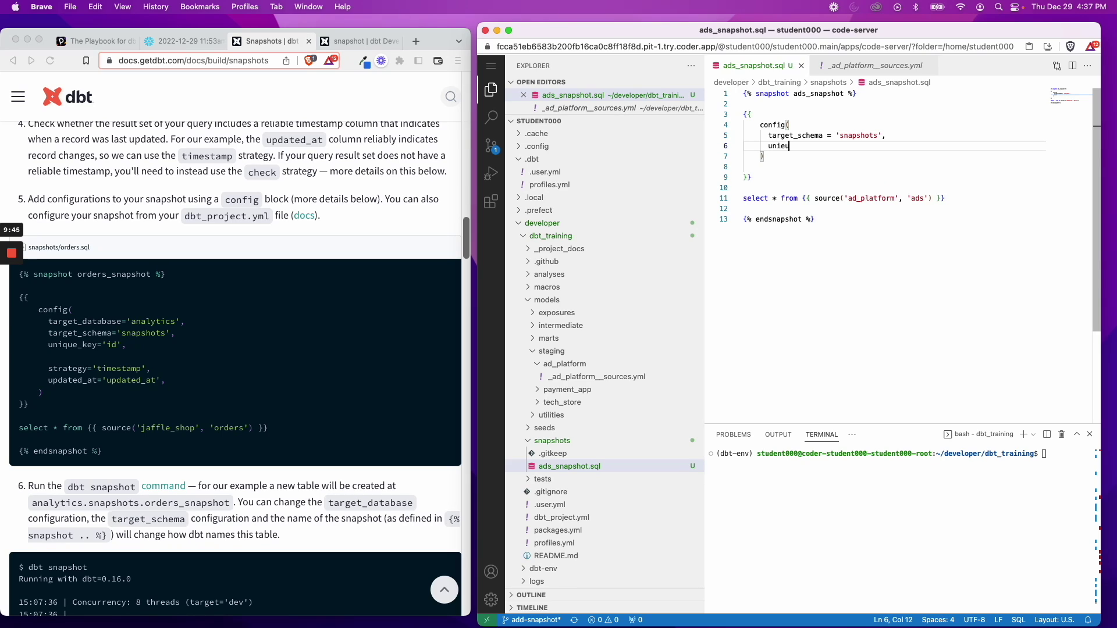
type("unique_key = ''")
key("ctrl+Tab")
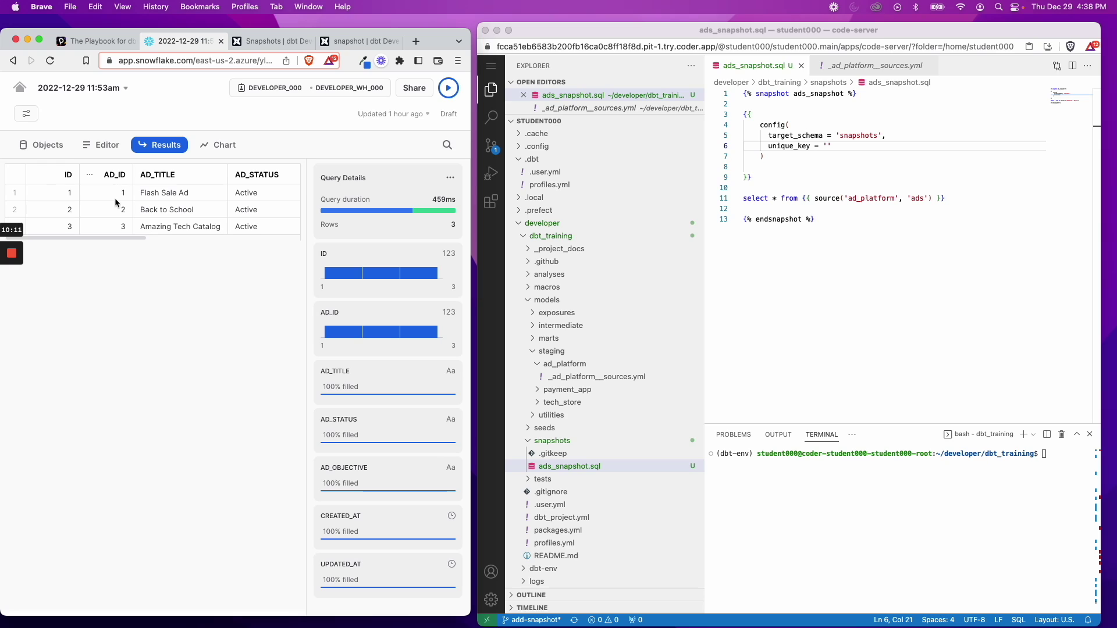
Compare the ads' ID, AD_ID and title values in the Snowsight results.
left_click(122, 194)
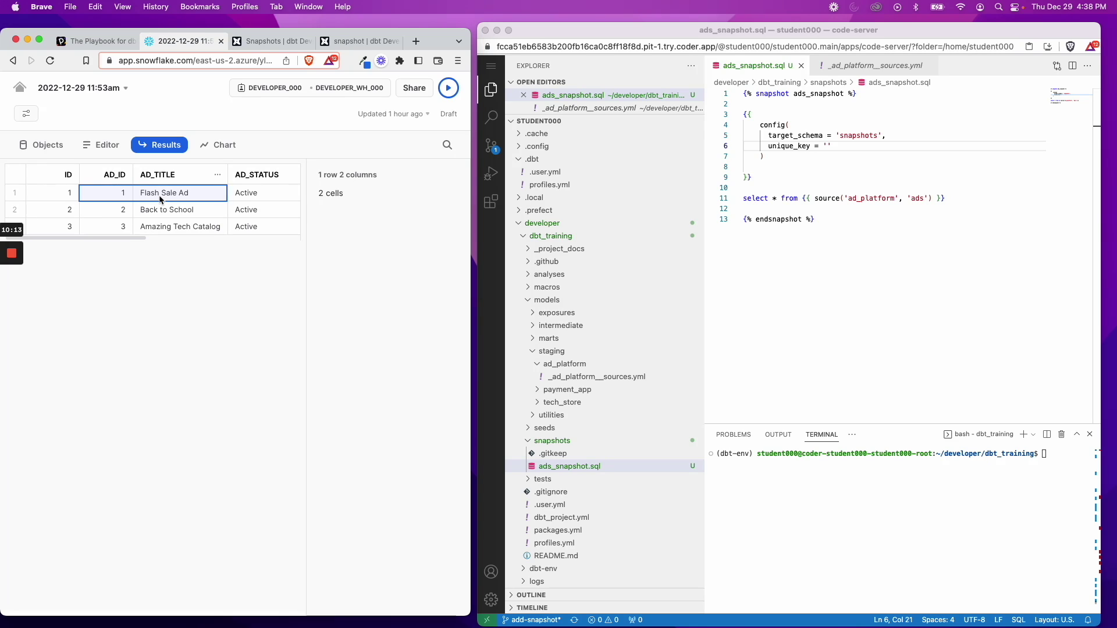
left_click(149, 210)
left_click_drag(122, 226, 176, 229)
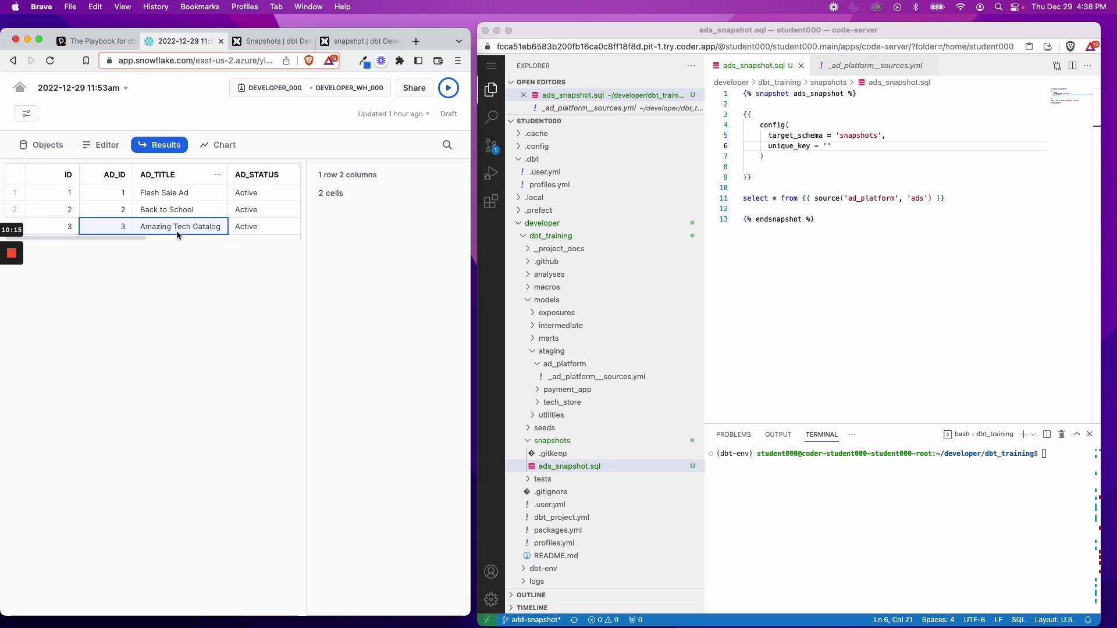
left_click(123, 209)
left_click_drag(65, 193, 65, 228)
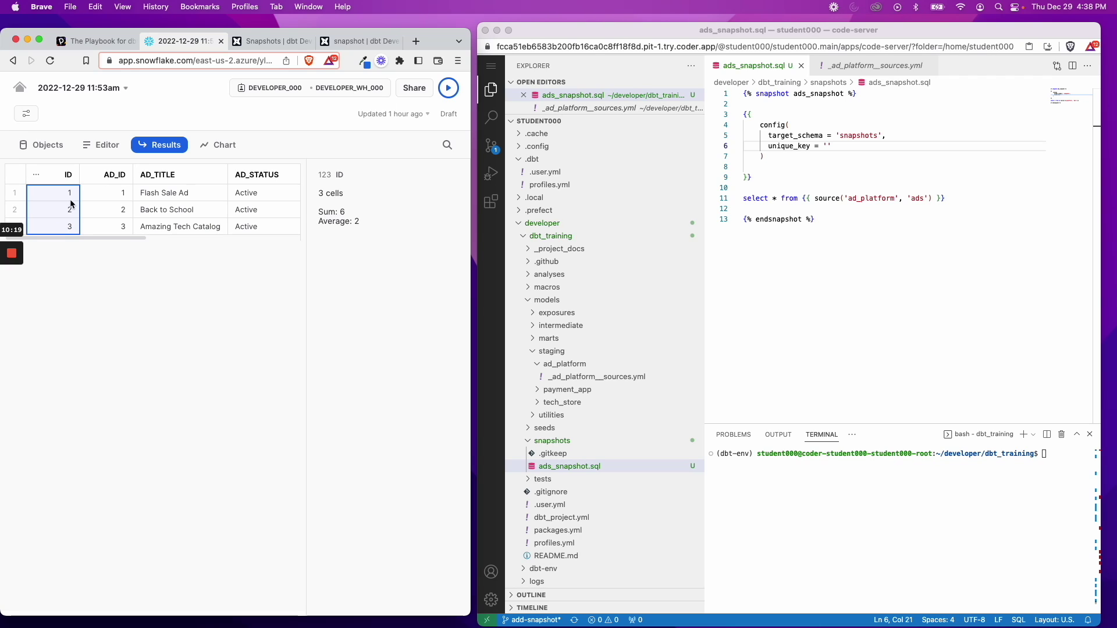
key("Escape")
left_click(62, 227)
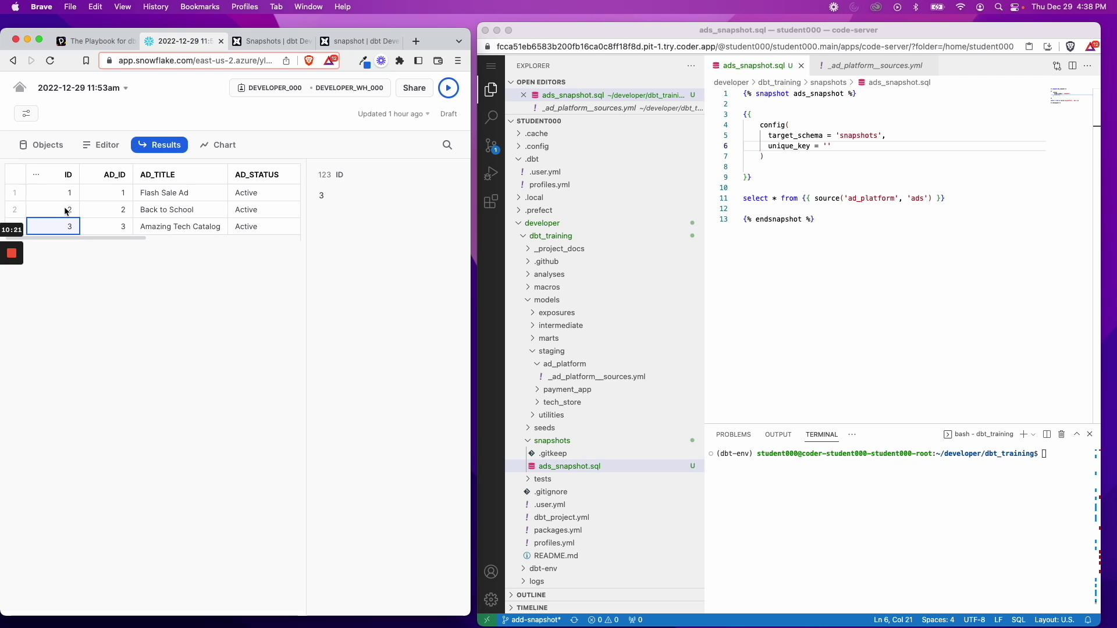
Recheck each ad's distinct AD_ID, then set unique_key to 'ad_id'.
left_click_drag(114, 194, 175, 193)
left_click(123, 212)
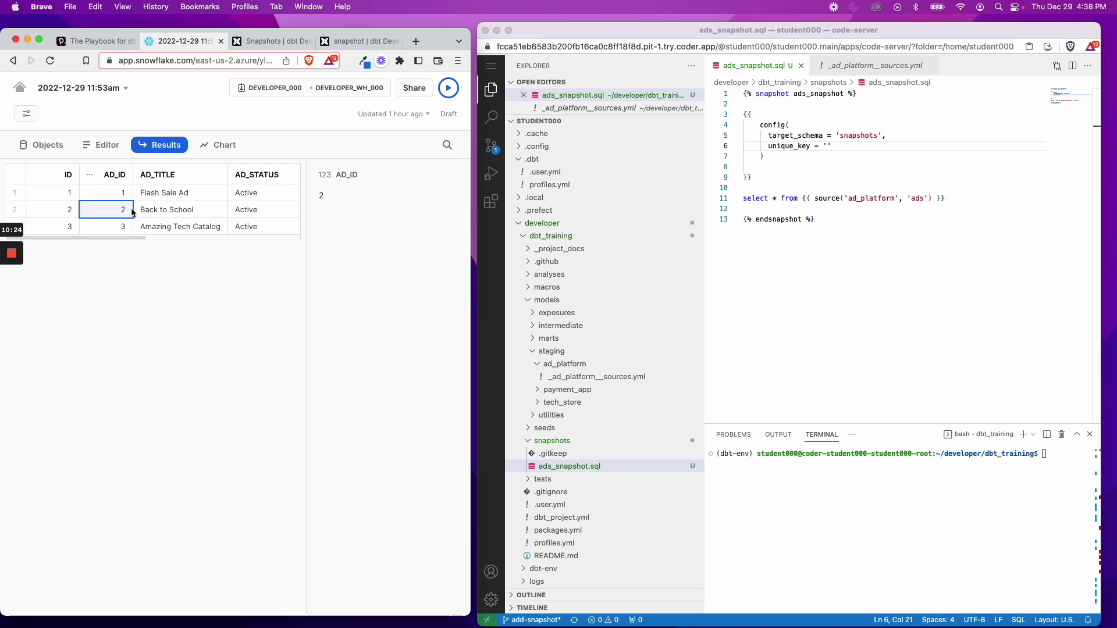
left_click(167, 210)
left_click(166, 210)
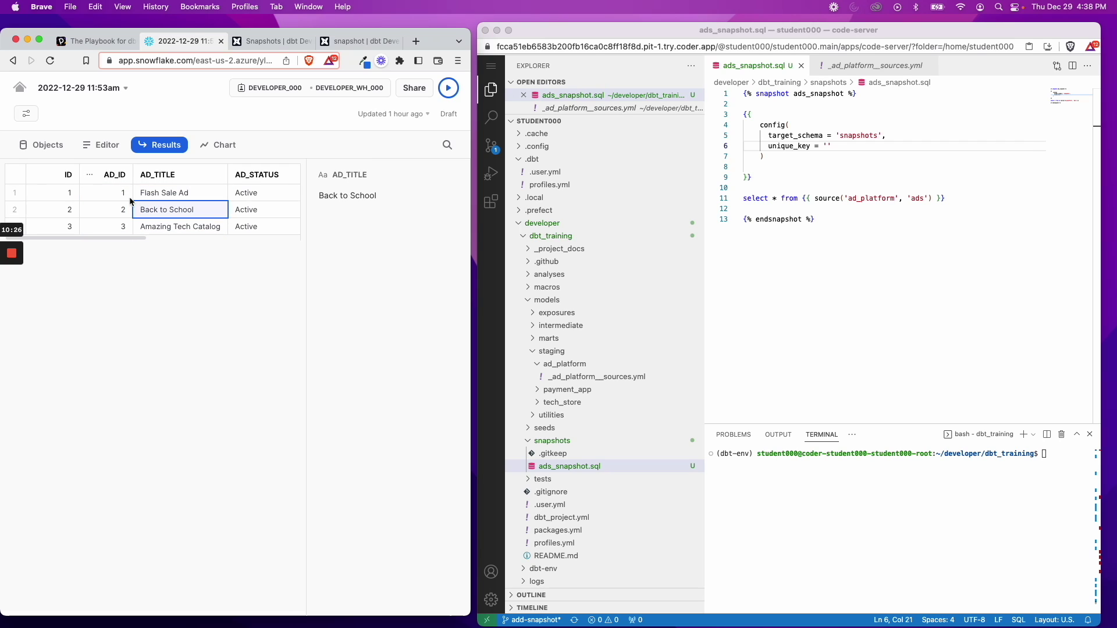
left_click(166, 194)
left_click(114, 193)
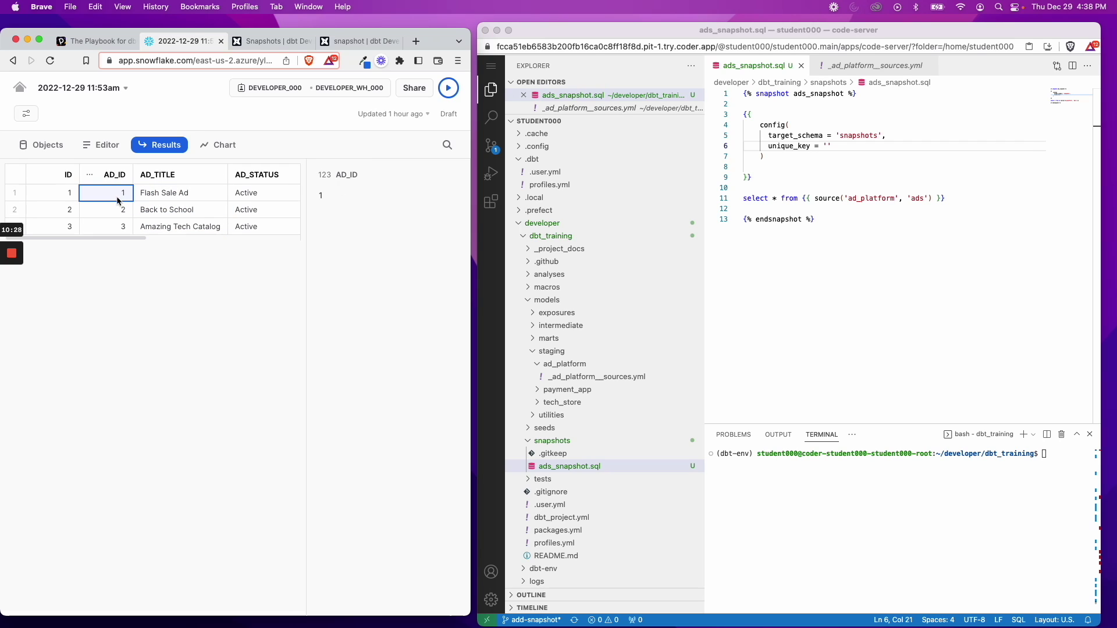
left_click(877, 144)
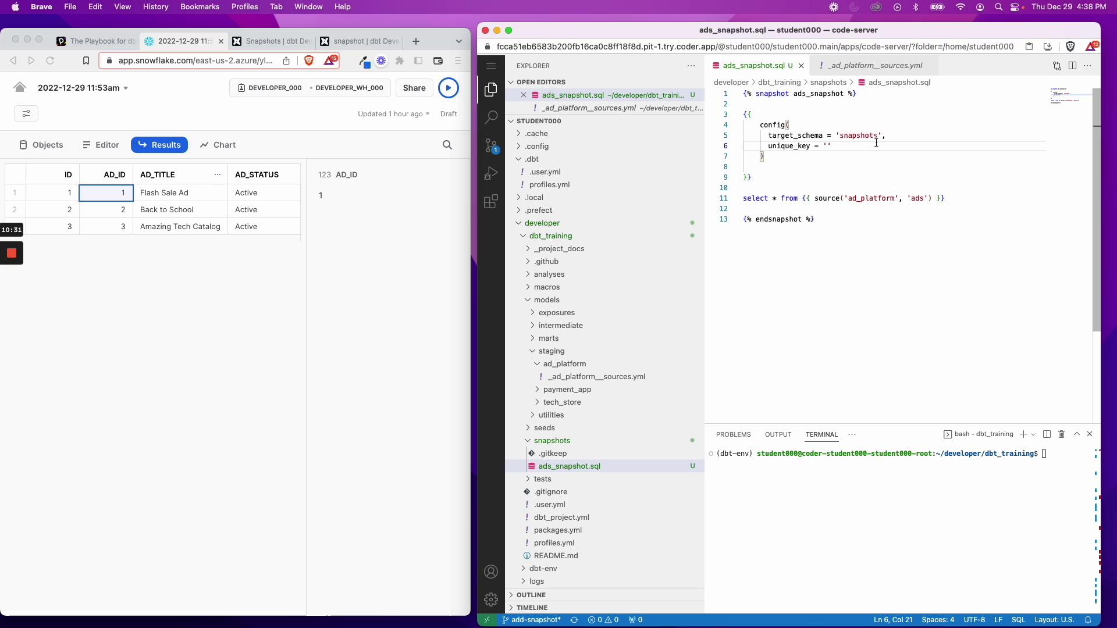
type("ad_id")
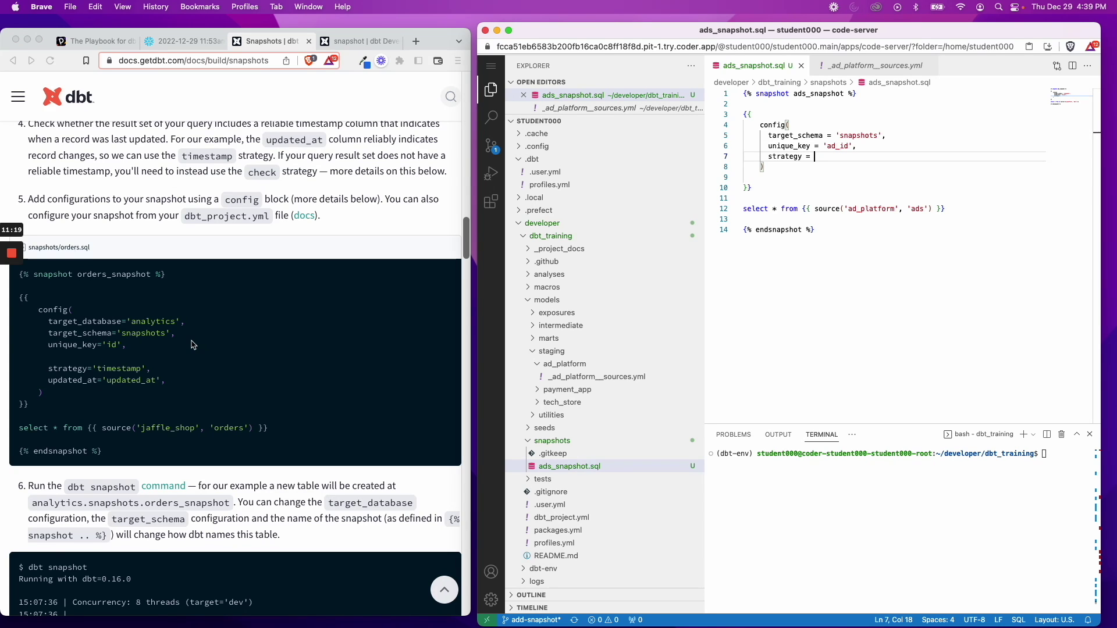
scroll(192, 343, "down", 3)
scroll(192, 344, "down", 5)
scroll(192, 345, "down", 5)
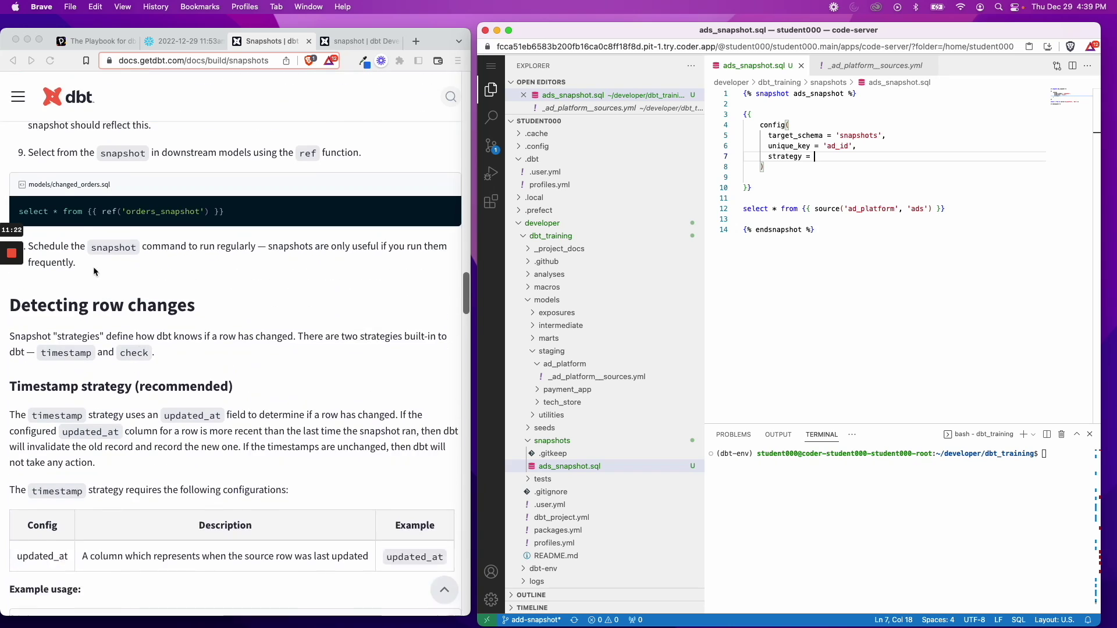
scroll(61, 439, "up", 2)
Read the docs' timestamp strategy section and its updated_at setting.
left_click(39, 428)
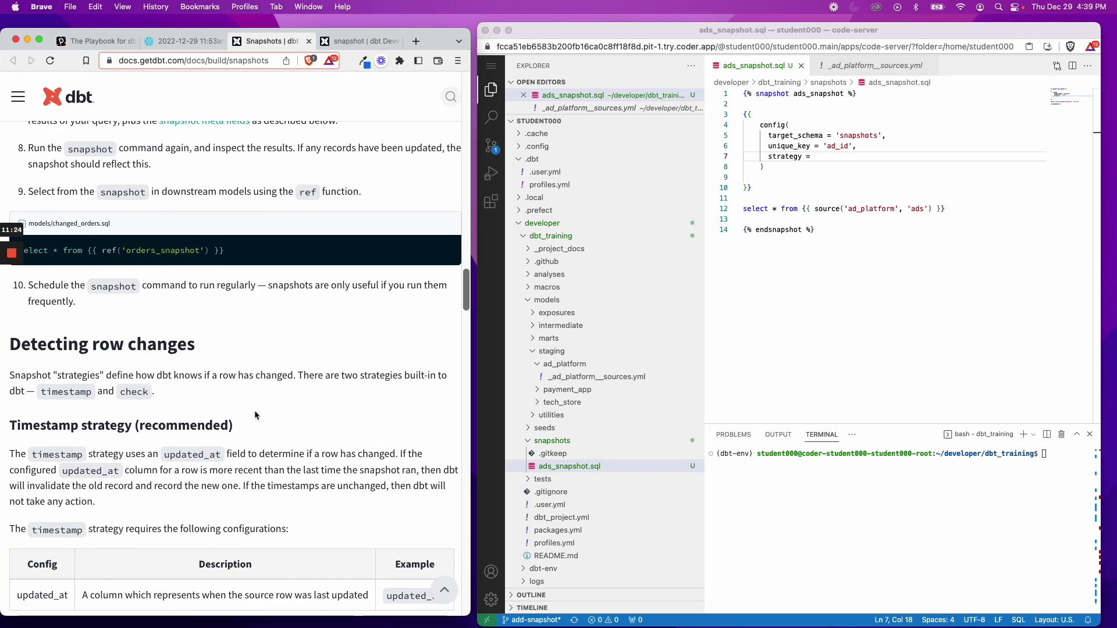
scroll(254, 410, "down", 1)
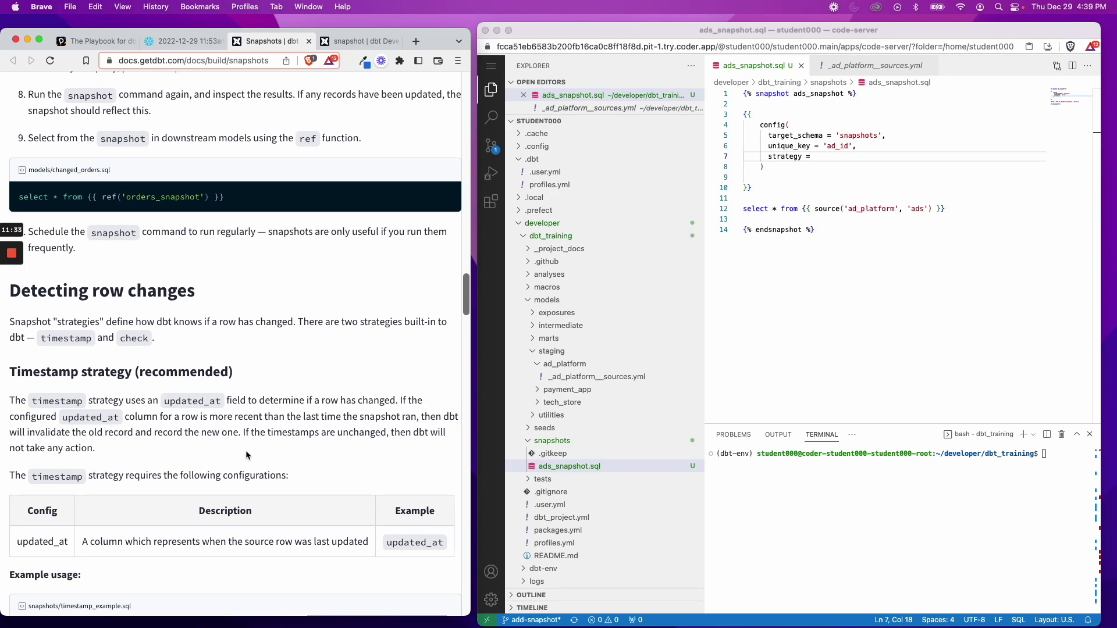
left_click_drag(295, 542, 256, 542)
left_click(273, 546)
double_click(399, 544)
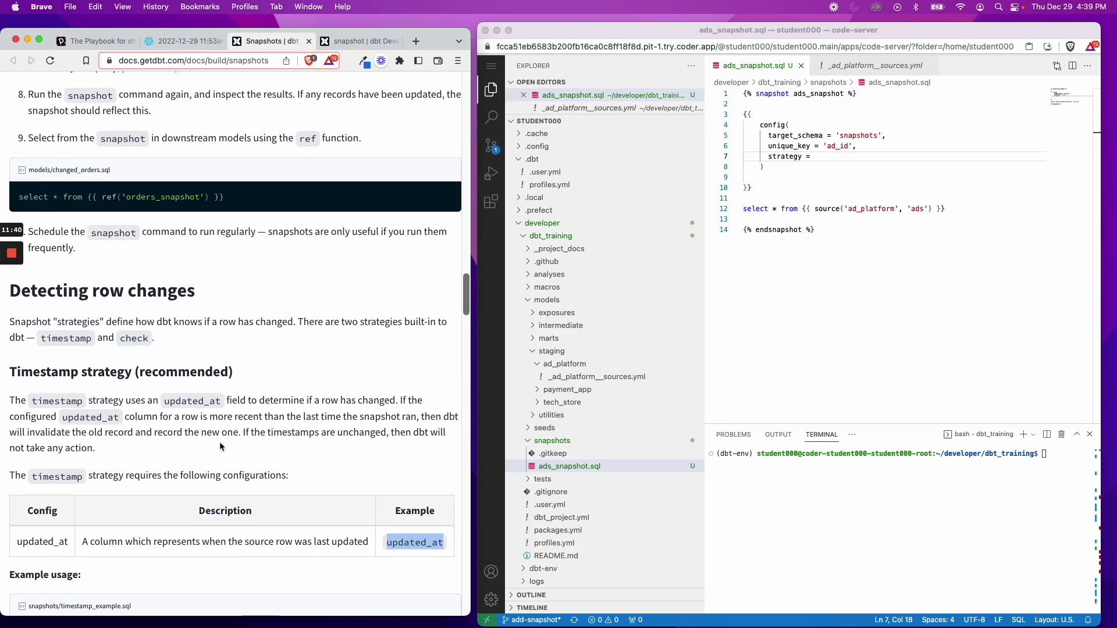
scroll(220, 442, "down", 2)
scroll(219, 441, "down", 5)
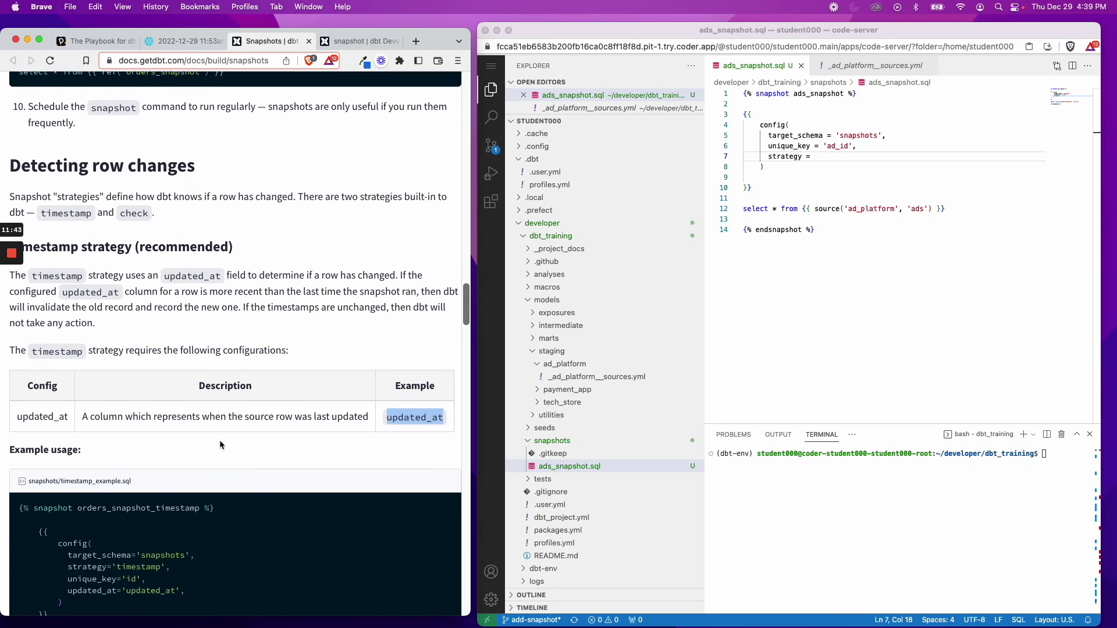
scroll(220, 442, "down", 5)
scroll(219, 441, "down", 3)
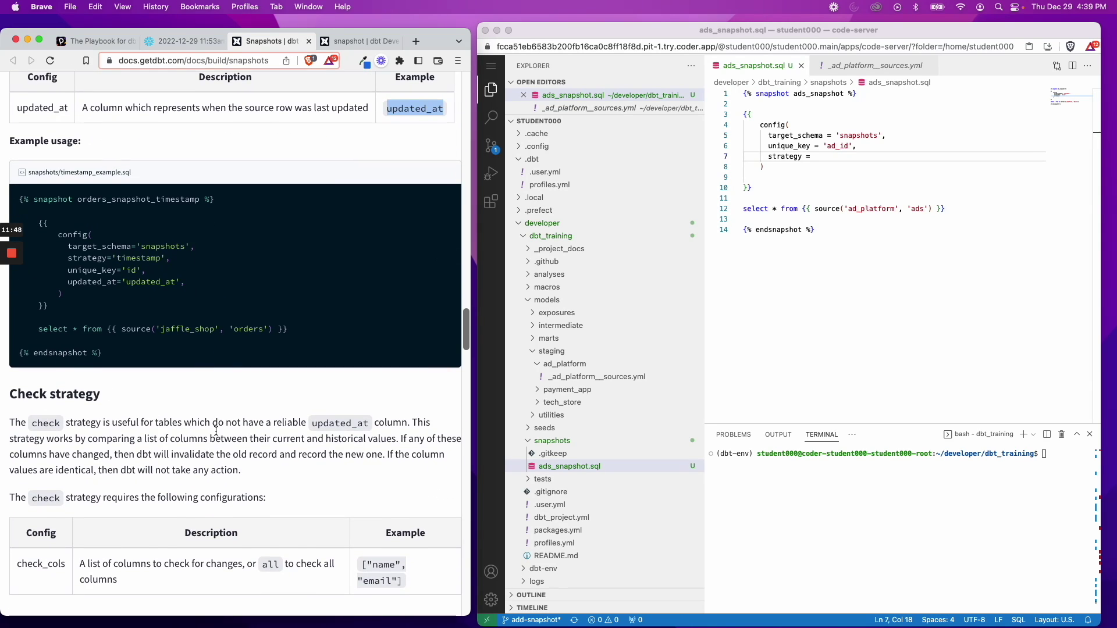
Read the check strategy description and its check_cols = 'all' note.
double_click(322, 424)
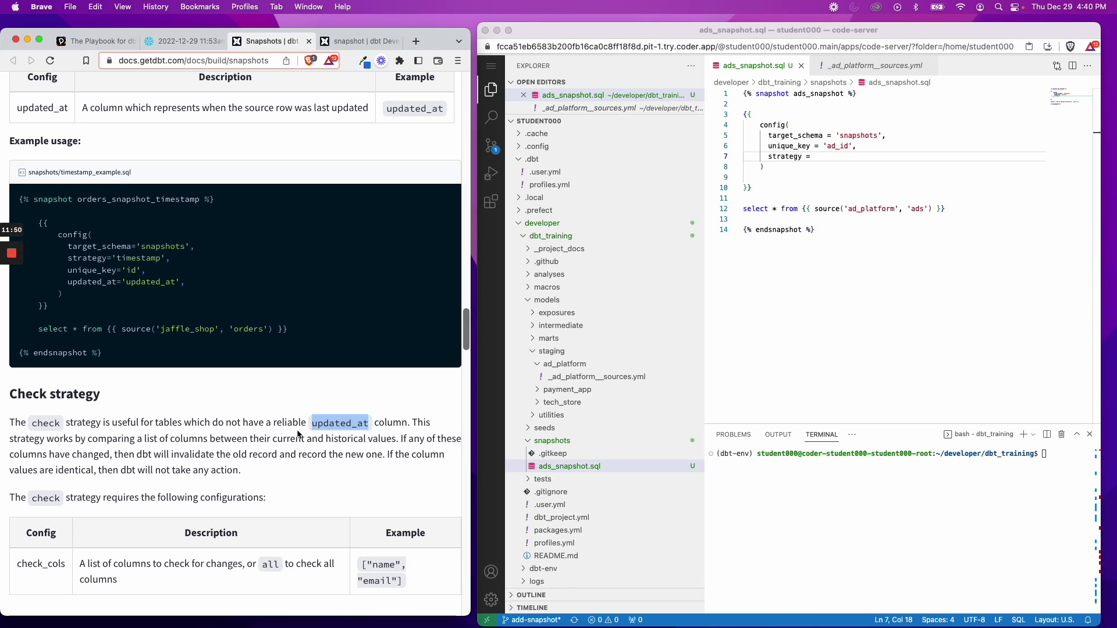
left_click_drag(137, 440, 280, 440)
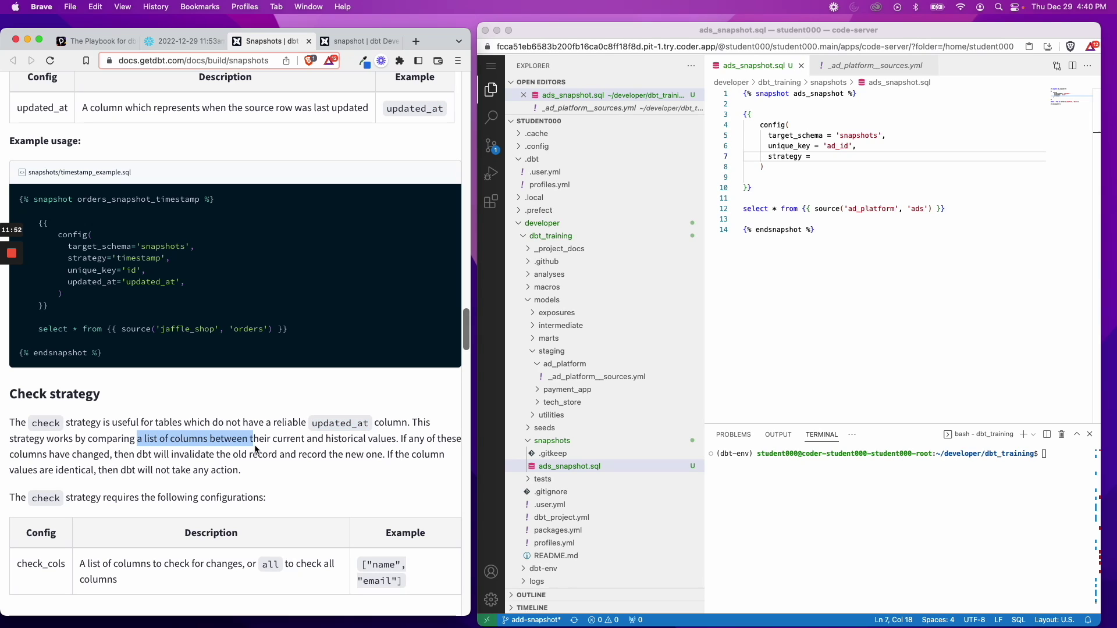
left_click(282, 445)
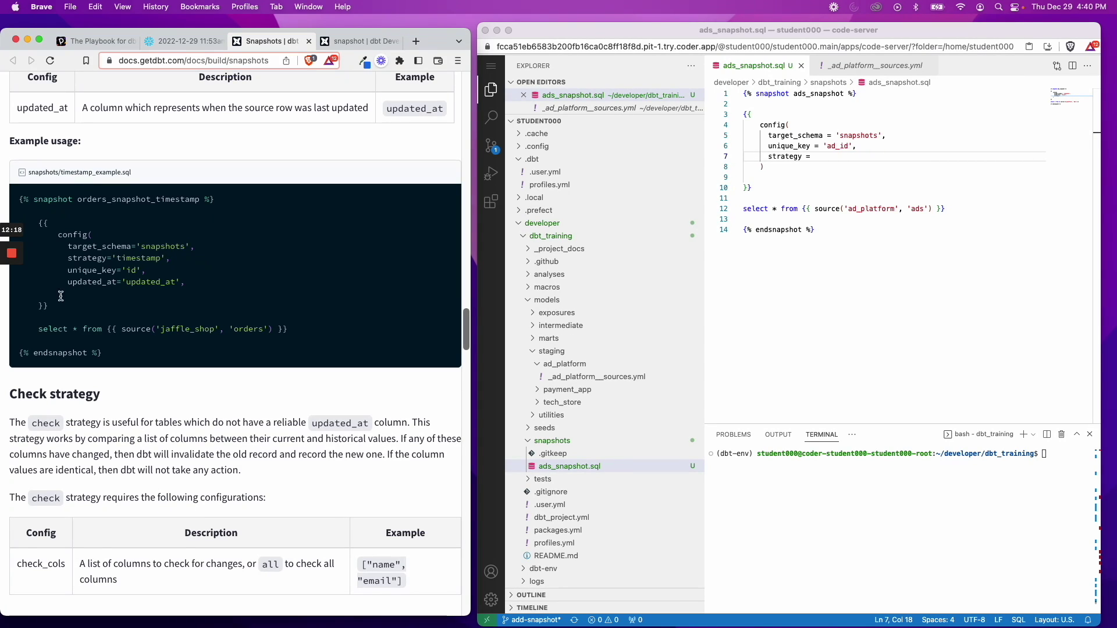
scroll(140, 436, "down", 3)
left_click_drag(402, 483, 359, 466)
left_click(360, 463)
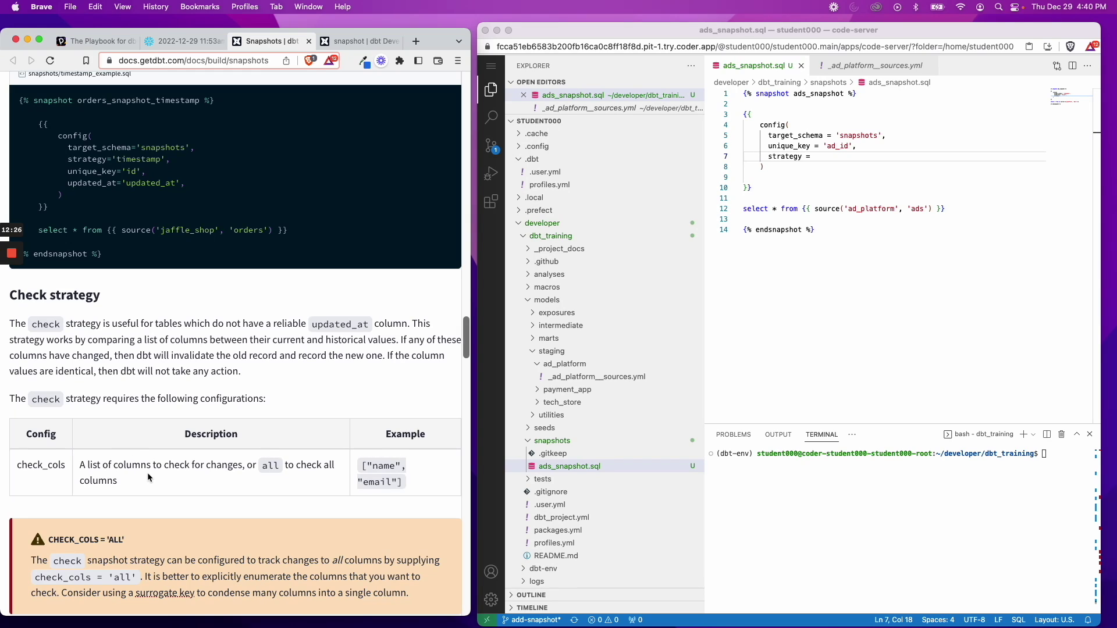
scroll(148, 474, "down", 2)
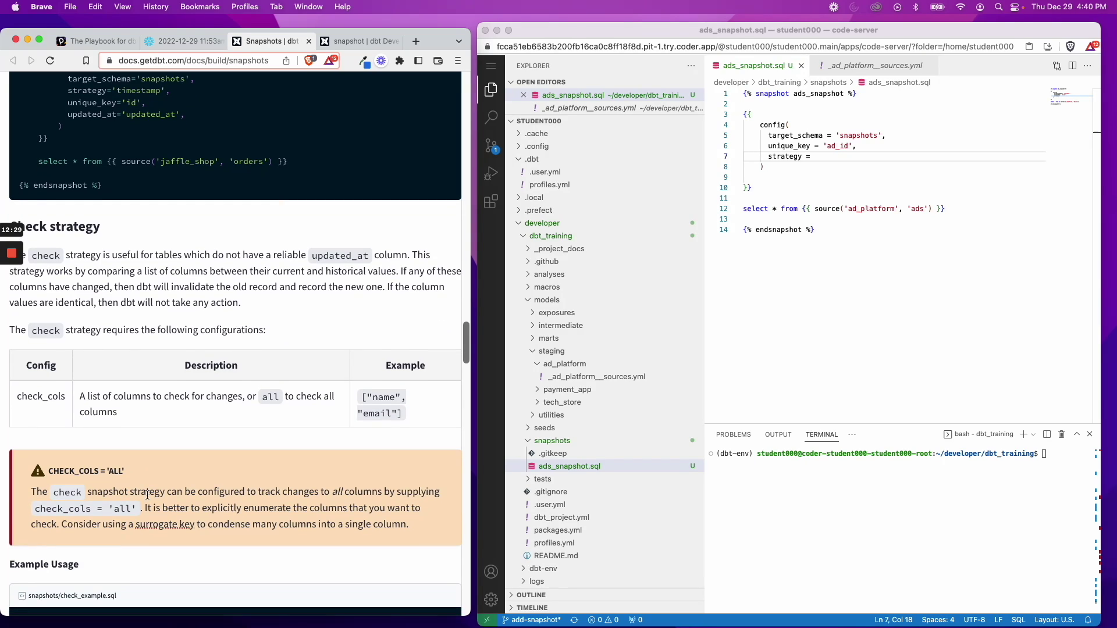
left_click_drag(37, 507, 137, 508)
left_click(212, 506)
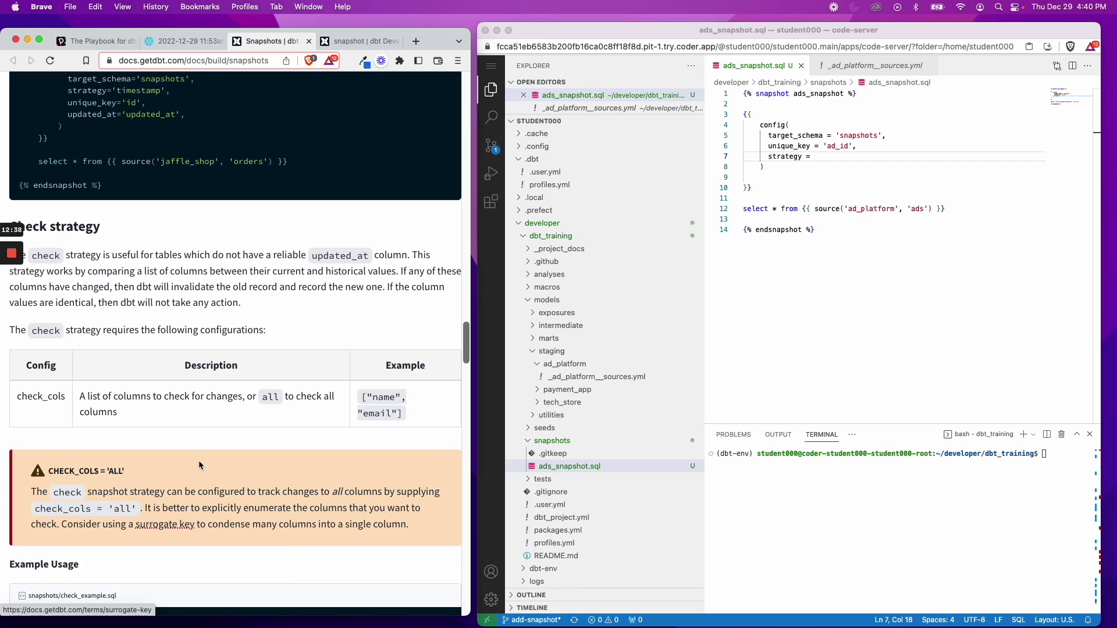
scroll(198, 460, "up", 5)
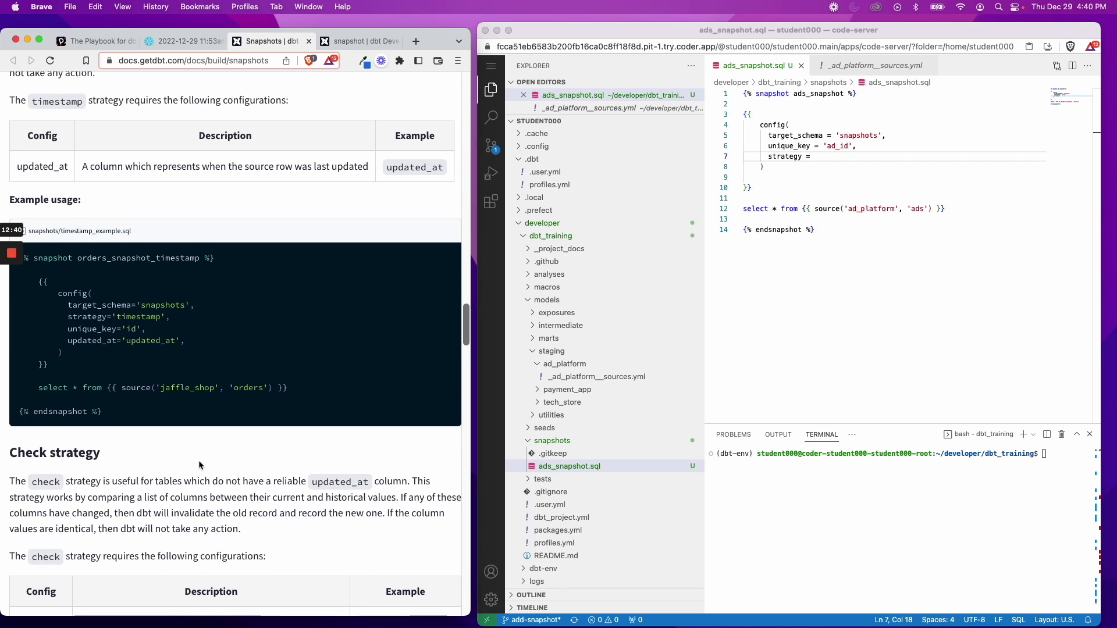
scroll(198, 461, "up", 5)
scroll(198, 462, "down", 8)
left_click(827, 157)
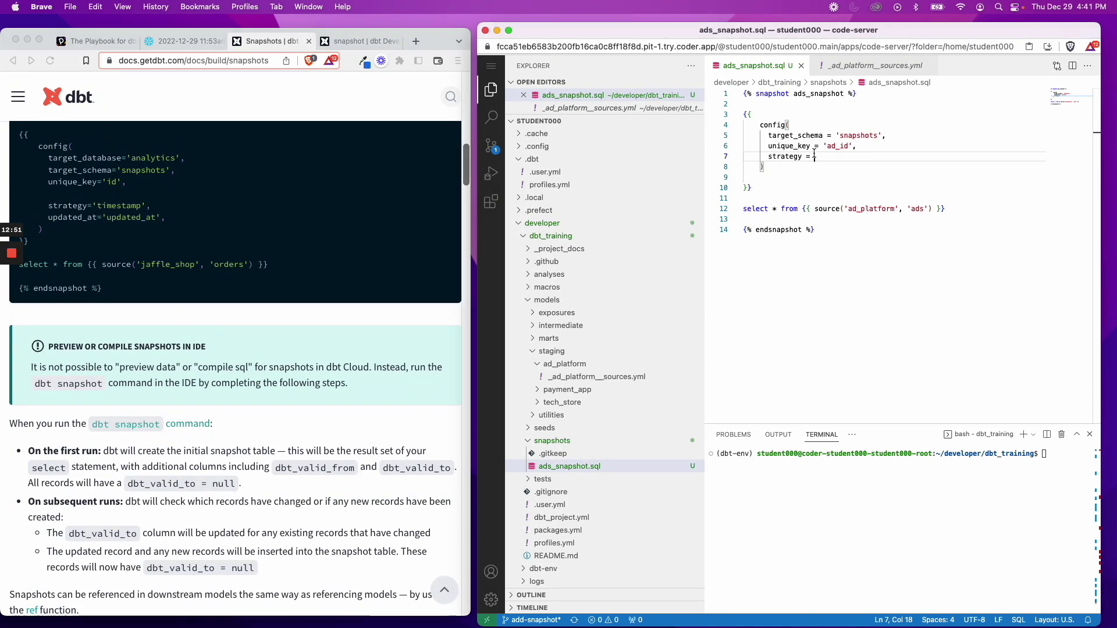
type("'timestamp',")
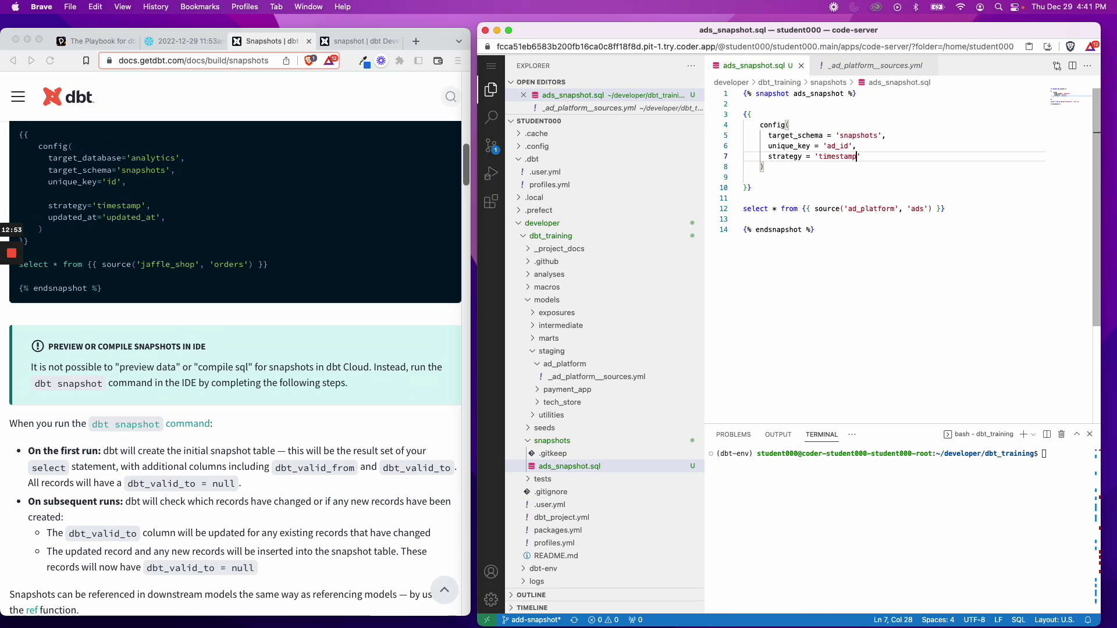
Add updated_at = 'updated_at' under strategy 'timestamp', checking UPDATED_AT values in Snowflake.
key("Return")
type("updated_at = 'updated_at'")
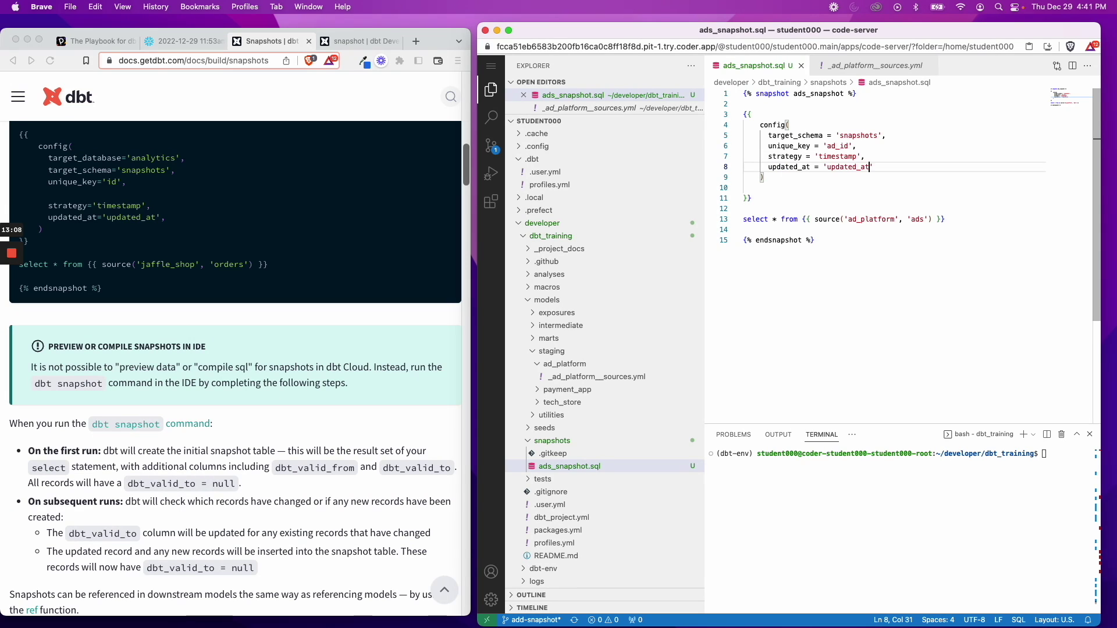
left_click(185, 40)
scroll(254, 209, "right", 5)
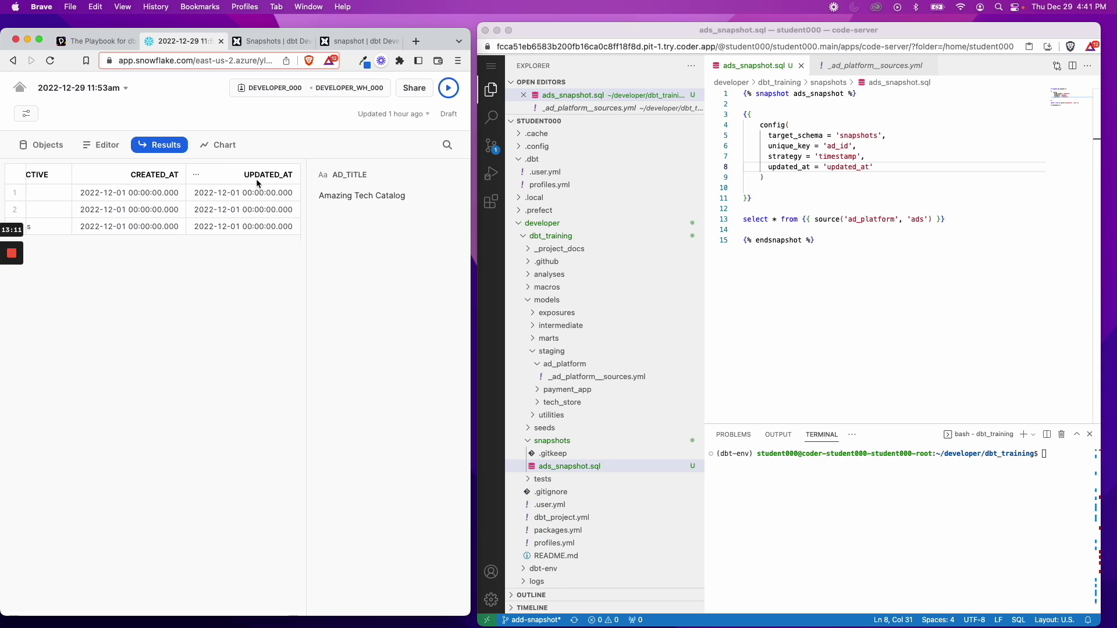
left_click(263, 175)
left_click(871, 166)
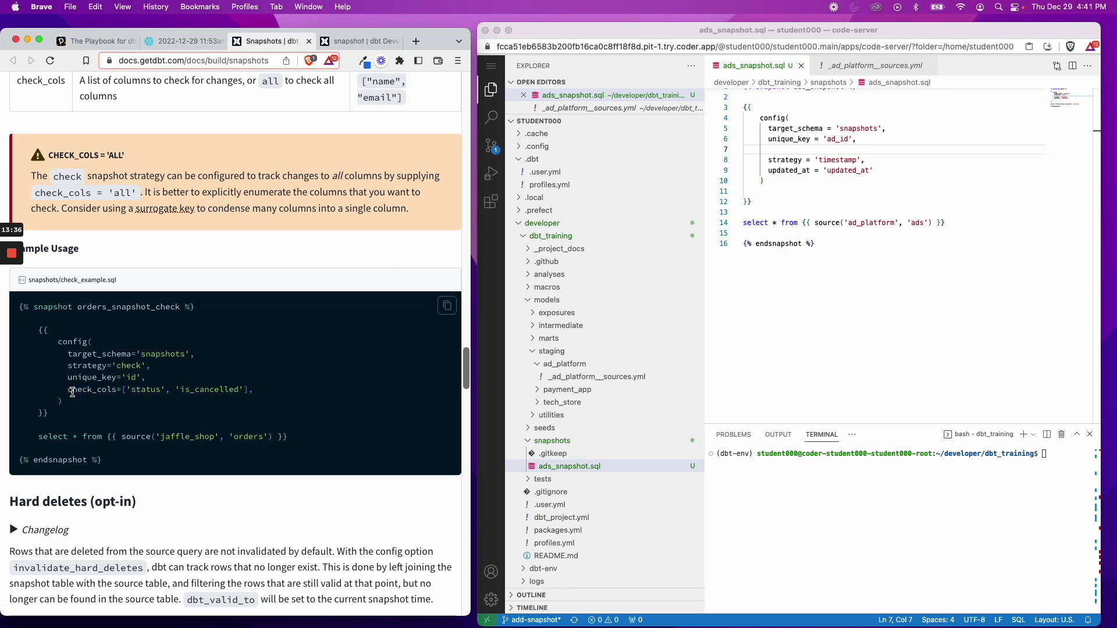
left_click_drag(70, 389, 249, 390)
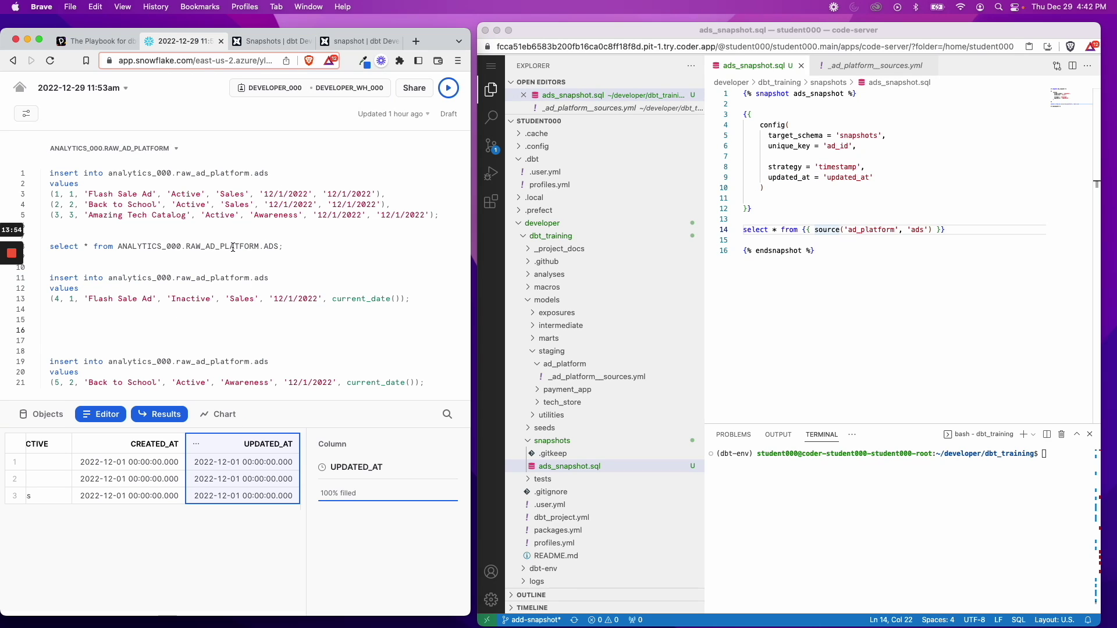
triple_click(231, 247)
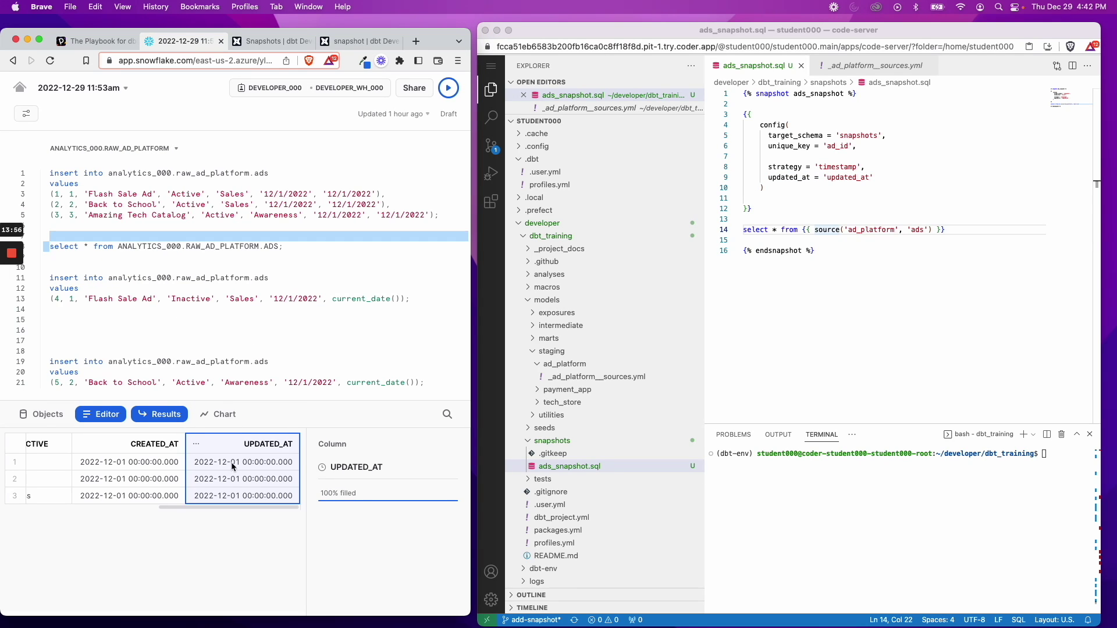
left_click(269, 289)
left_click(857, 250)
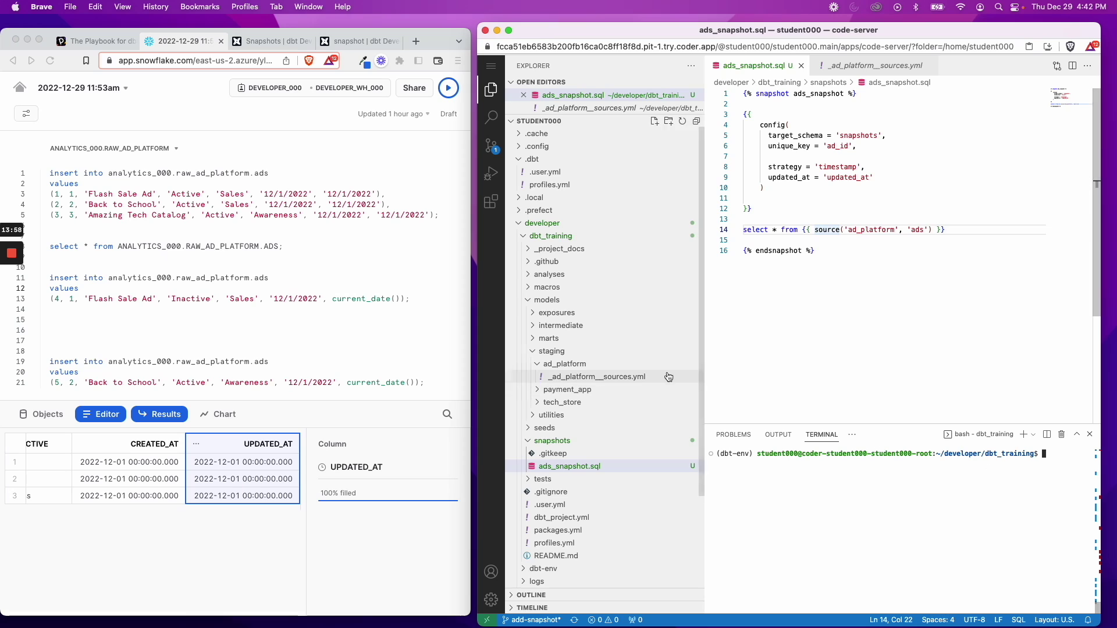
Run dbt snapshot, hit the missing-packages error, and review the ads_snapshot file.
key("super+b")
type("dbt snap")
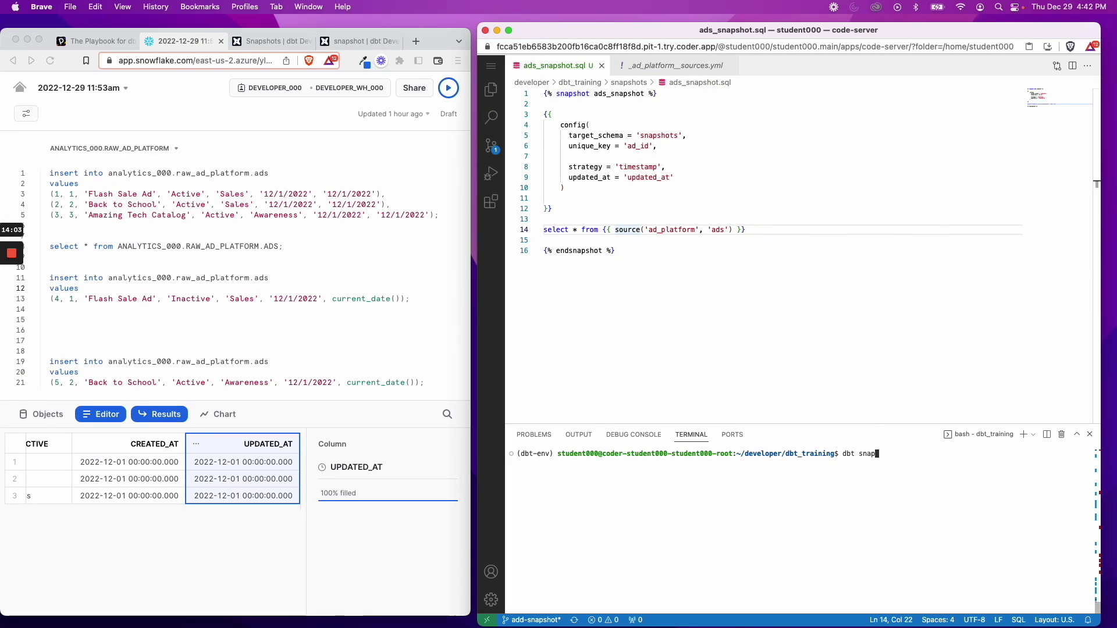
type("shot")
key("Return")
left_click(669, 66)
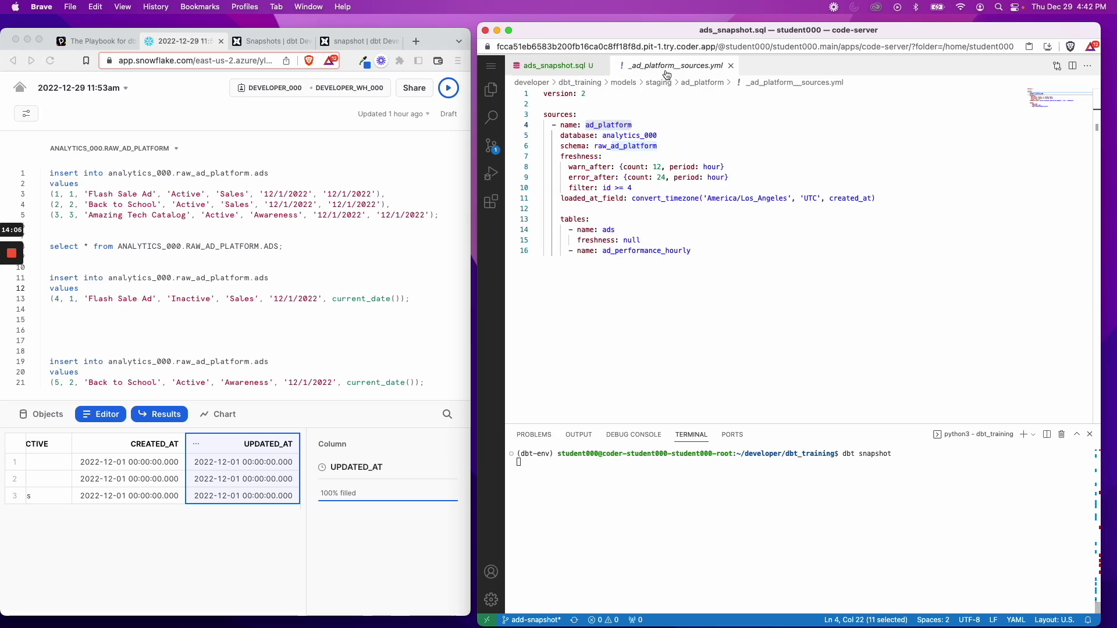
left_click(559, 65)
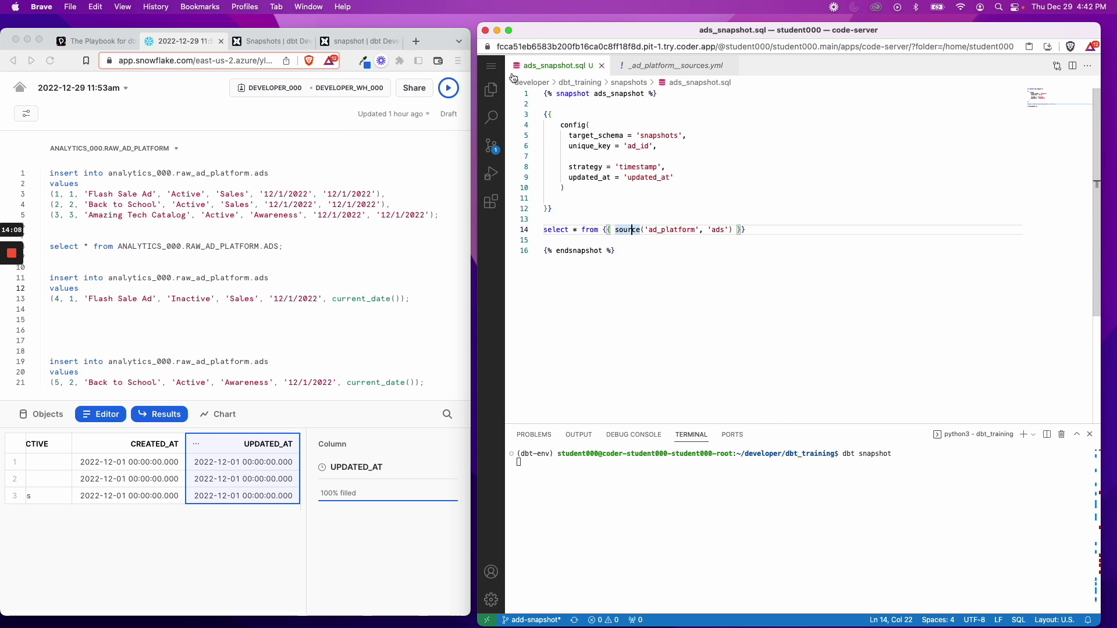
key("super+b")
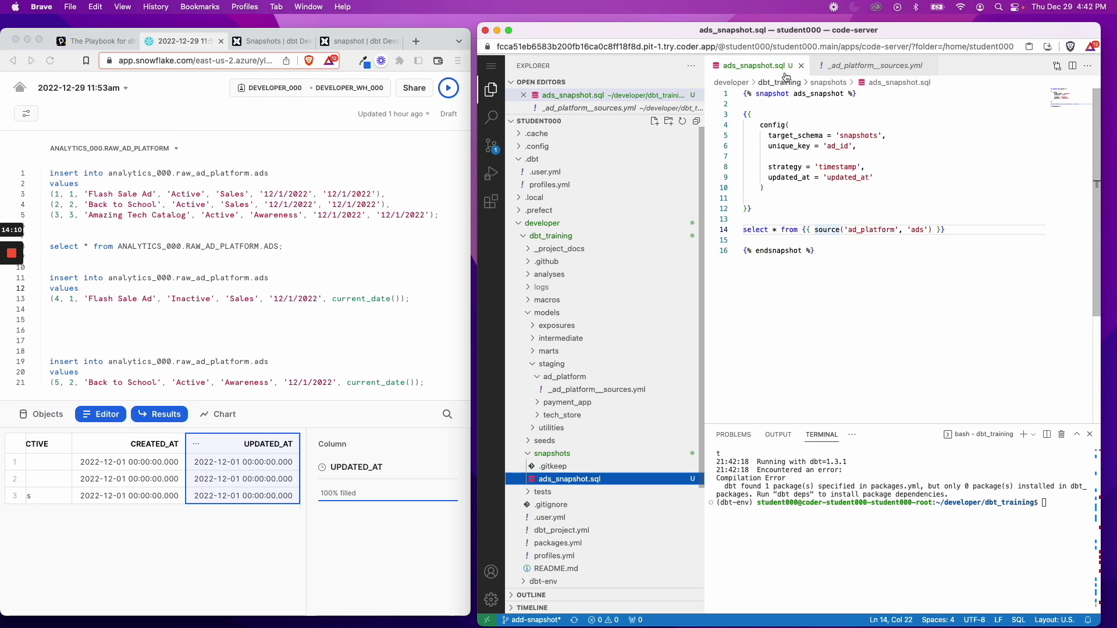
double_click(771, 94)
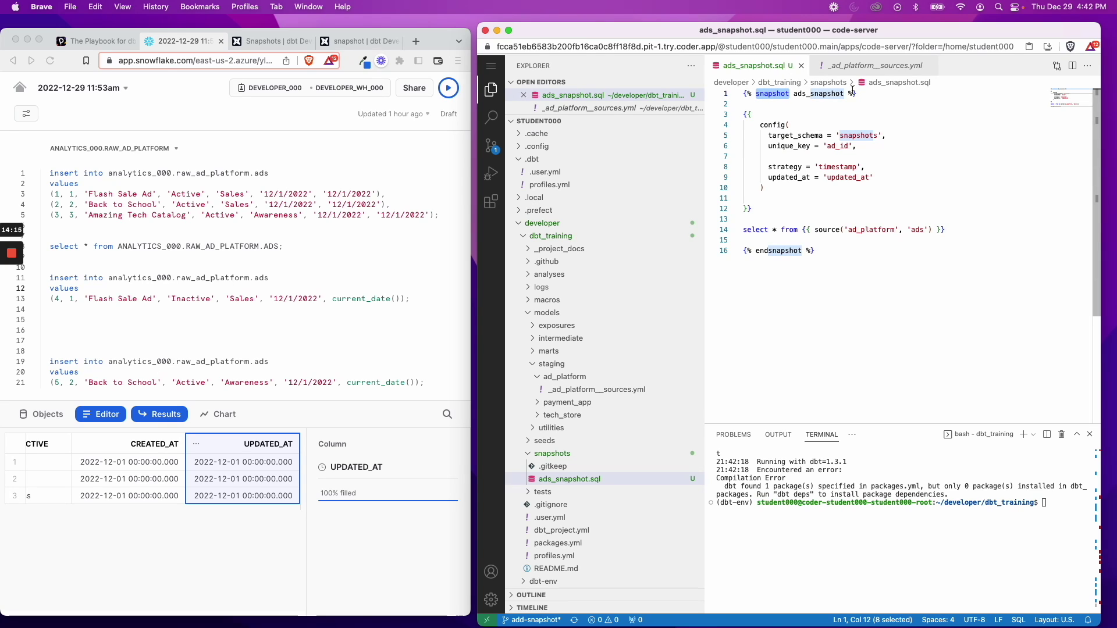
Install dbt_utils with dbt deps and rerun dbt snapshot to PASS=1.
left_click(866, 574)
type("dbt deps")
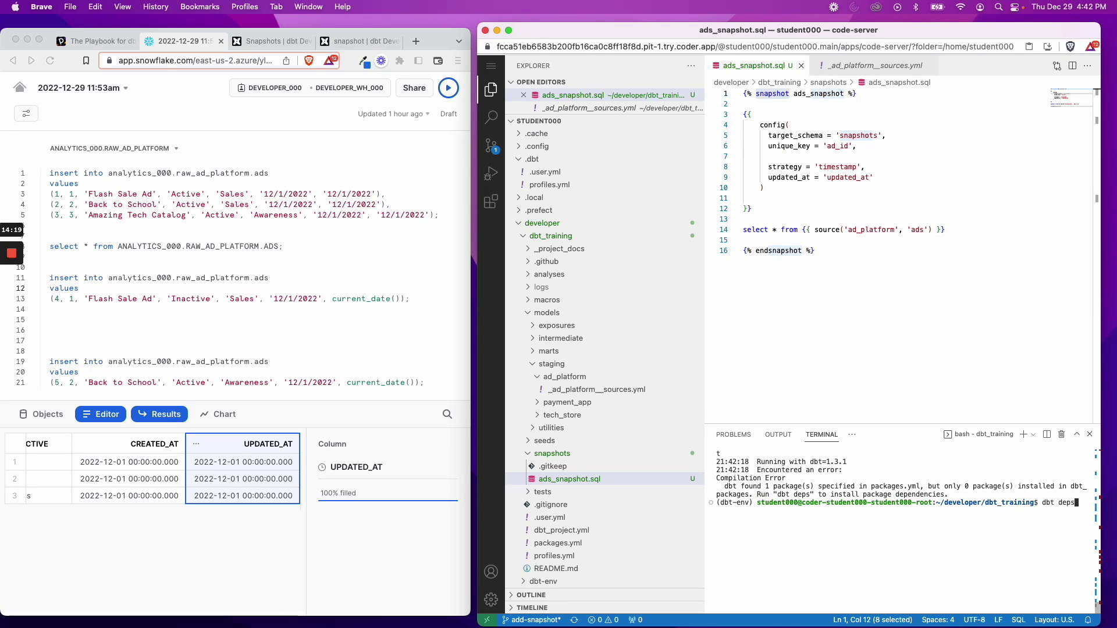
key("Return")
type("dbt d")
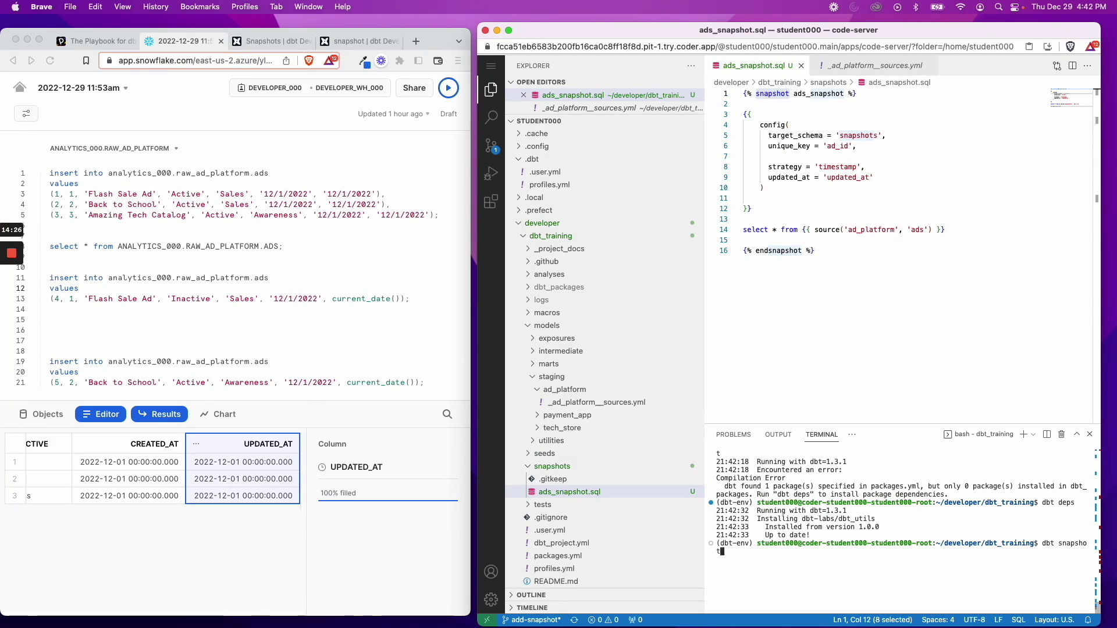
key("Return")
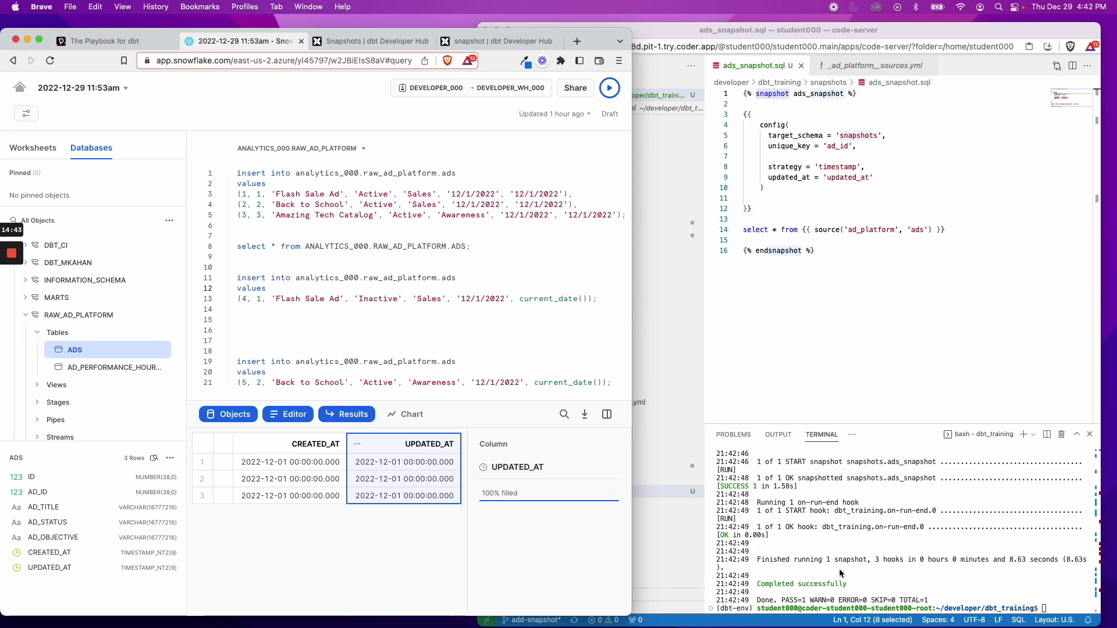
scroll(839, 550, "up", 1)
Refresh Snowflake's object browser and view the SNAPSHOTS.ADS_SNAPSHOT table's columns.
left_click(839, 531)
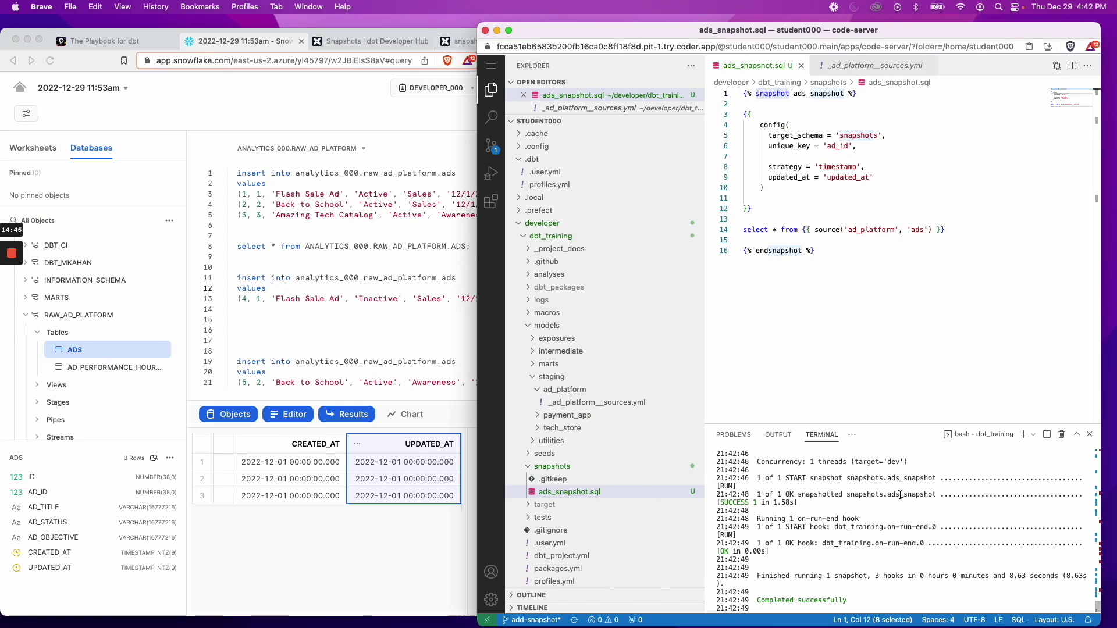
left_click(183, 409)
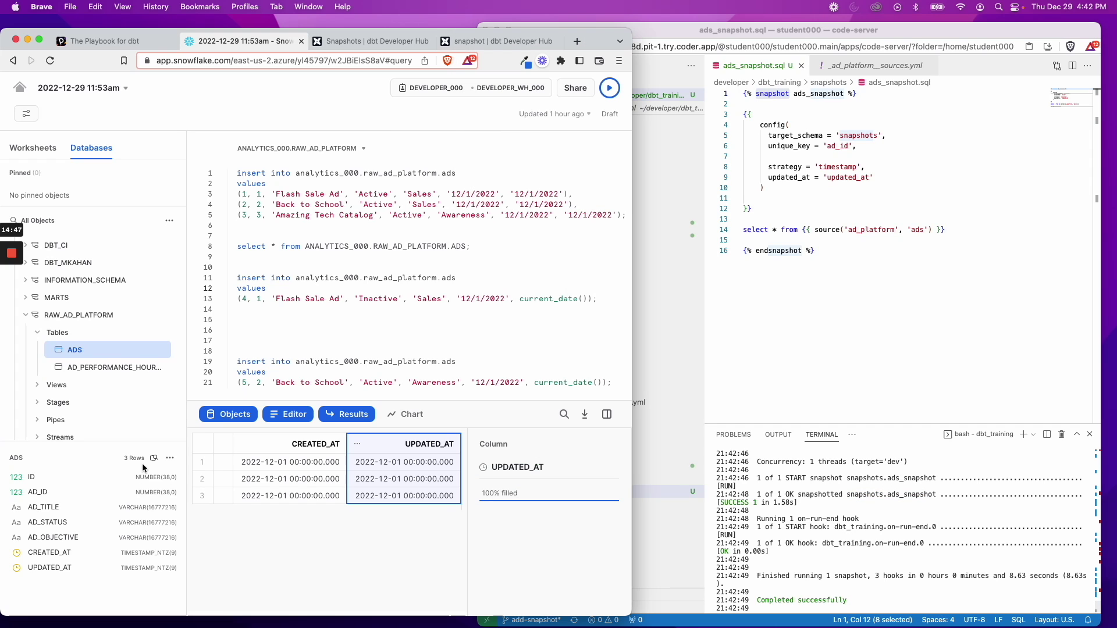
scroll(97, 340, "up", 3)
left_click(153, 246)
mouse_move(56, 261)
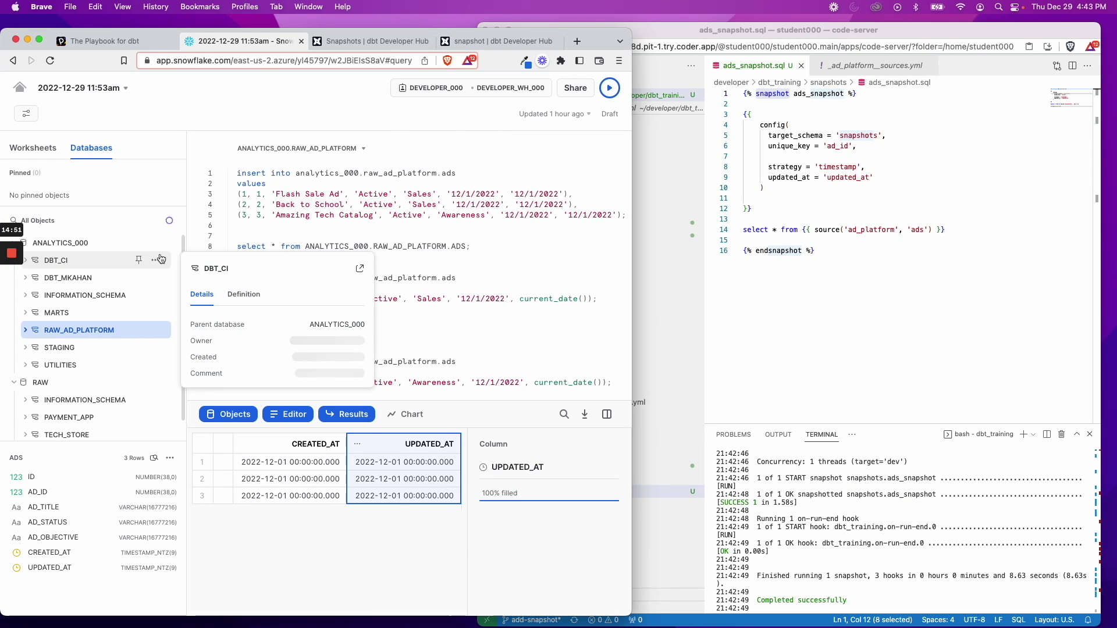
left_click(26, 347)
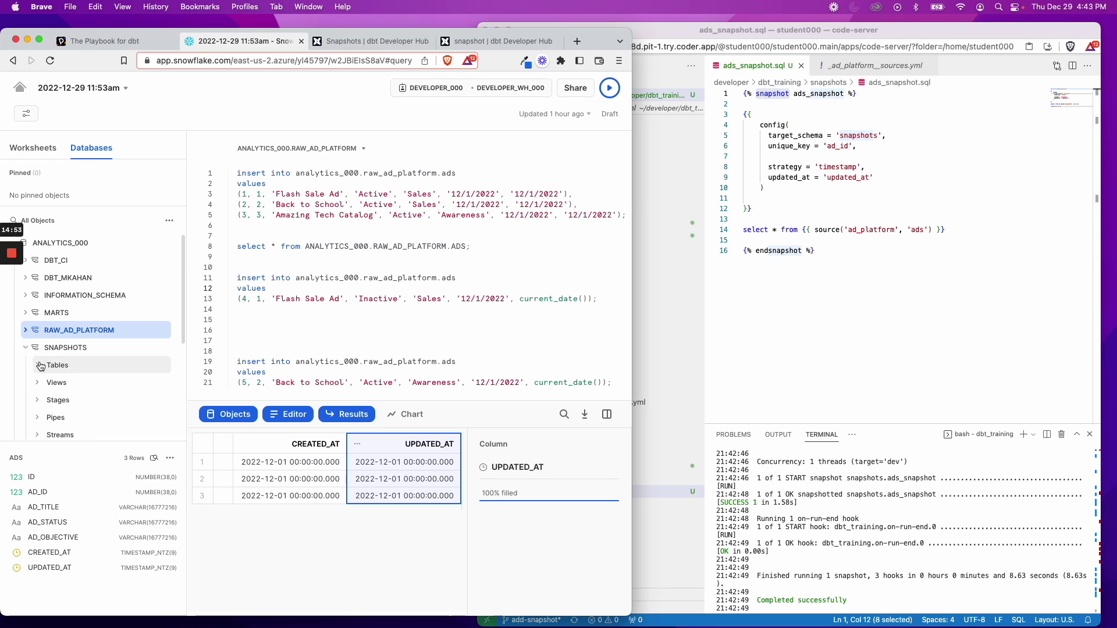
left_click(95, 383)
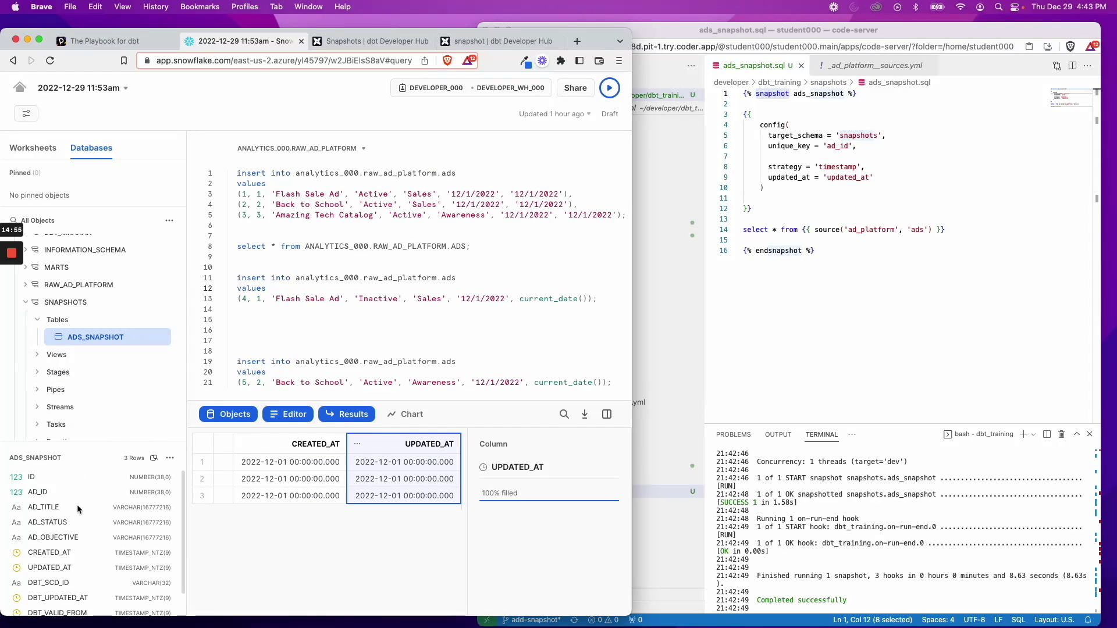
scroll(79, 523, "down", 3)
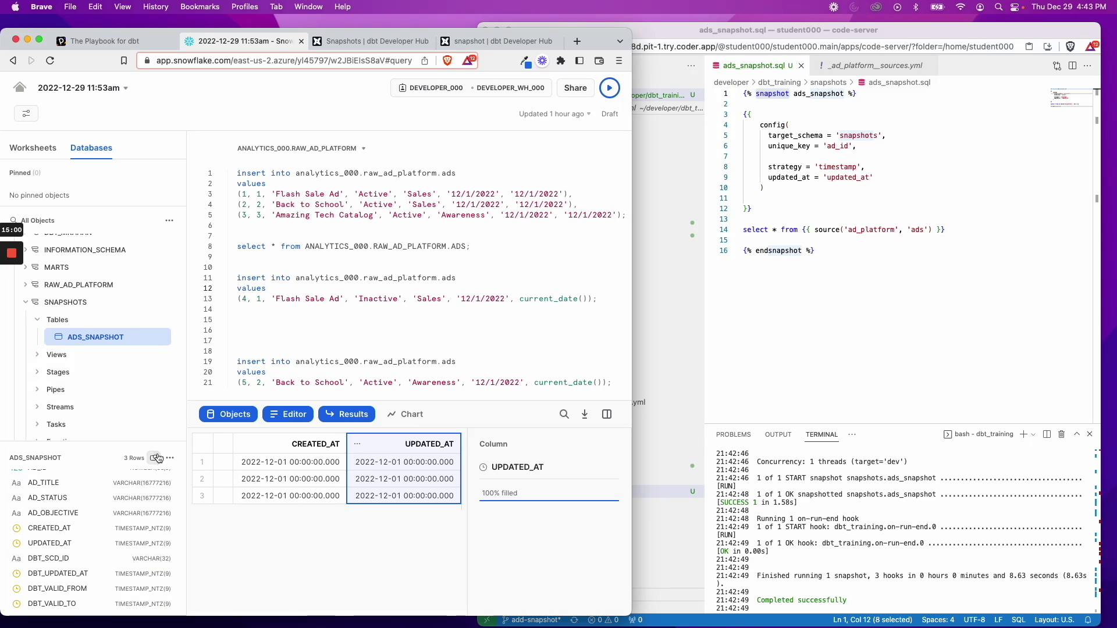
Run select * from ANALYTICS_000.SNAPSHOTS.ADS_SNAPSHOT on a new worksheet line.
left_click(472, 246)
key("Return")
type("select * from")
left_click_drag(95, 337, 314, 257)
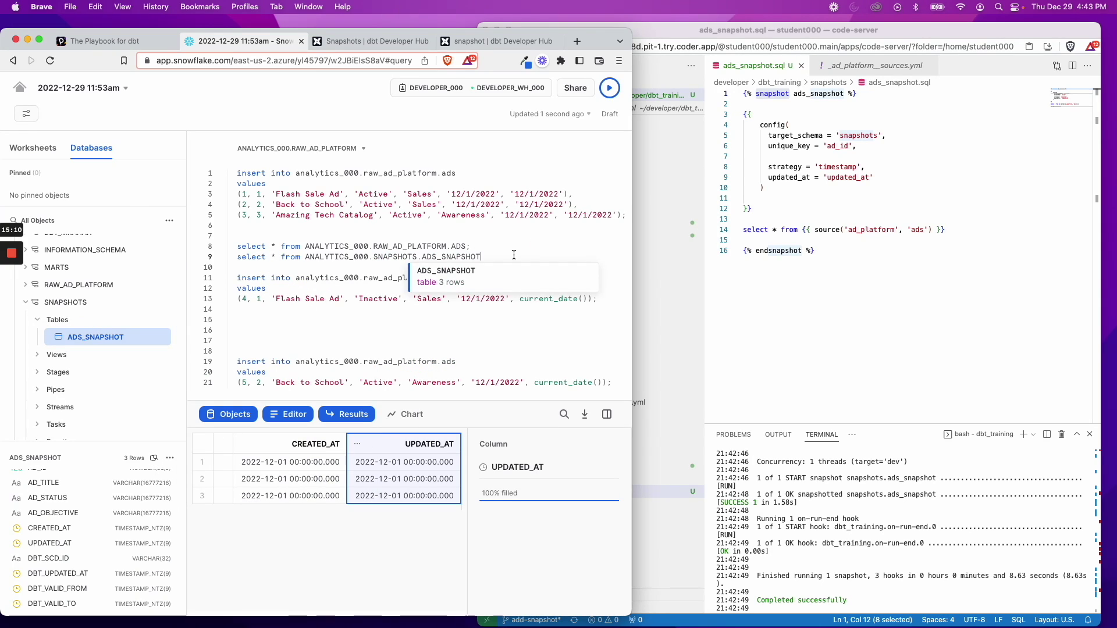
type(";")
key("super+Return")
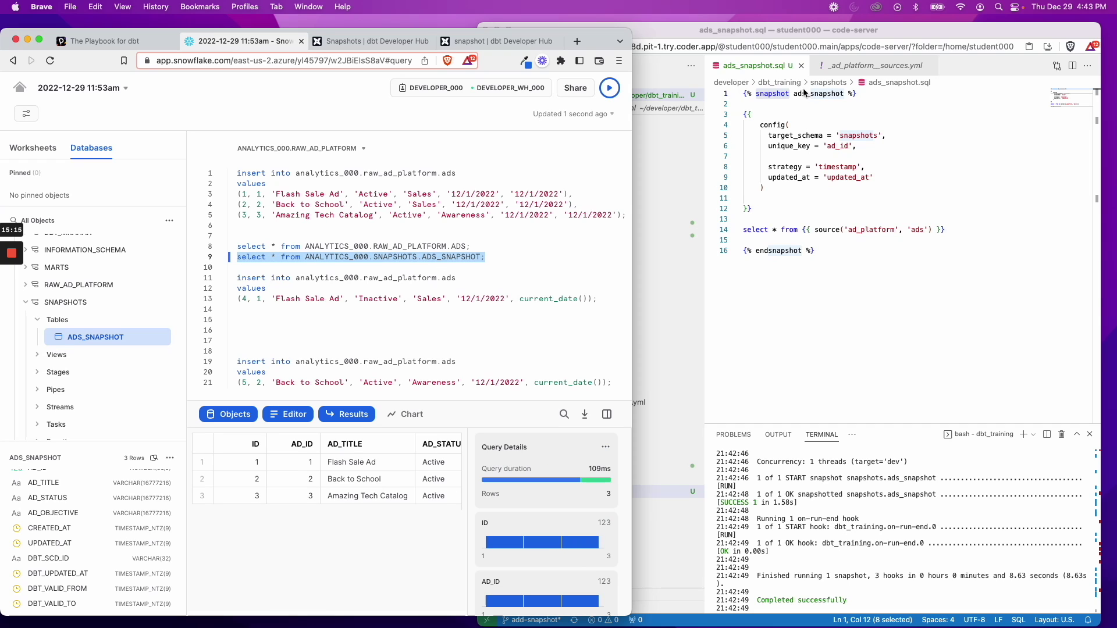
left_click_drag(226, 507, 459, 508)
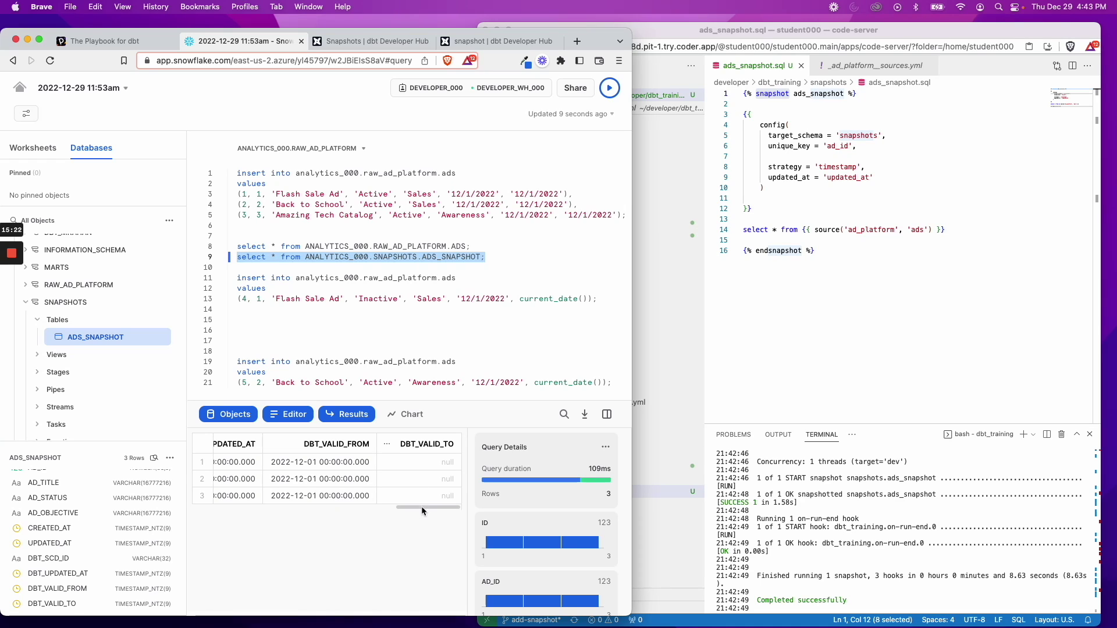
left_click_drag(421, 507, 367, 507)
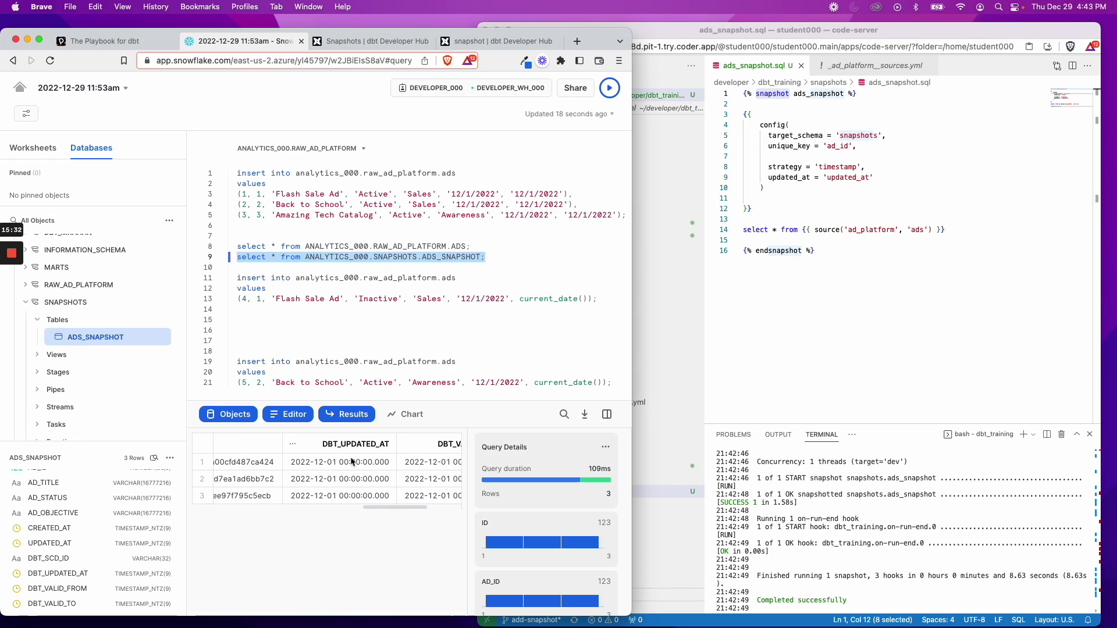
scroll(352, 461, "right", 3)
scroll(341, 463, "right", 2)
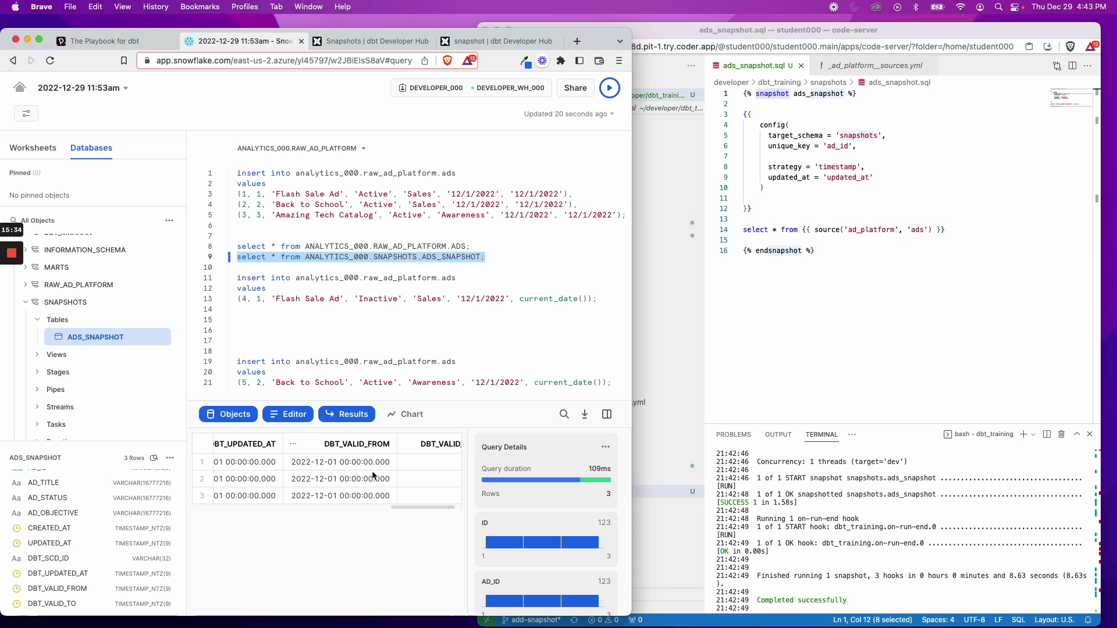
scroll(373, 477, "left", 3)
scroll(363, 472, "left", 3)
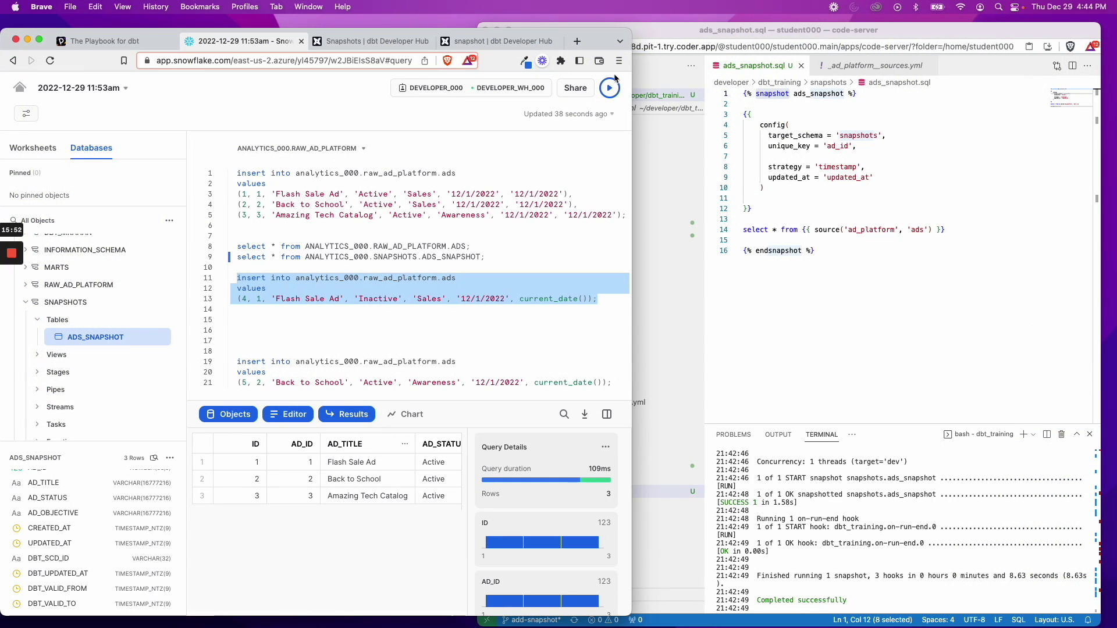
Insert the Inactive Flash Sale Ad row and query the raw ads table, now four rows.
left_click(609, 88)
left_click(244, 298)
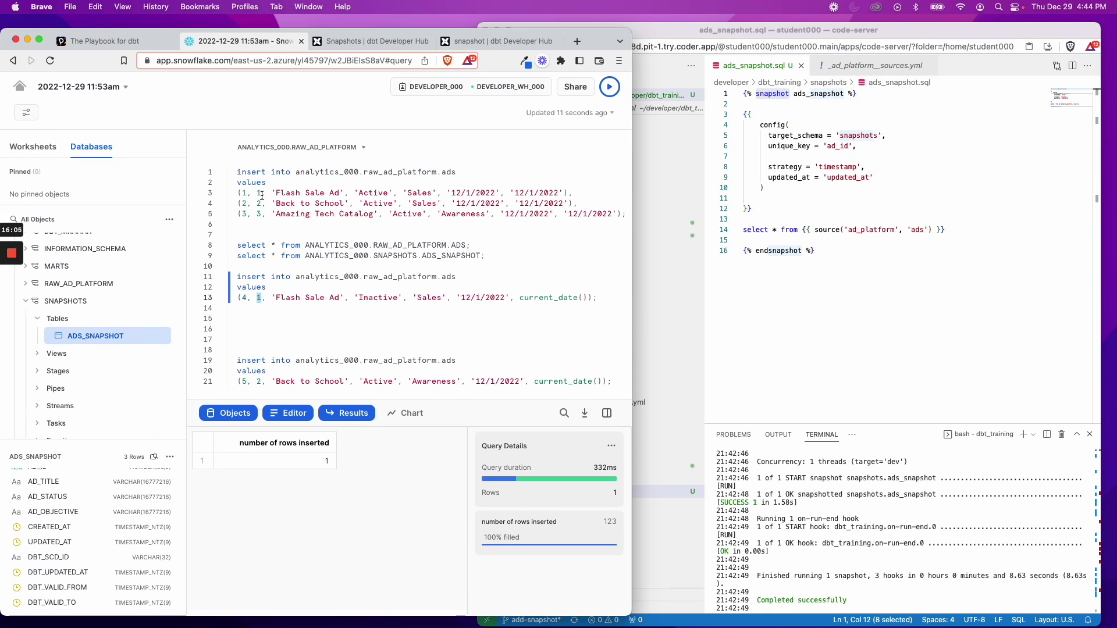
left_click(855, 151)
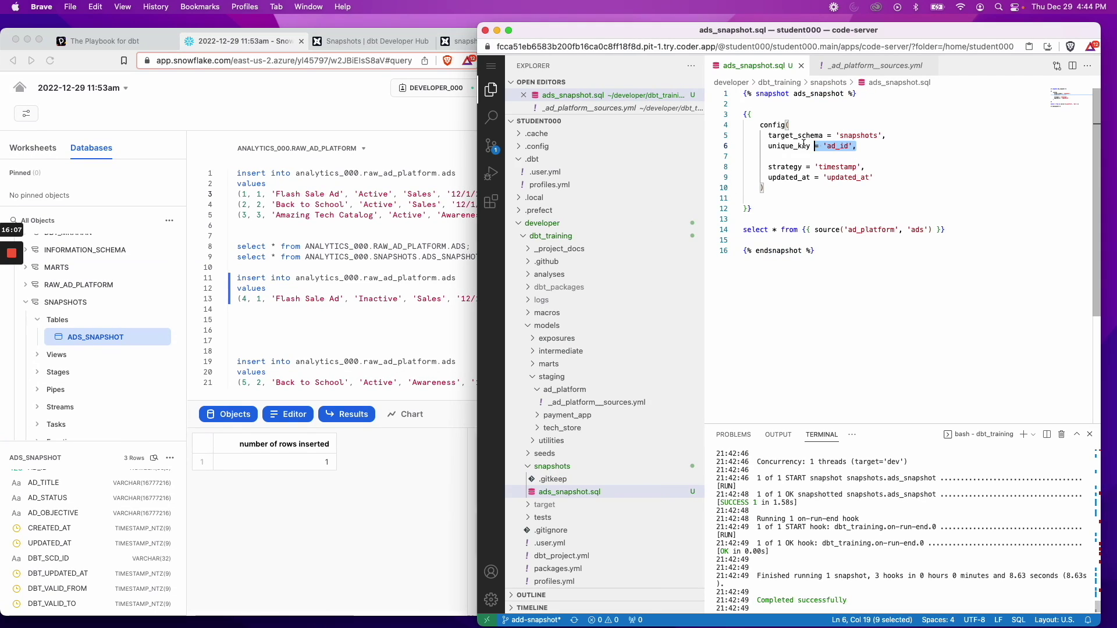
double_click(838, 145)
left_click(194, 247)
key("super+Return")
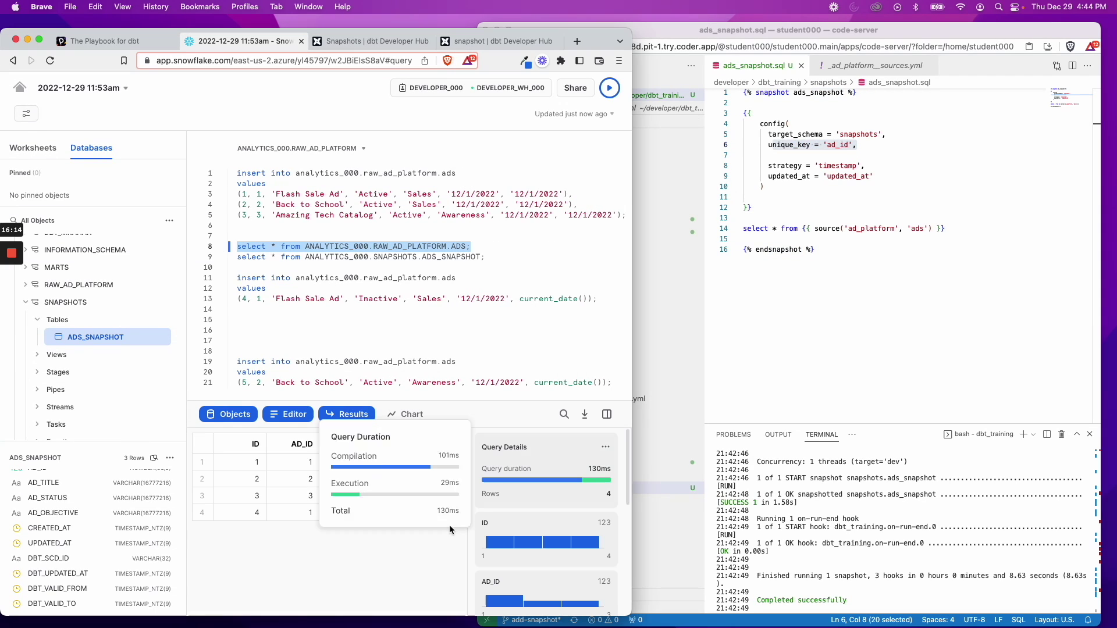
scroll(360, 519, "right", 5)
scroll(359, 518, "left", 5)
Rerun the ADS_SNAPSHOT select, which still shows three rows.
triple_click(493, 257)
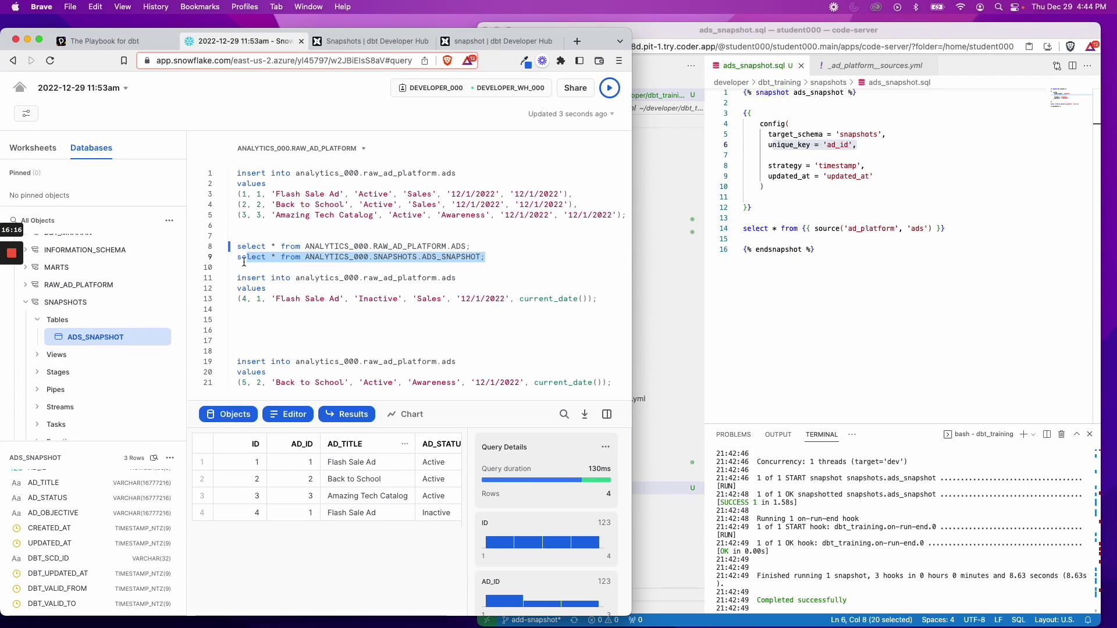
key("super+Return")
scroll(338, 494, "right", 5)
left_click(786, 131)
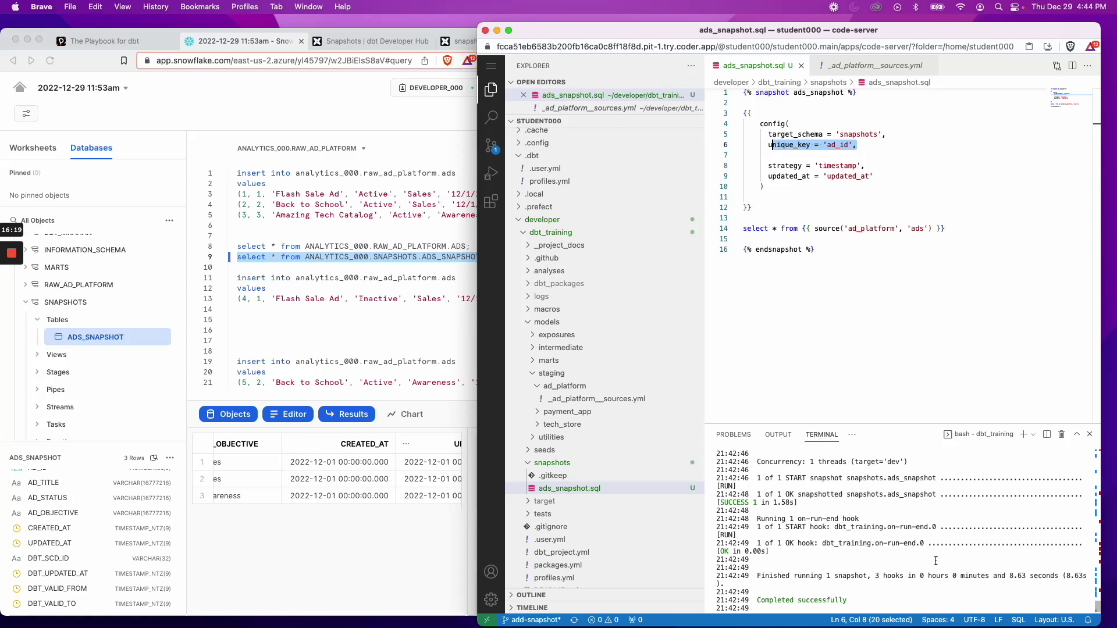
Recall and rerun dbt snapshot in the terminal, finishing with PASS=1.
double_click(786, 126)
left_click_drag(785, 29, 779, 23)
left_click(901, 553)
type("dbt snapshot")
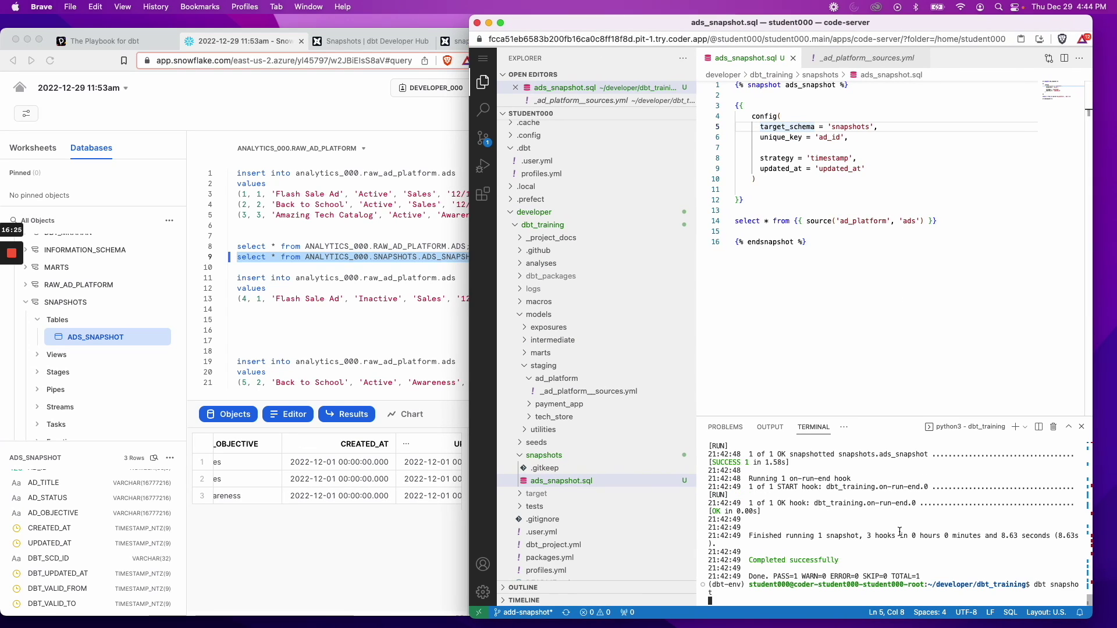
key("Up")
key("Return")
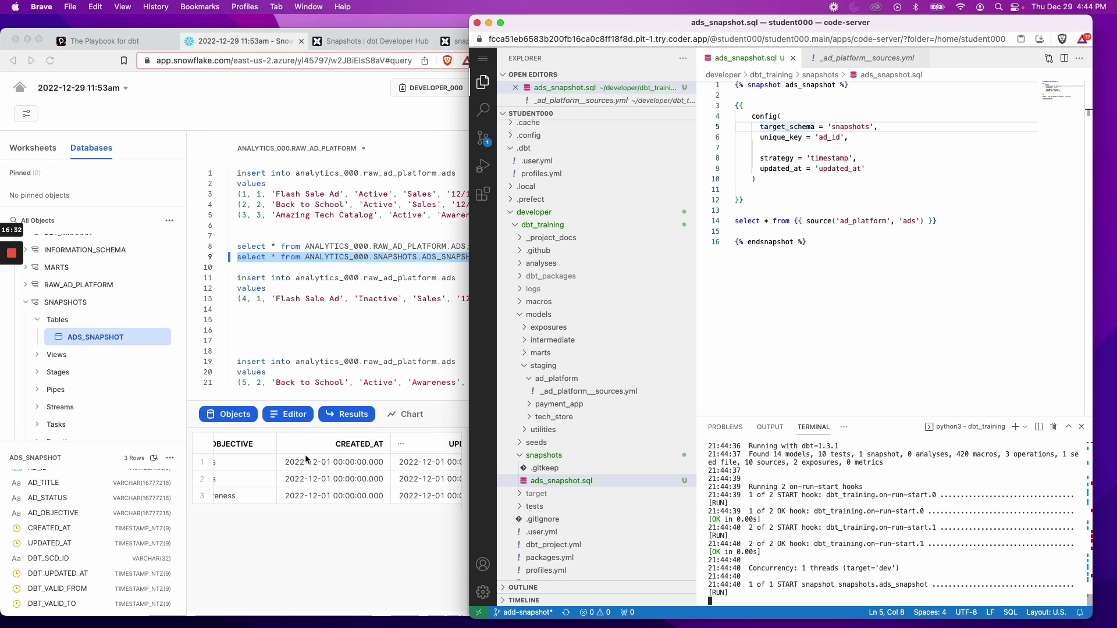
scroll(306, 459, "left", 5)
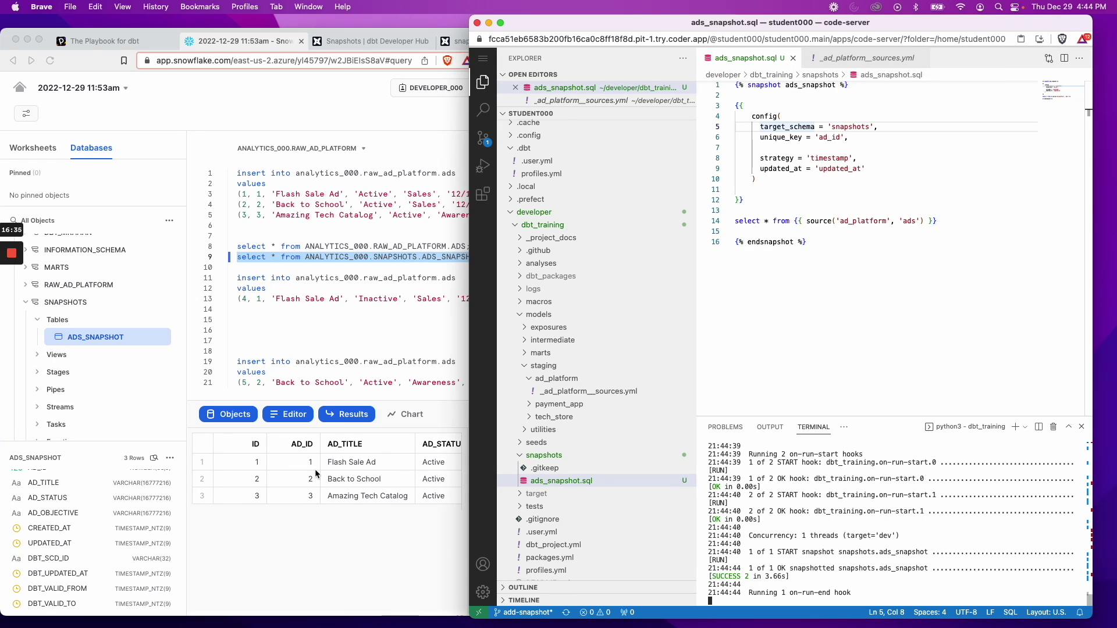
left_click(333, 322)
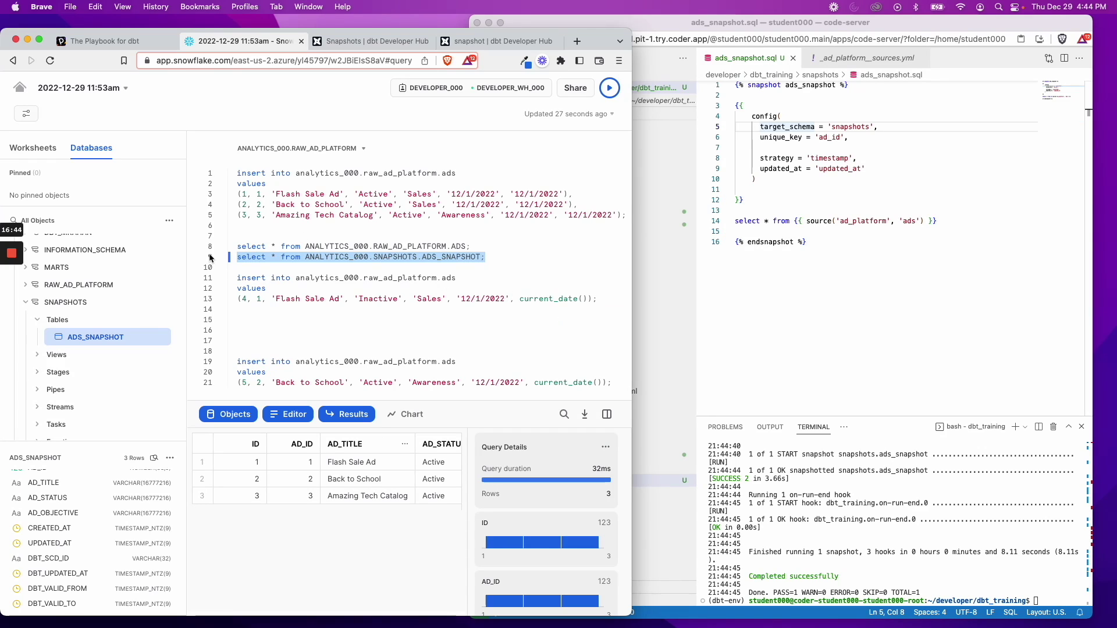
Rerun the ADS_SNAPSHOT query and inspect the new Inactive Flash Sale Ad row dated 2022-12-29.
left_click(609, 87)
left_click_drag(630, 262, 876, 262)
scroll(403, 463, "right", 10)
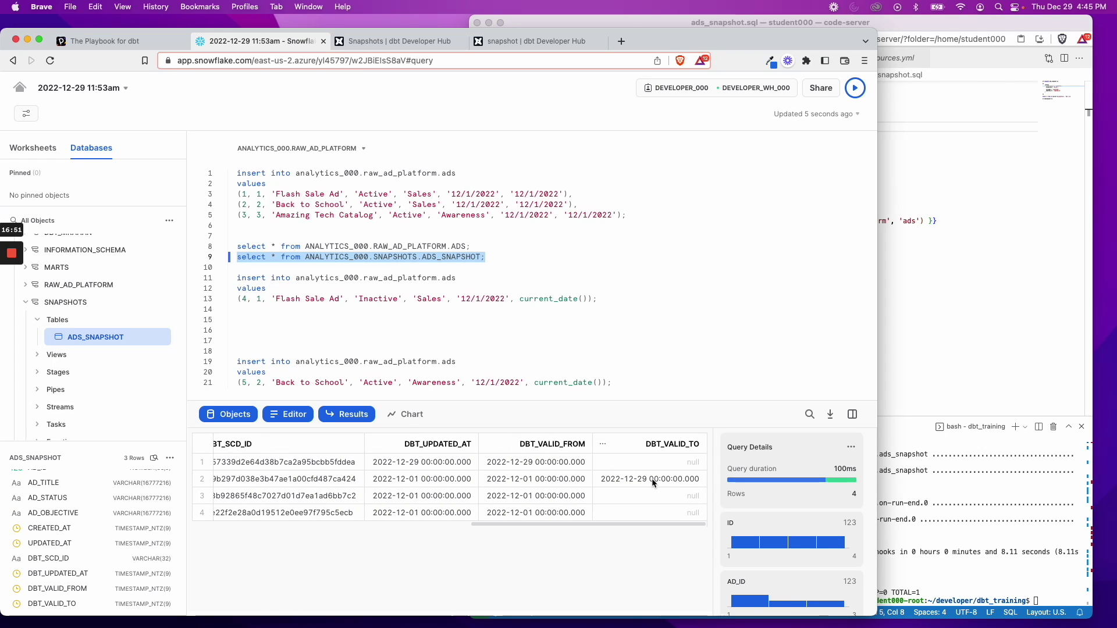
scroll(611, 476, "left", 3)
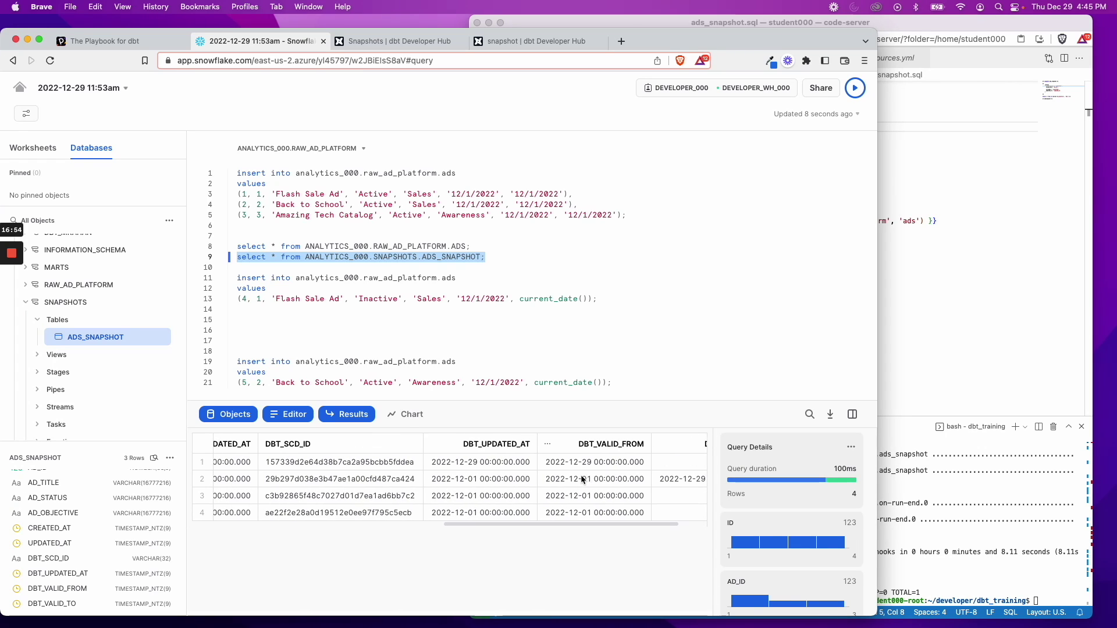
scroll(609, 464, "left", 8)
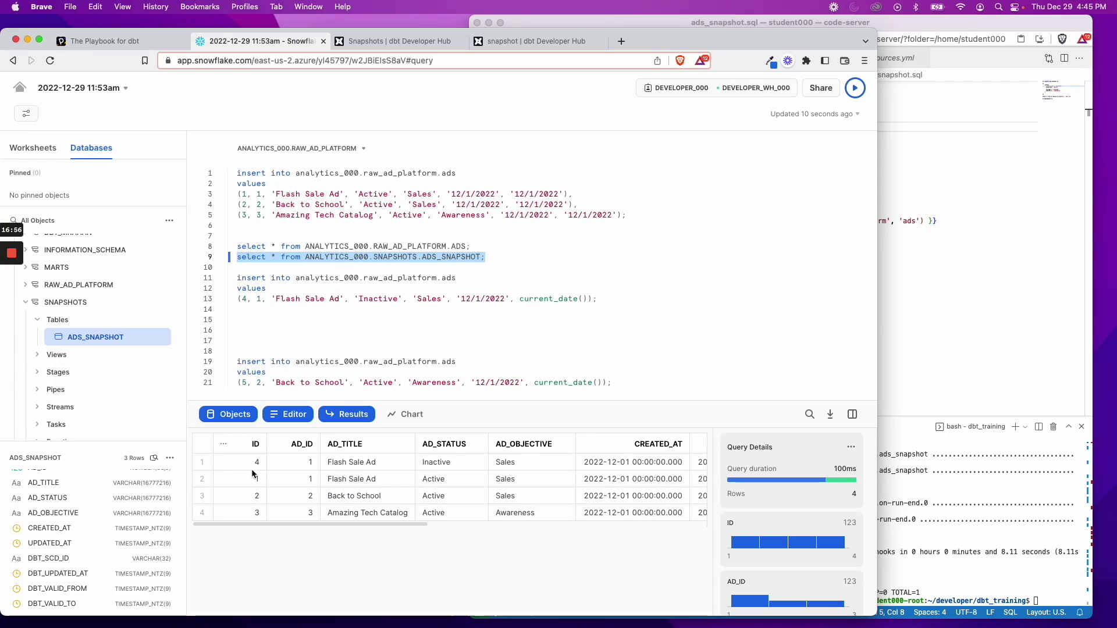
scroll(391, 478, "right", 1)
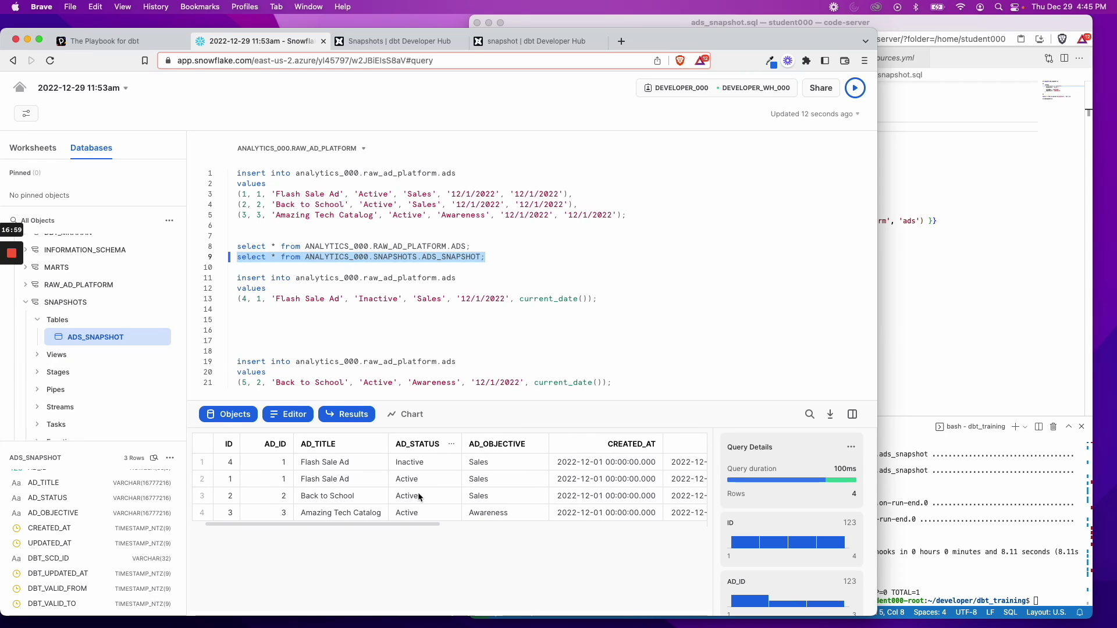
left_click(420, 464)
left_click(572, 325)
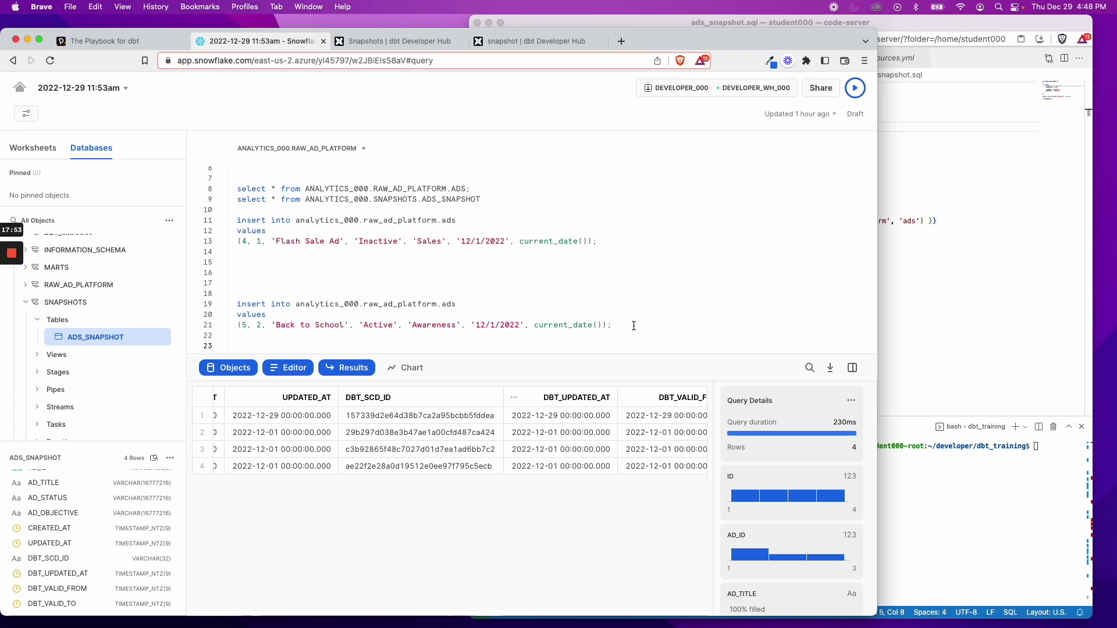
Insert the Back to School Awareness ad and query raw ads to see the fifth row.
left_click_drag(613, 325, 231, 304)
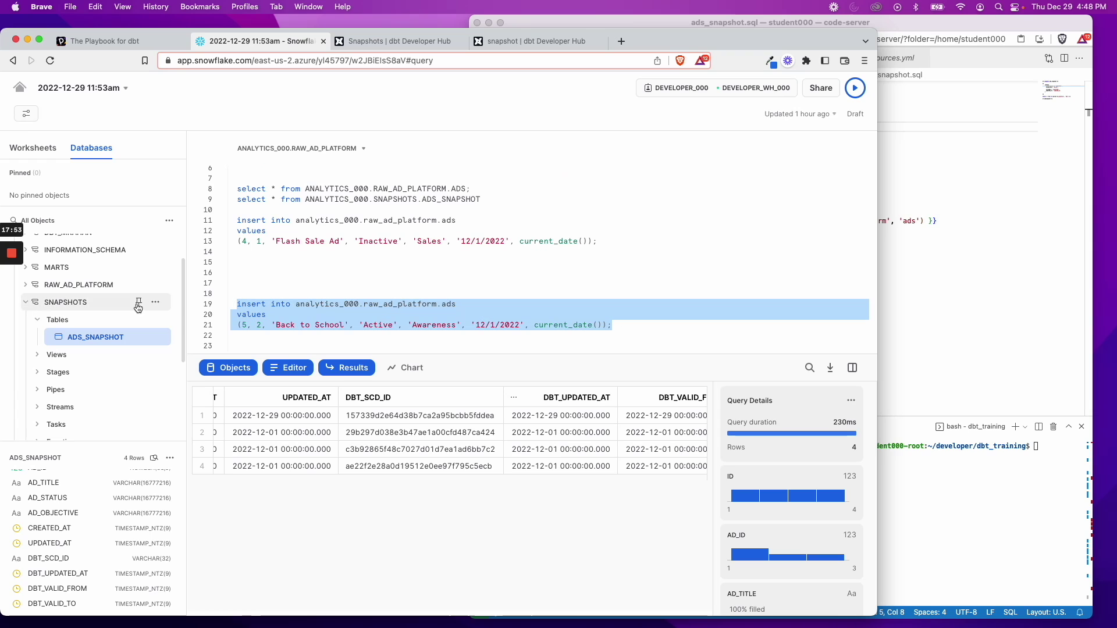
left_click(855, 87)
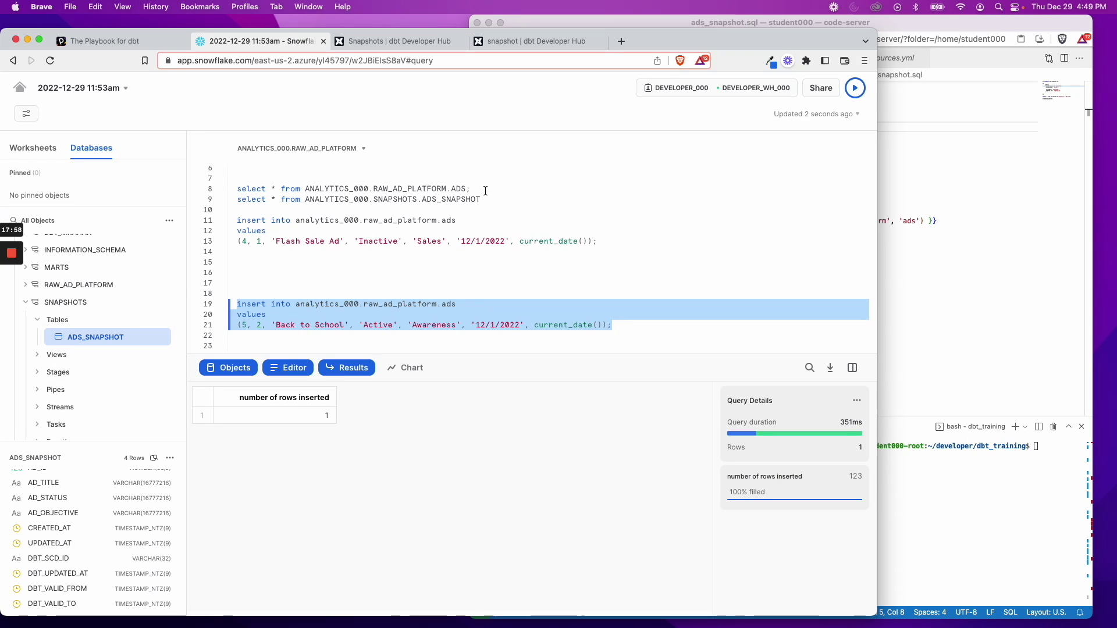
left_click_drag(472, 189, 236, 189)
key("super+Return")
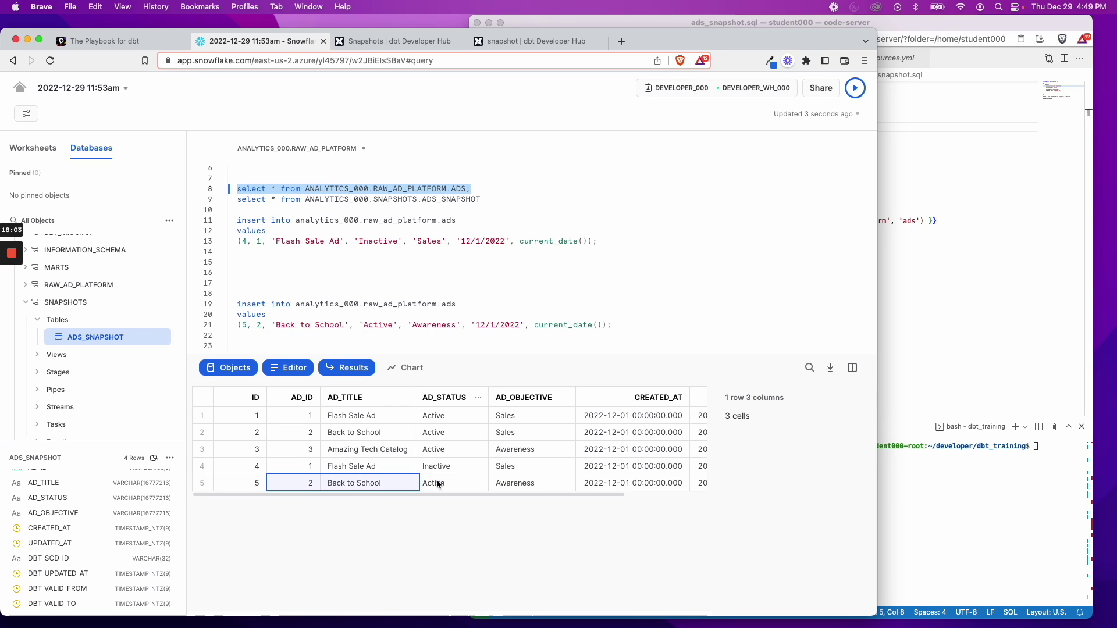
left_click(512, 433)
left_click(505, 483)
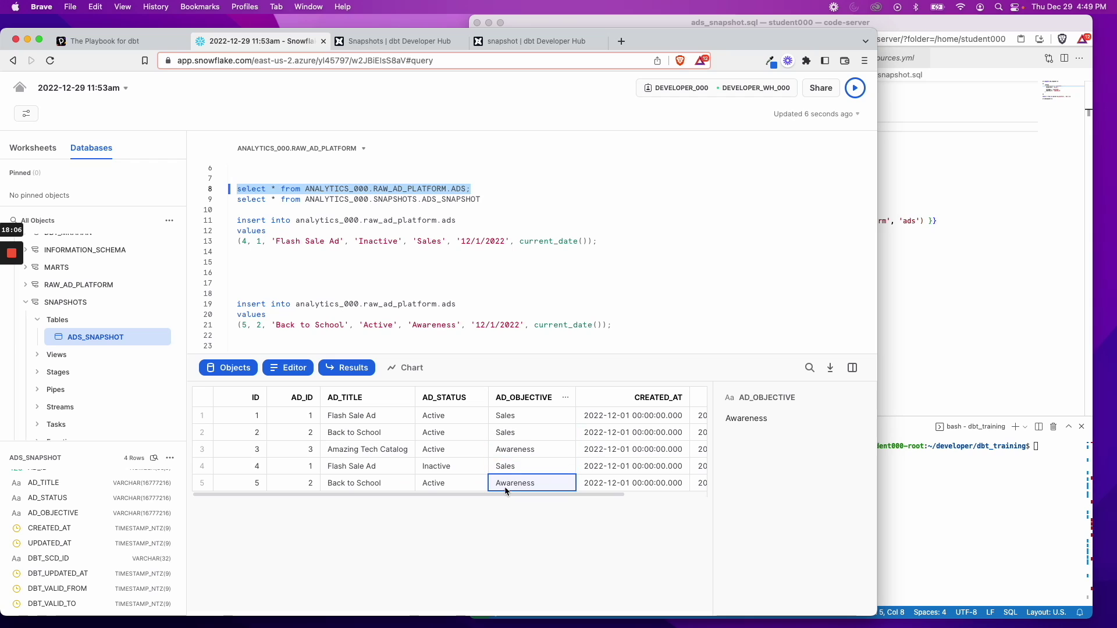
Query ADS_SNAPSHOT and rerun dbt snapshot to capture the new Awareness ad.
left_click(440, 273)
triple_click(489, 203)
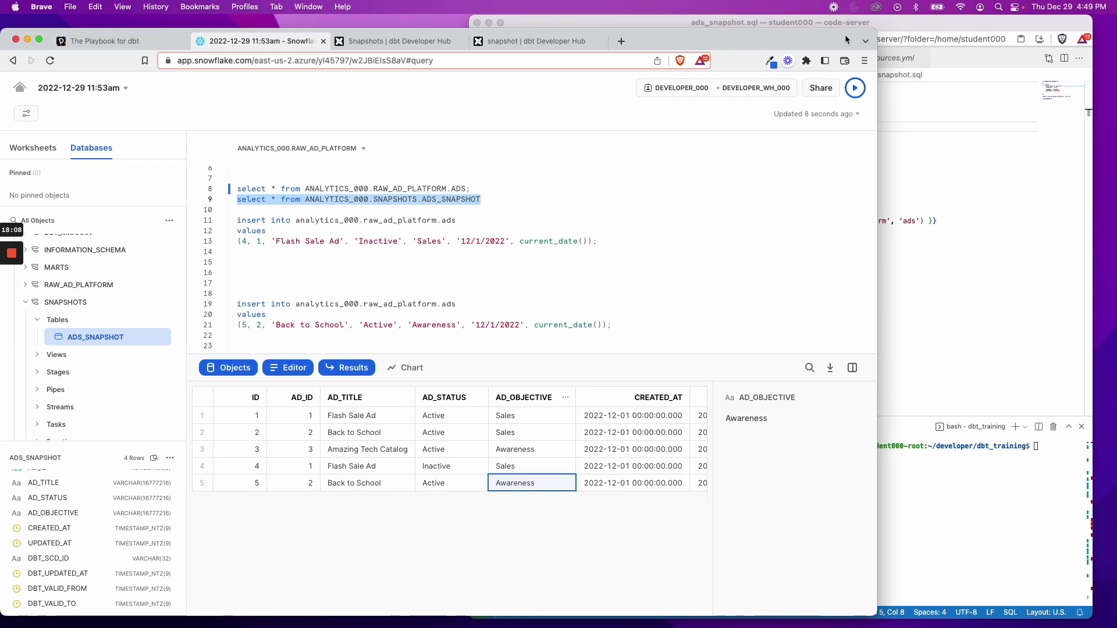
left_click(856, 89)
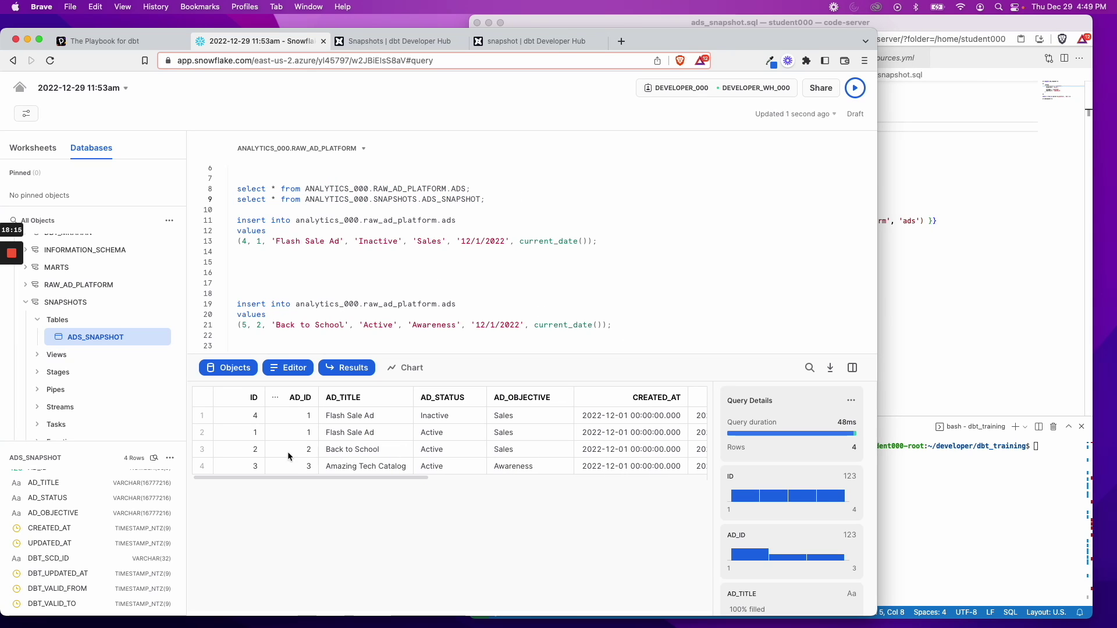
left_click_drag(256, 449, 376, 449)
left_click(967, 479)
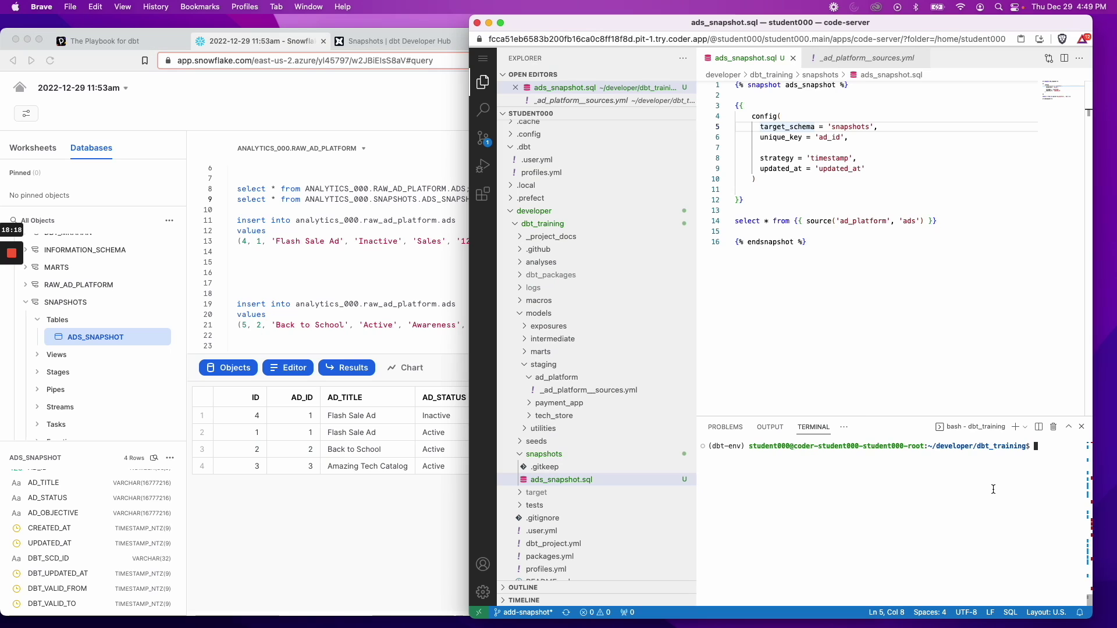
type("dbt snapshot")
key("Return")
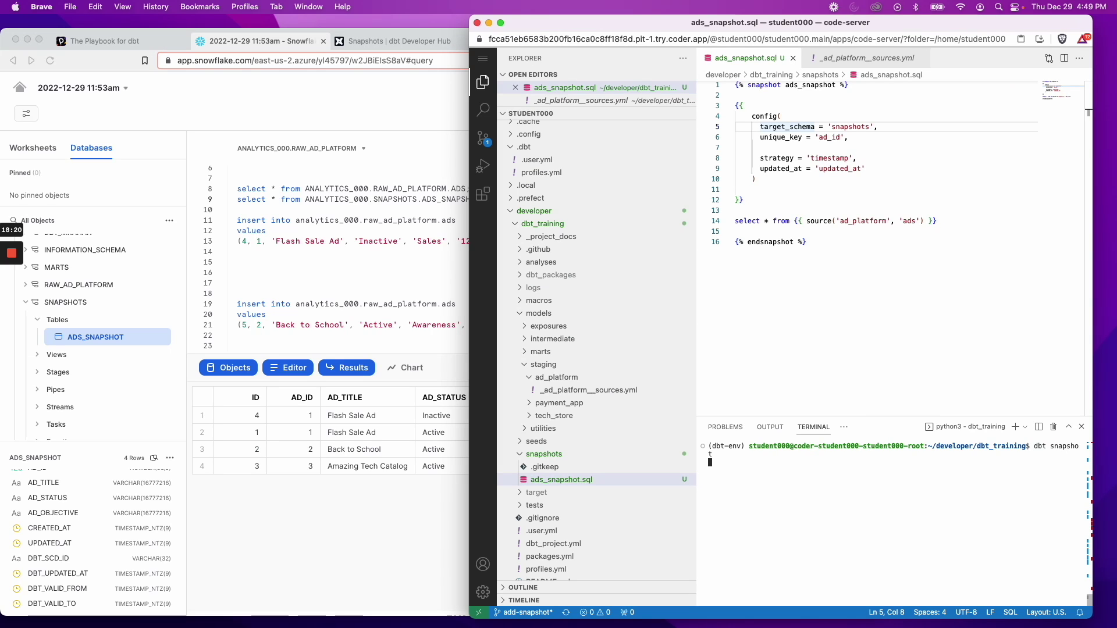
left_click(241, 202)
Rerun the ADS_SNAPSHOT query and add a where filter on a dbt validity column.
key("super+Return")
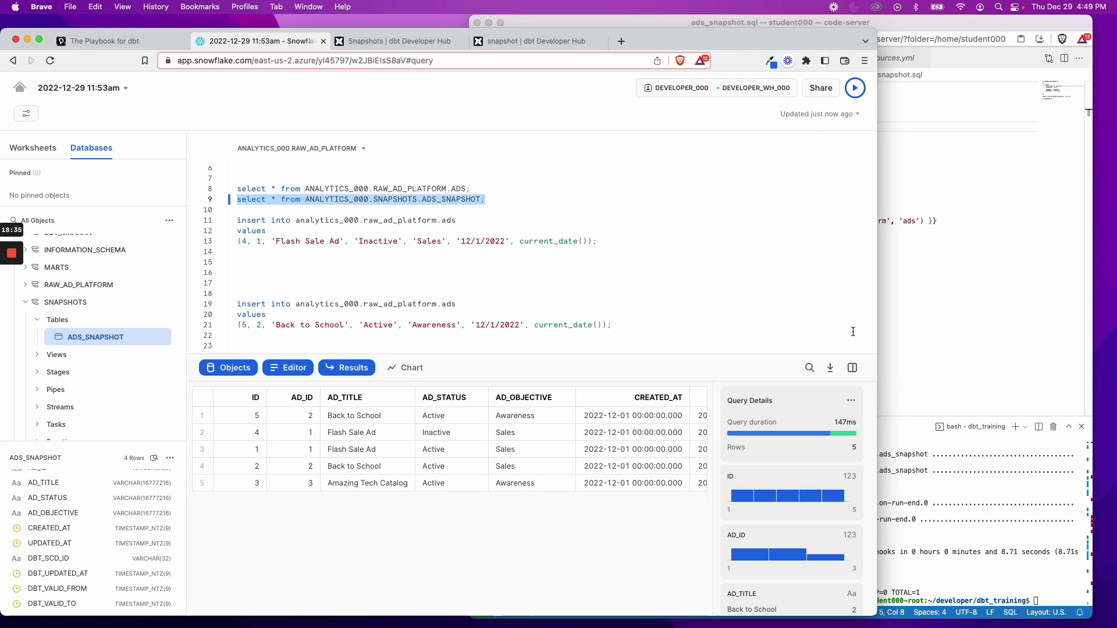
left_click_drag(877, 324, 895, 318)
left_click_drag(1030, 315, 1032, 314)
scroll(767, 463, "right", 5)
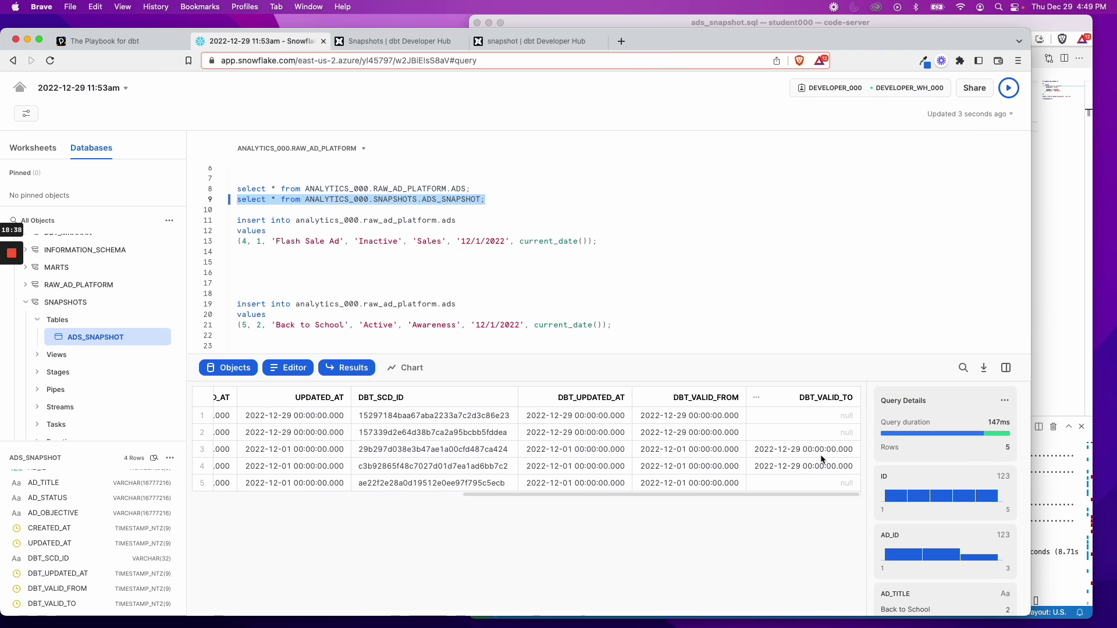
scroll(777, 451, "left", 8)
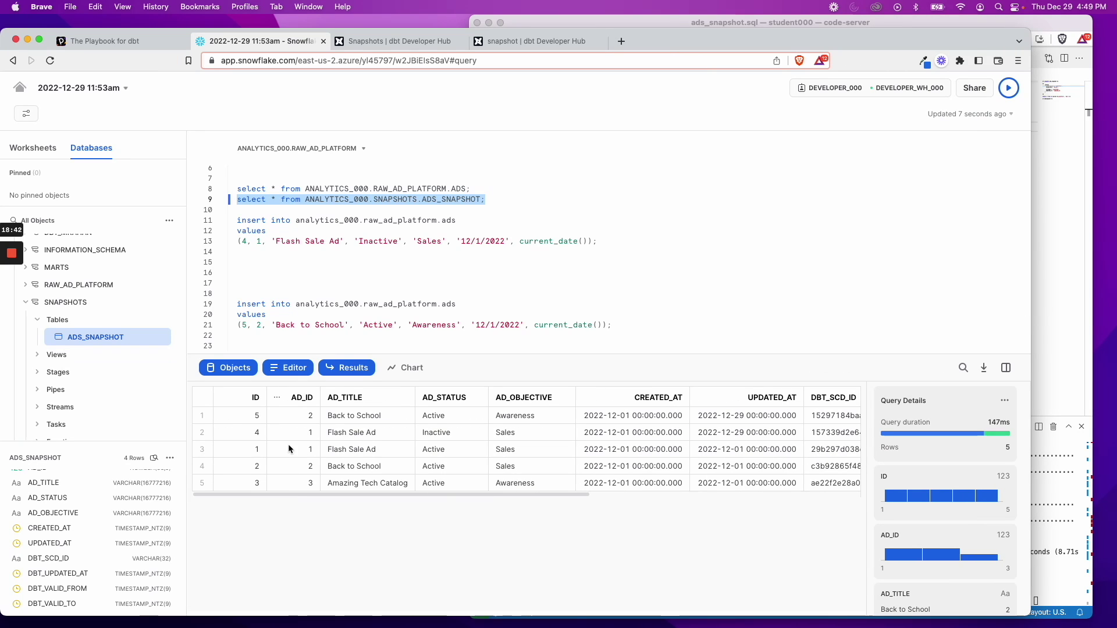
left_click(483, 200)
type("where ")
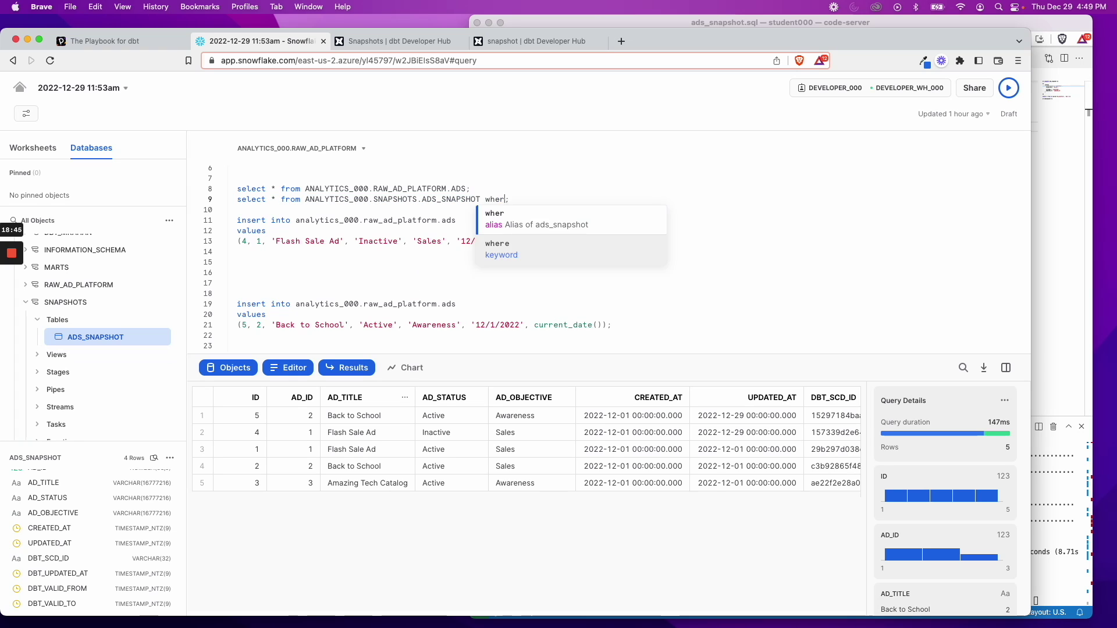
type("dbt_val")
key("Tab")
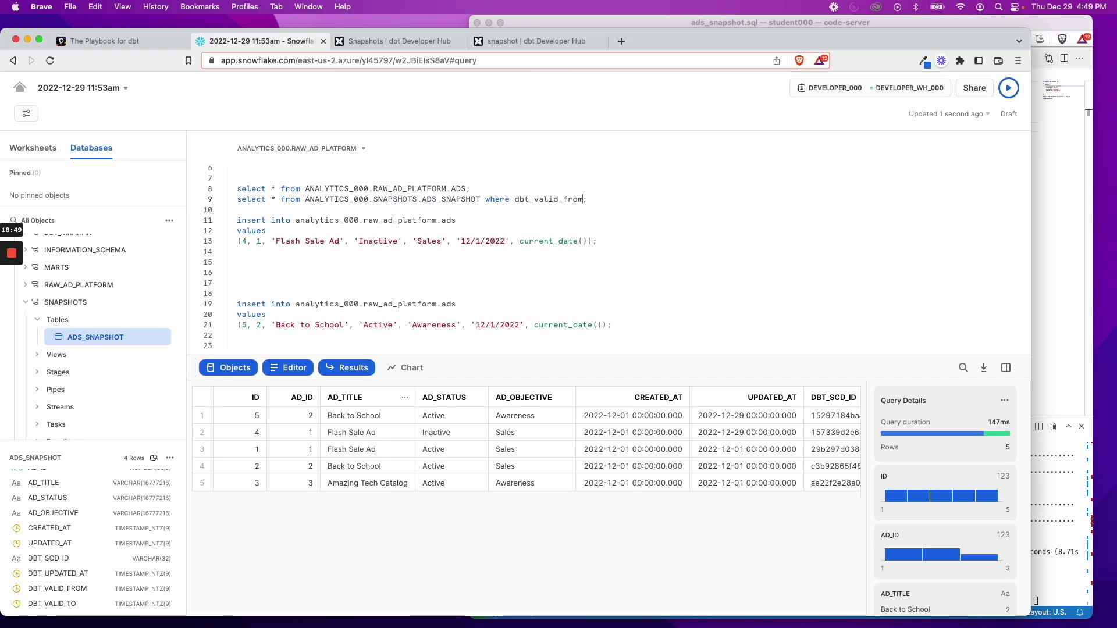
type("is null")
key("super+Return")
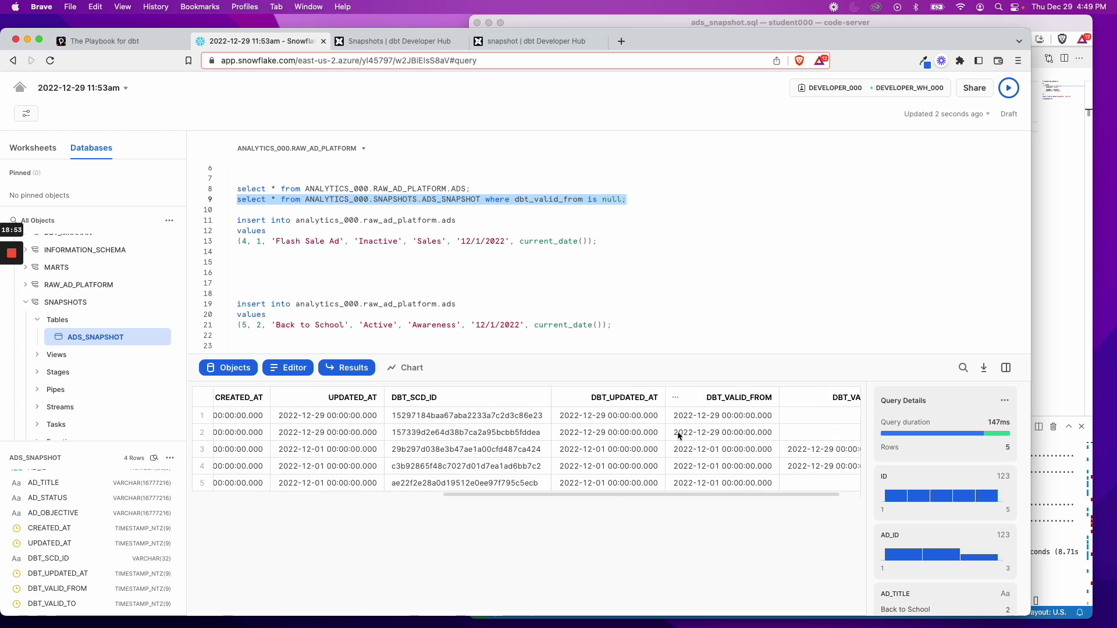
scroll(525, 446, "right", 5)
Filter ADS_SNAPSHOT on dbt_valid_to is null, then is not null, showing two expired rows.
double_click(572, 200)
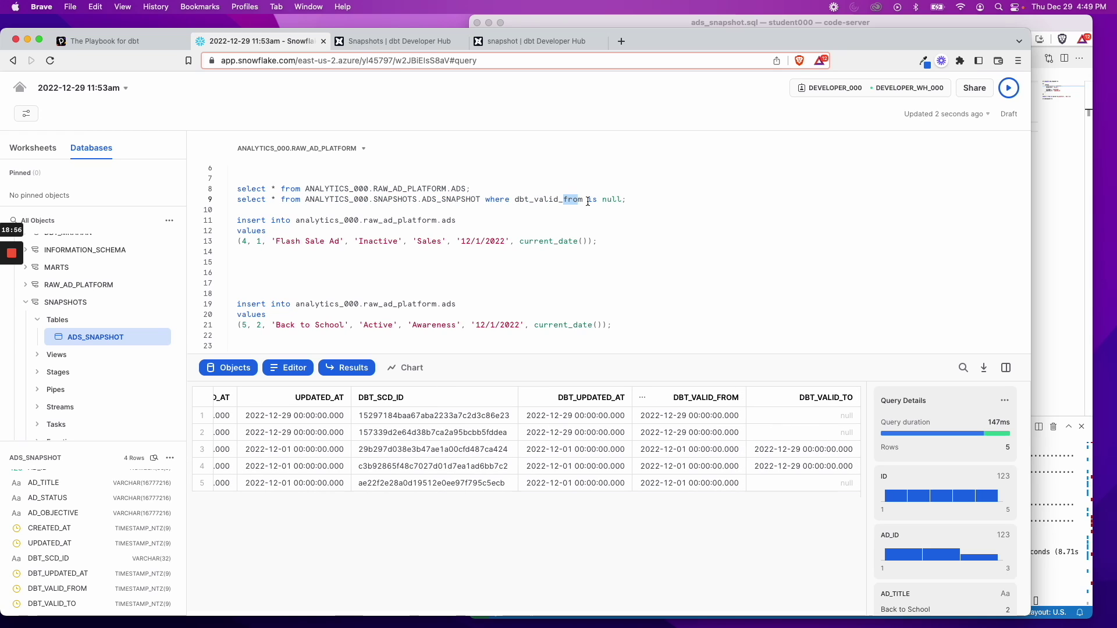
type("dbt_valid_to")
key("Escape")
key("super+Return")
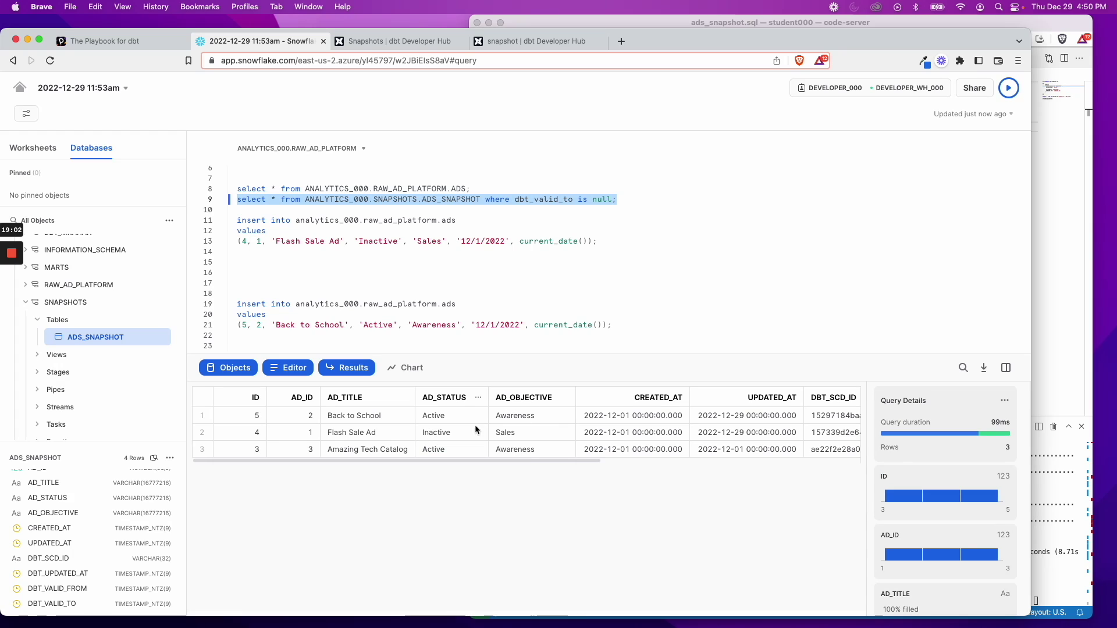
type("not")
scroll(523, 433, "right", 5)
left_click(1008, 89)
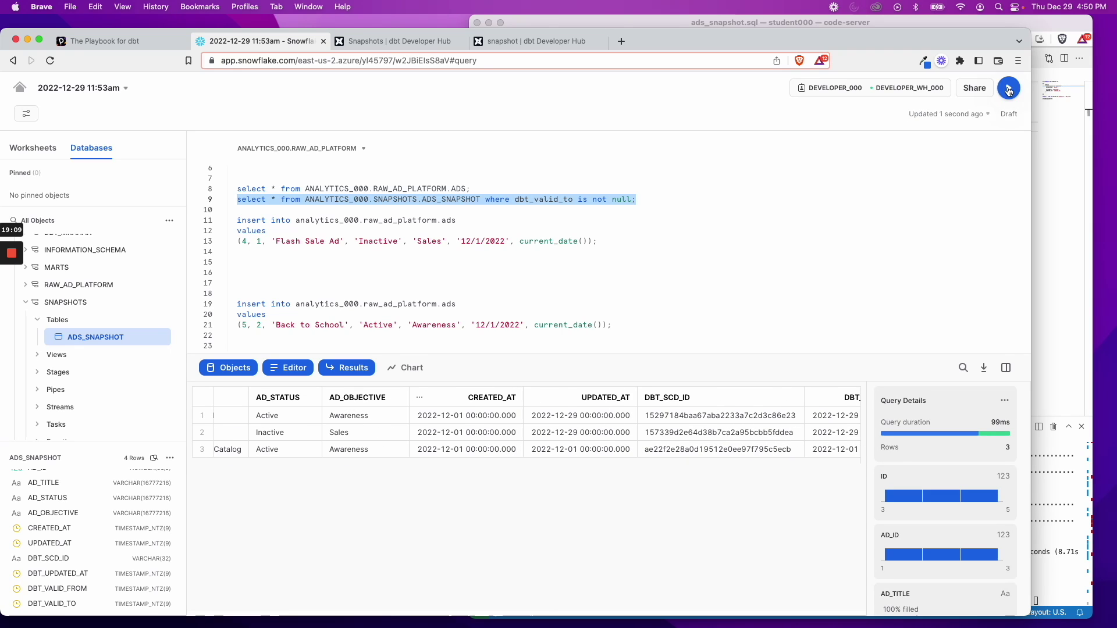
left_click(658, 201)
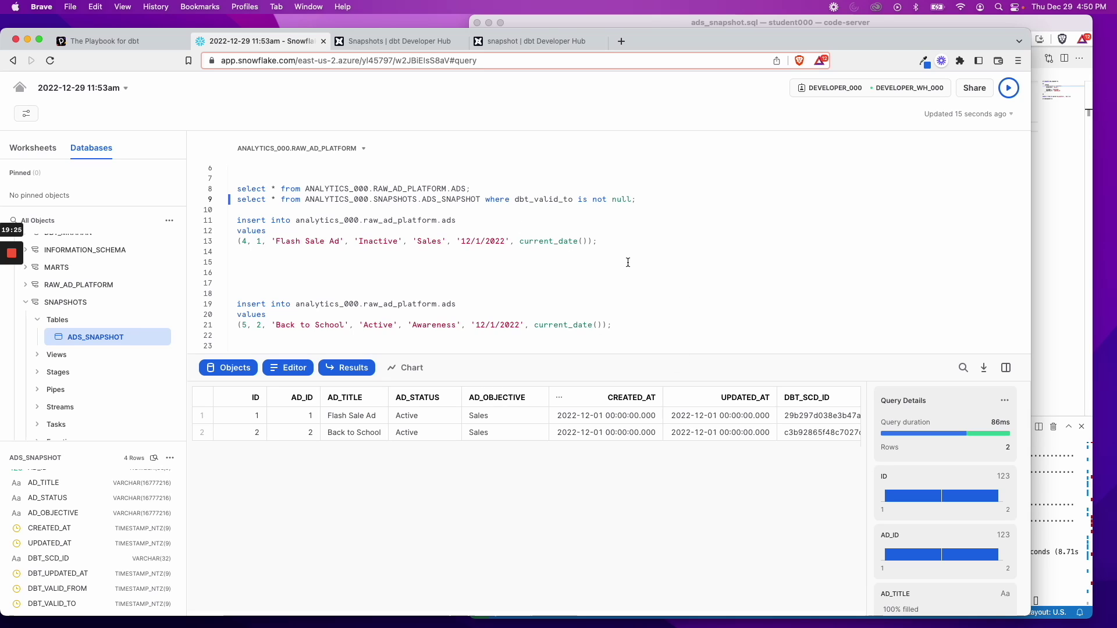
key("super+Tab")
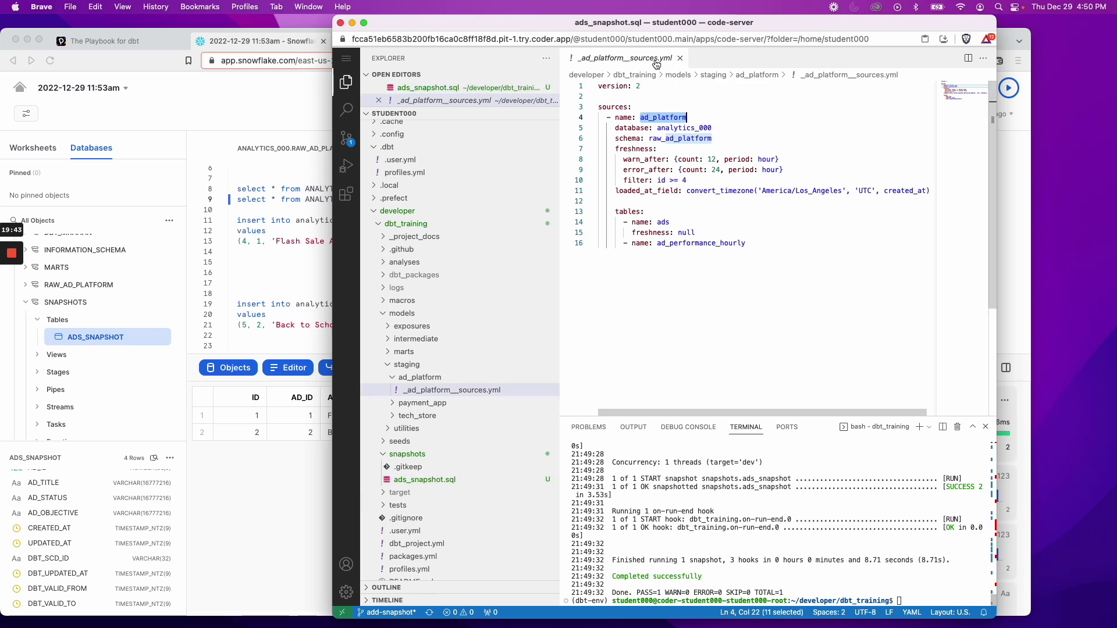
left_click(656, 62)
Create a new file stg_ad_platform__ads.sql in the ad_platform folder.
left_click_drag(559, 349, 638, 355)
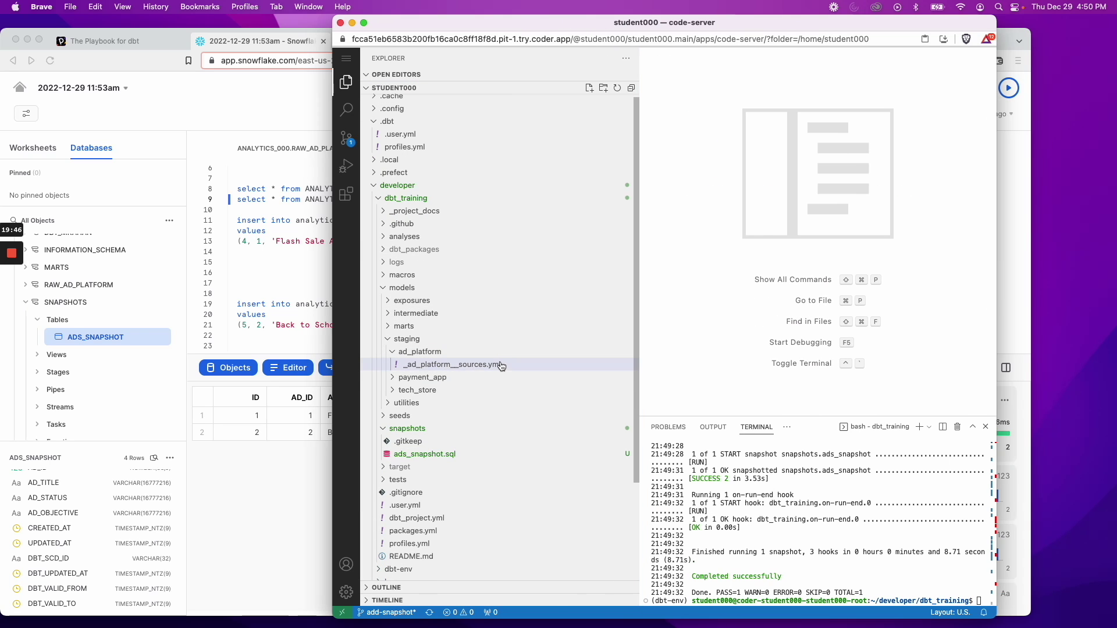
right_click(420, 351)
left_click(459, 370)
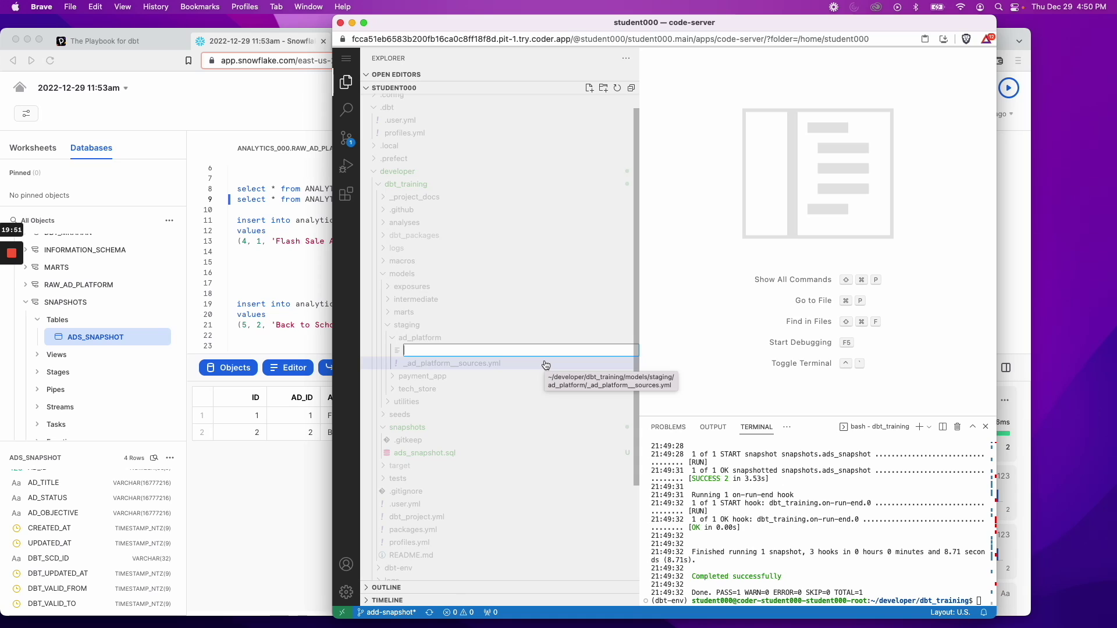
type("stg_ad_platform__ads.")
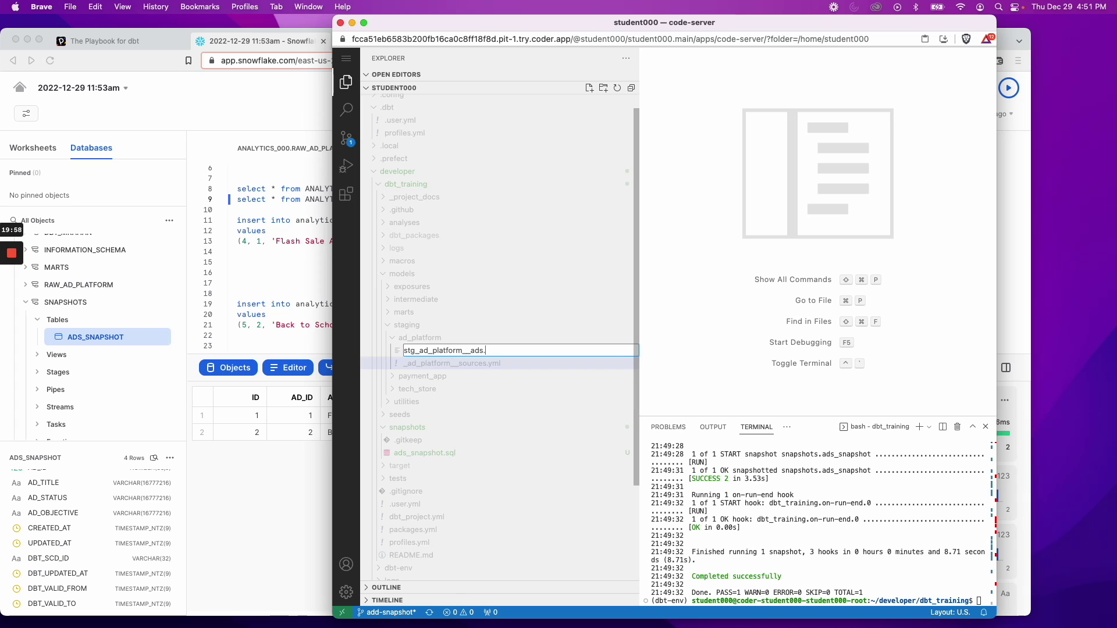
type("sql")
key("Return")
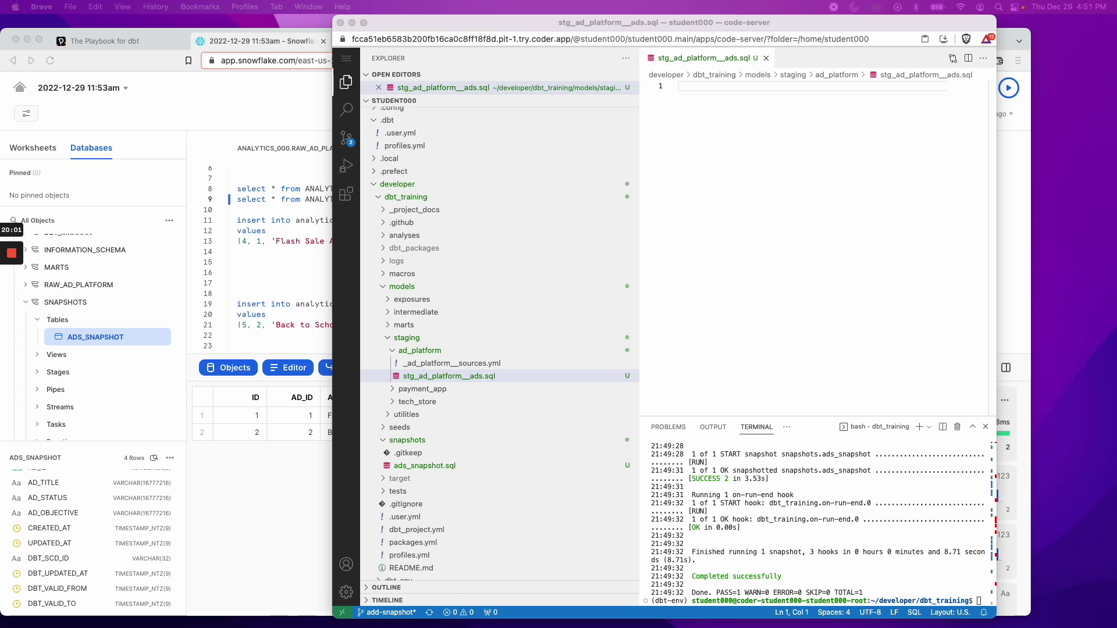
Paste the model SQL selecting ref('ads_snapshot') rows where dbt_valid_to is null.
left_click(684, 218)
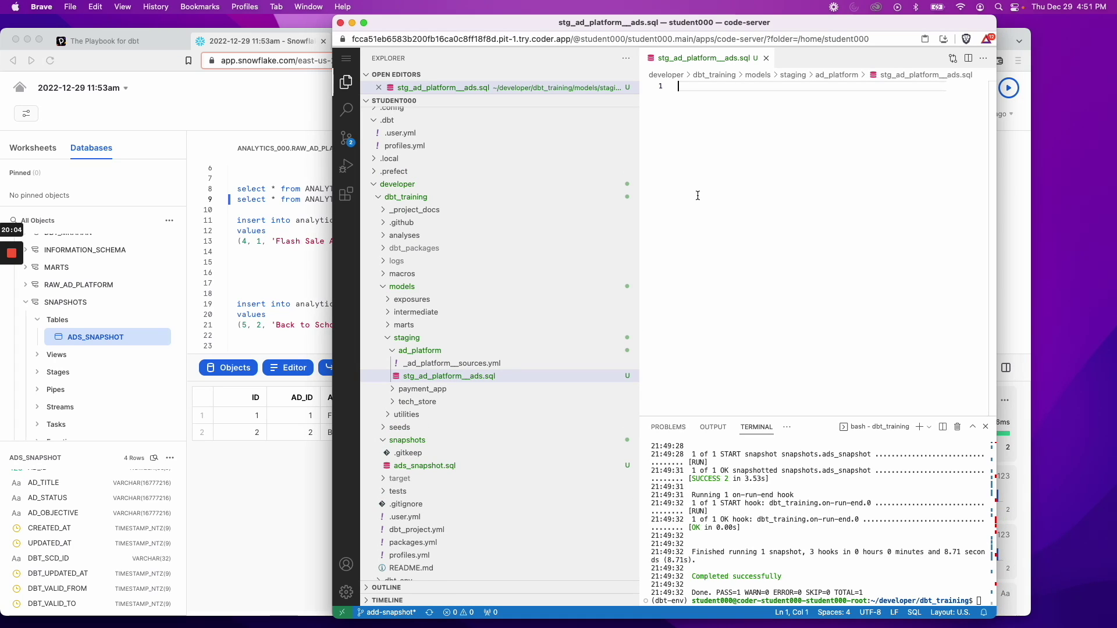
type("with  ads as (      select * from {{ ref('ads_snapshot') }}  ),  final as (      select         id,         ad_id,         ad_title,         ad_status,         ad_objective,         created_at,         updated_at,         dbt_scd_id,         dbt_updated_at,         dbt_valid_from,         dbt_valid_to      from ads      where dbt_valid_to is null  )  select * from final")
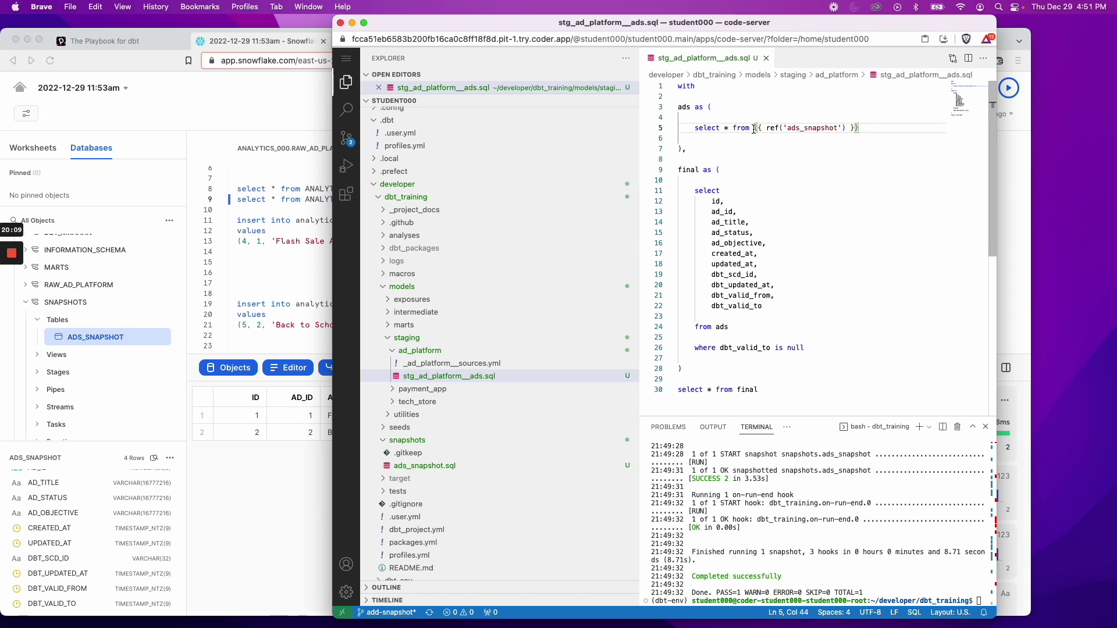
left_click_drag(755, 128, 785, 127)
left_click(778, 129)
double_click(812, 128)
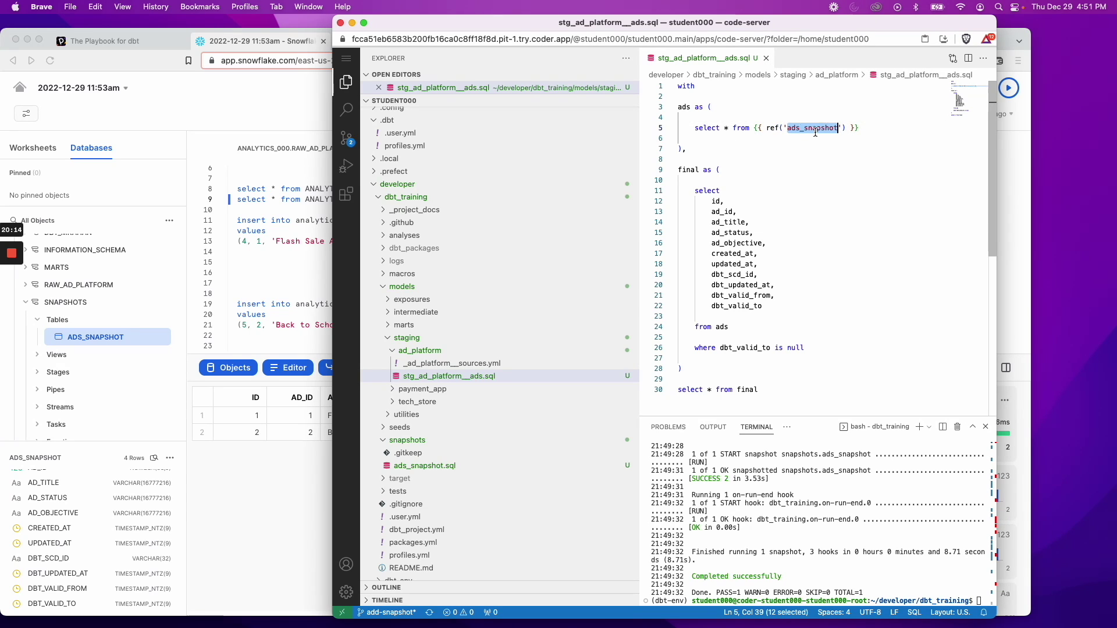
left_click(769, 128)
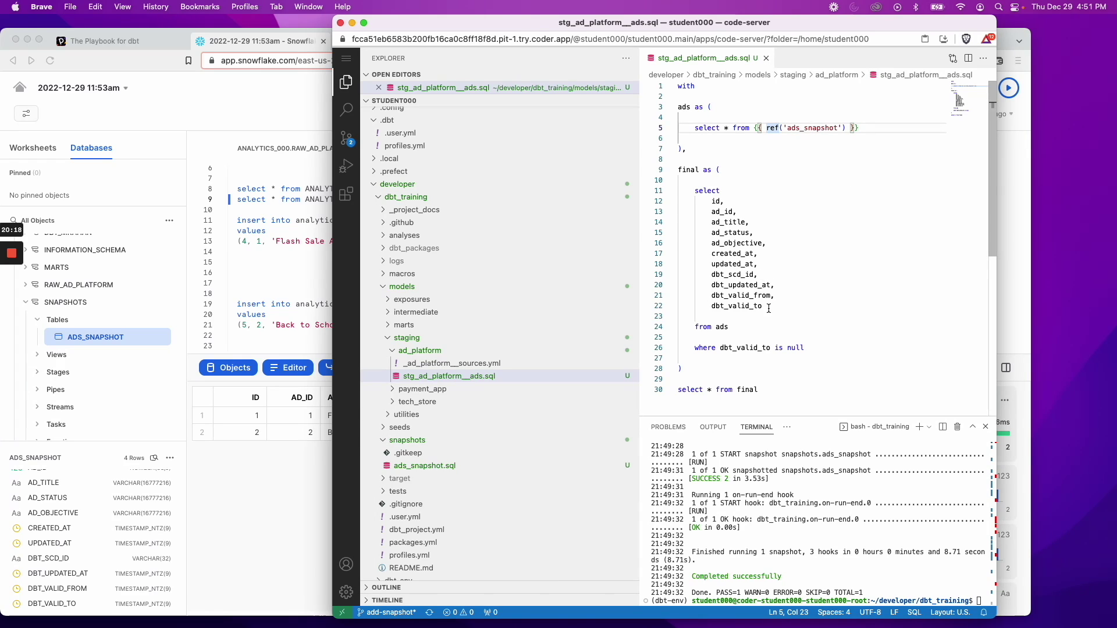
left_click_drag(768, 308, 726, 286)
left_click_drag(712, 282, 712, 276)
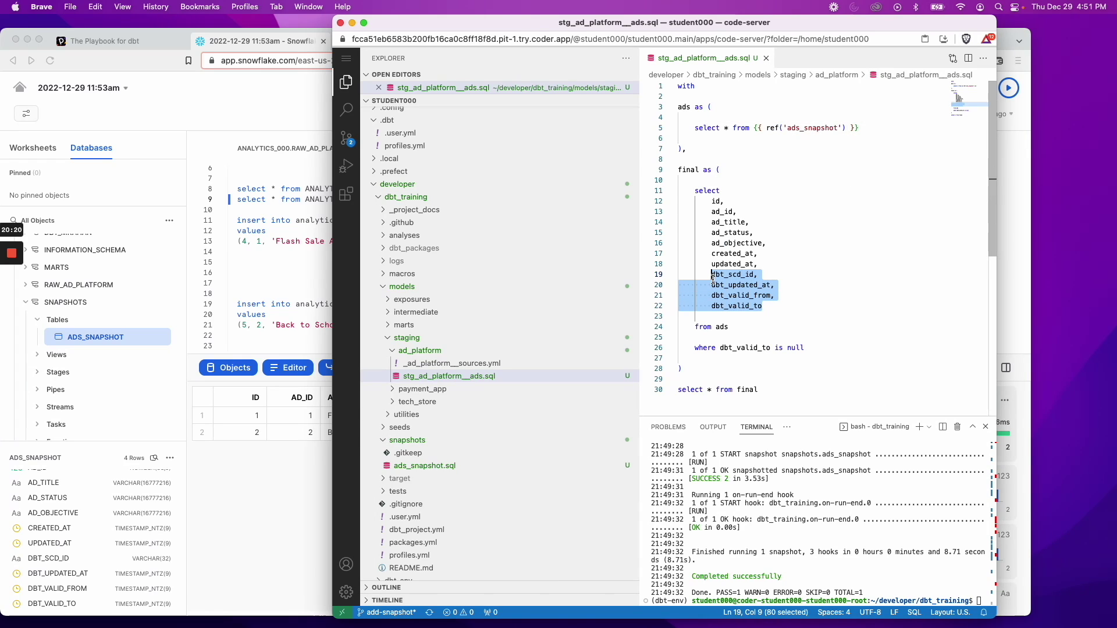
left_click(767, 307)
left_click_drag(695, 348, 817, 348)
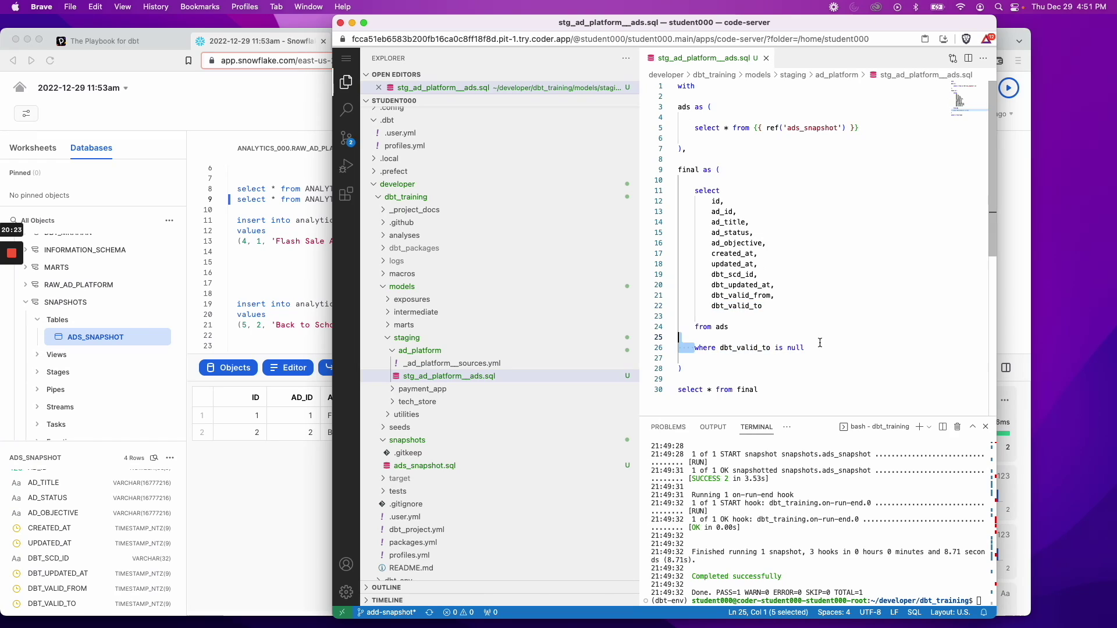
left_click(810, 348)
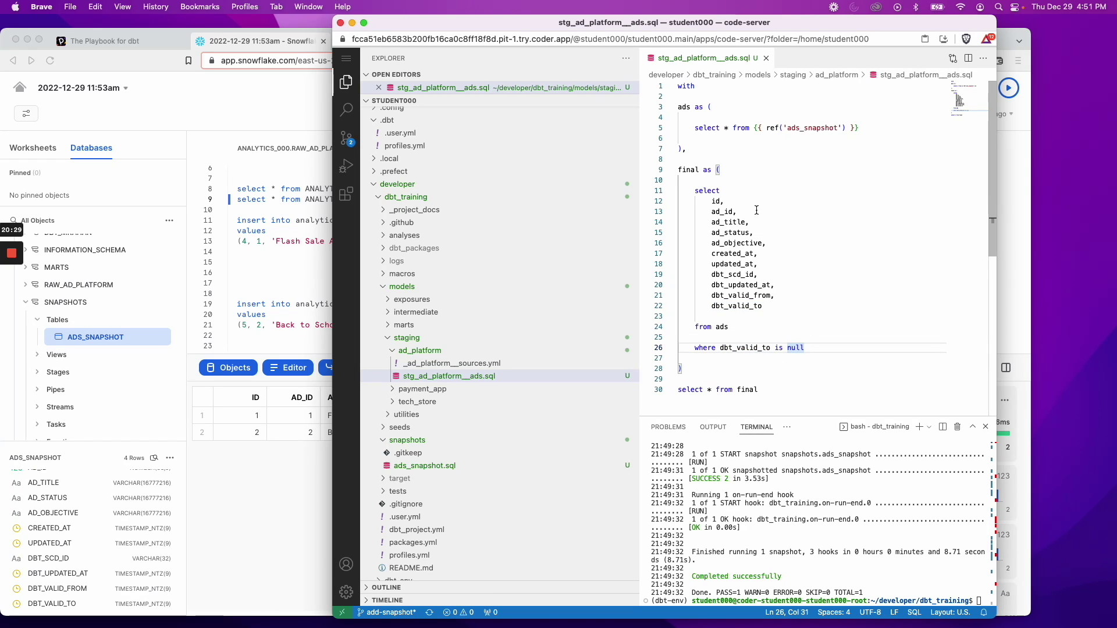
Build the model with dbt run -s stg_ad_platform__ads, reaching PASS=1.
left_click(765, 389)
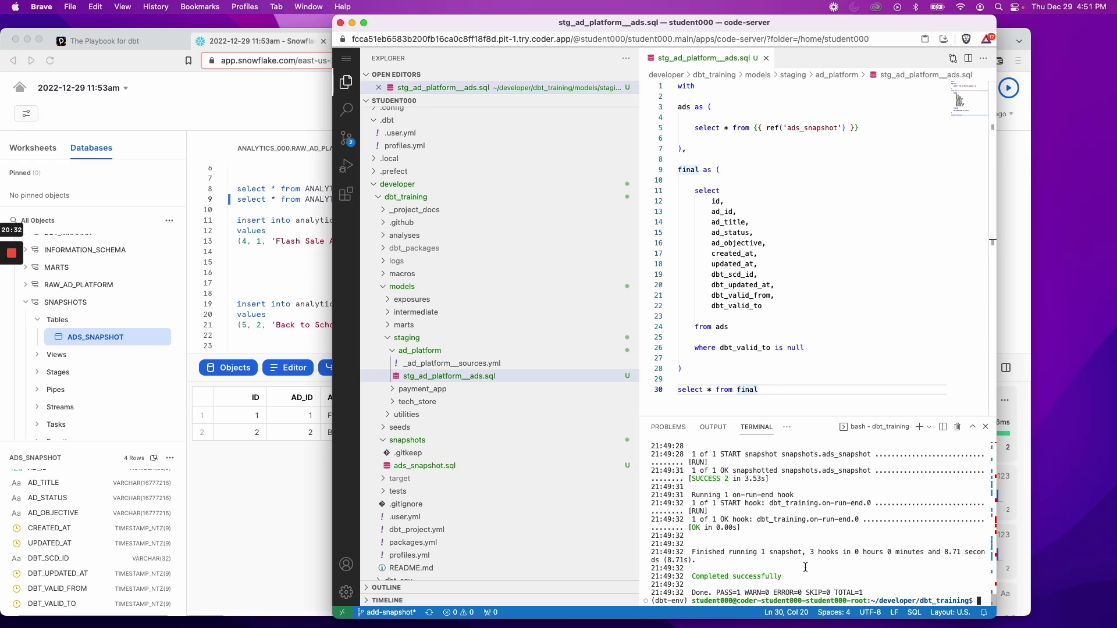
type("dbt run -s ")
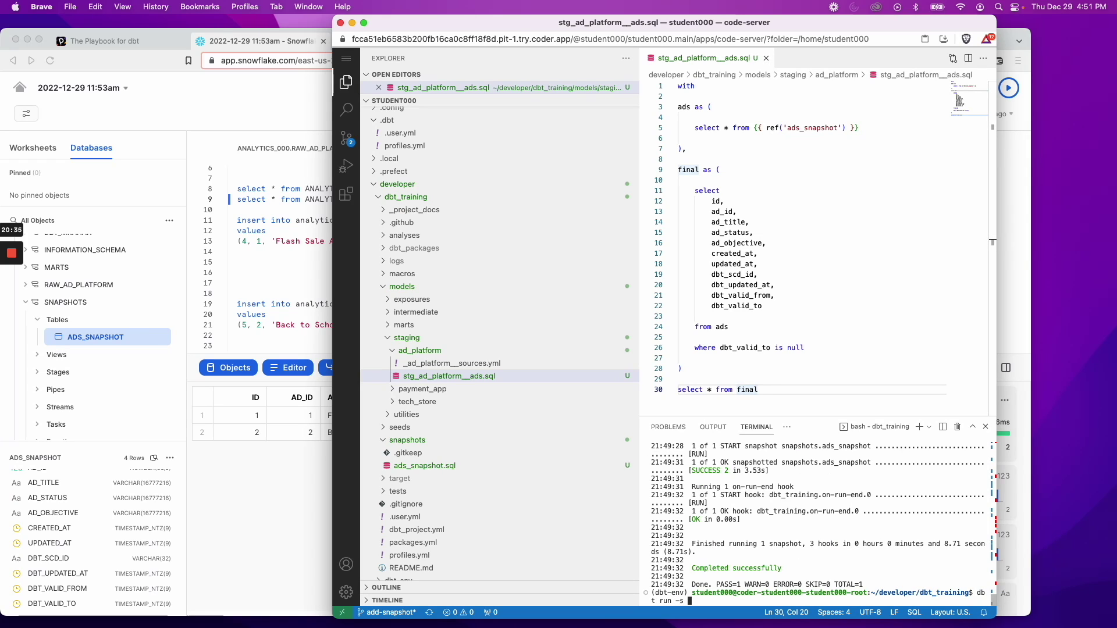
type("stg_ad_platform__ads")
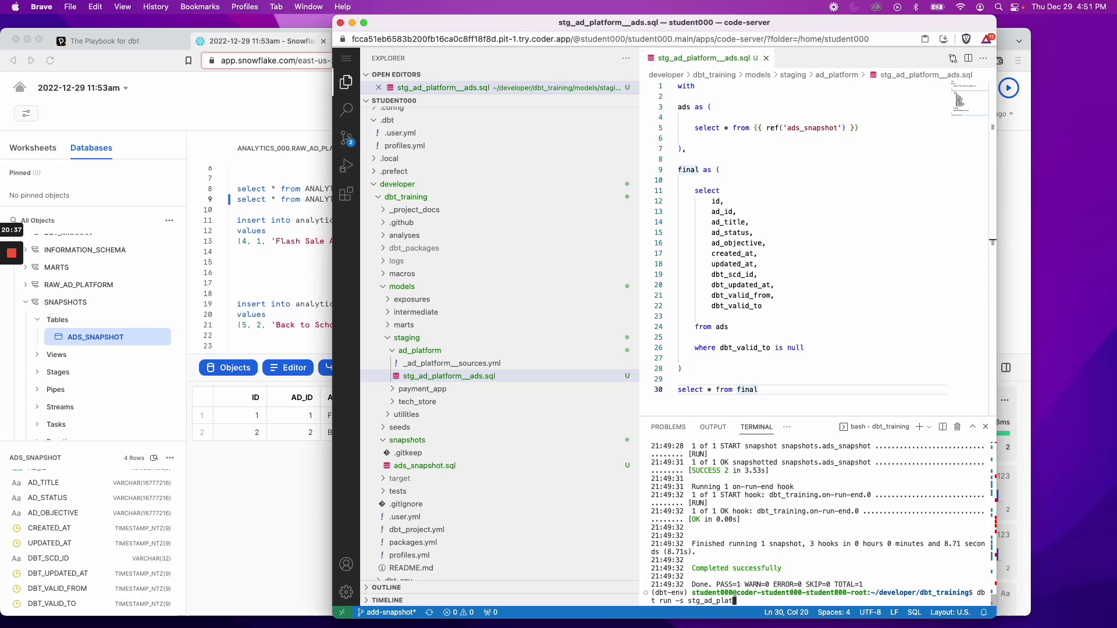
key("Return")
left_click_drag(993, 242, 1090, 243)
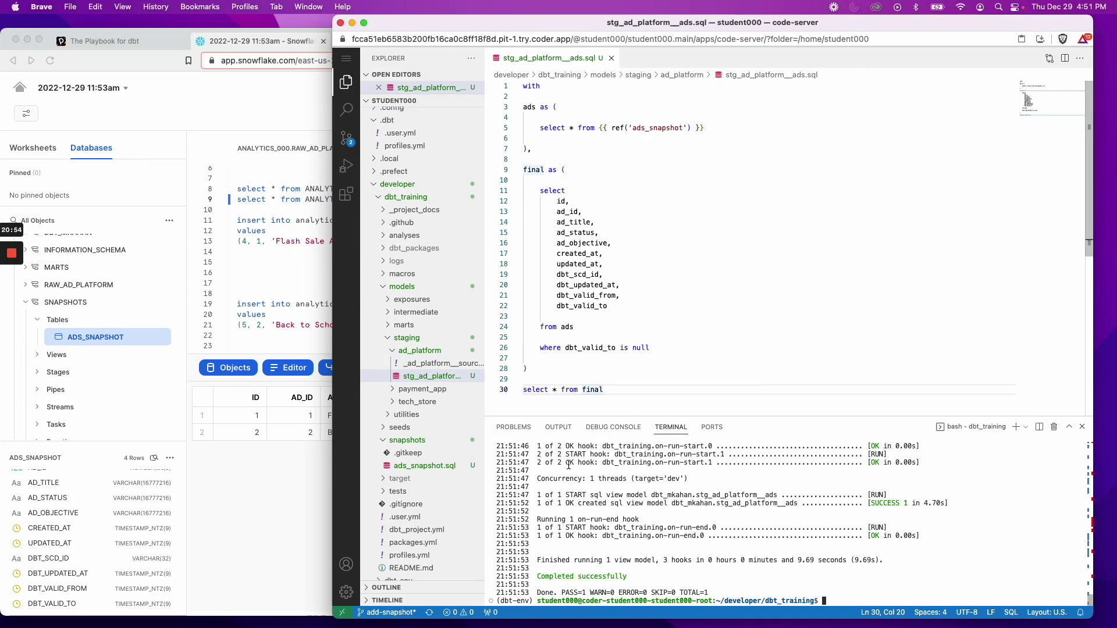
Refresh objects and preview the dev schema's STG_AD_PLATFORM__ADS view with three current ads.
left_click(28, 305)
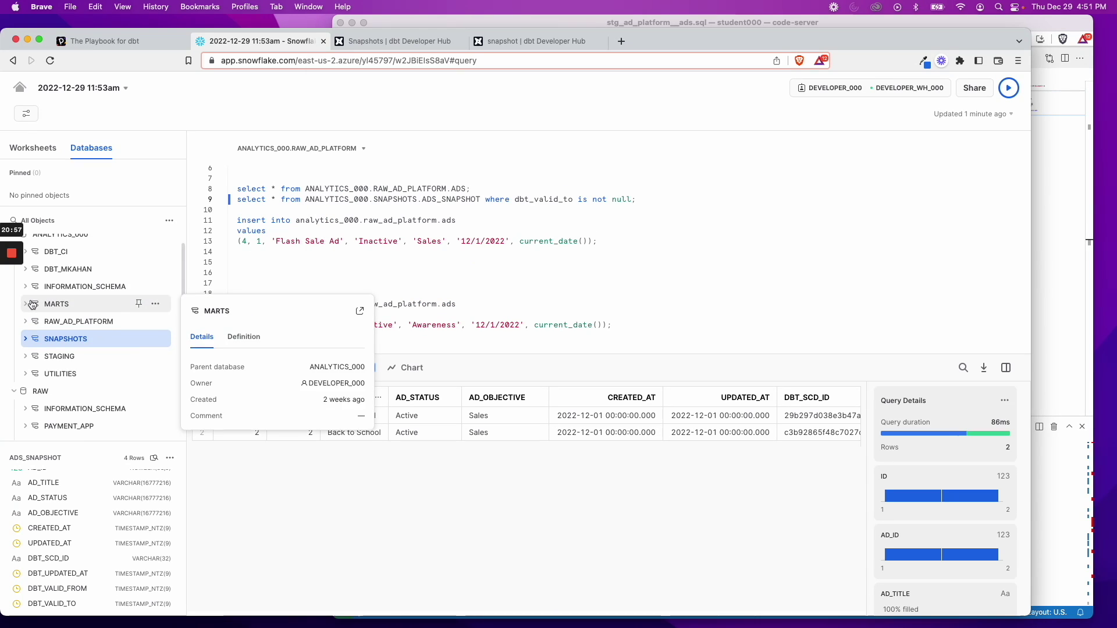
left_click(168, 219)
left_click(153, 247)
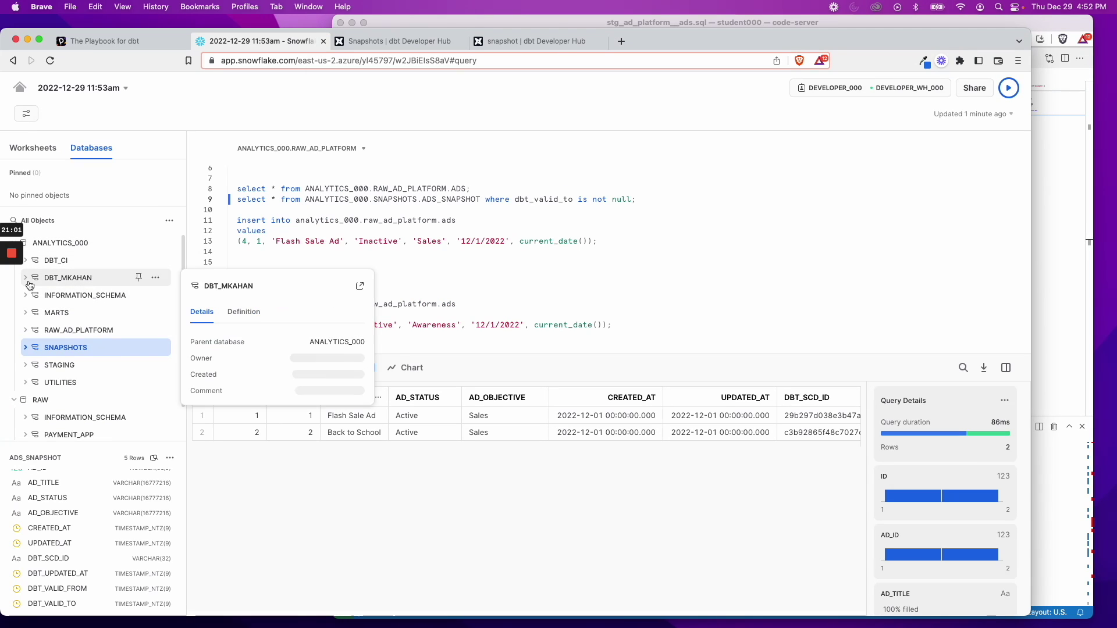
left_click(25, 277)
left_click(37, 312)
left_click(111, 330)
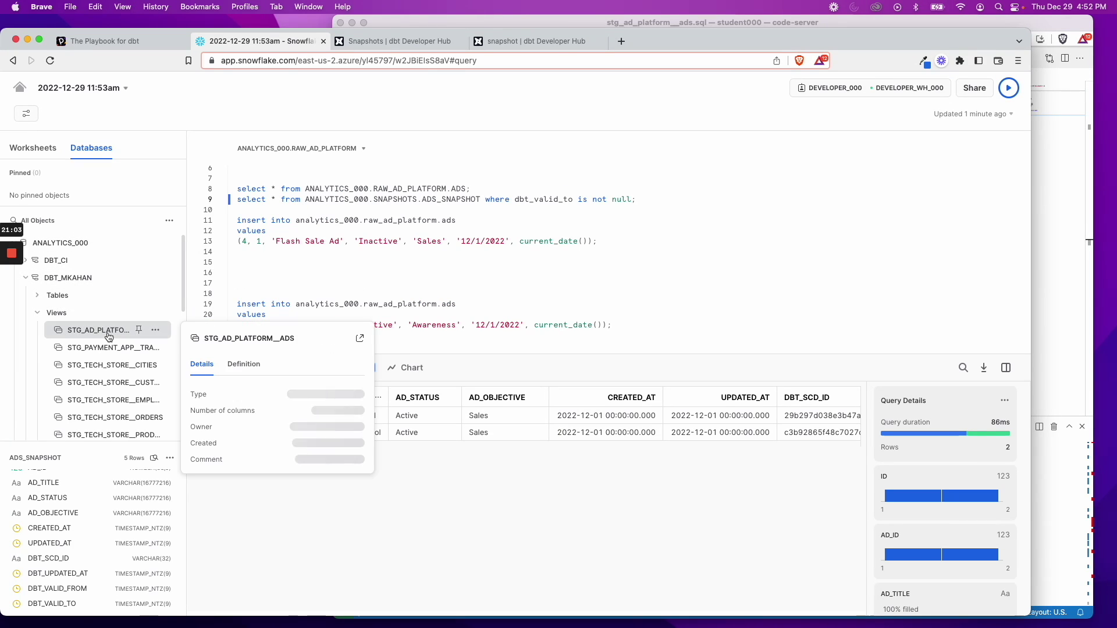
left_click(153, 457)
mouse_move(157, 382)
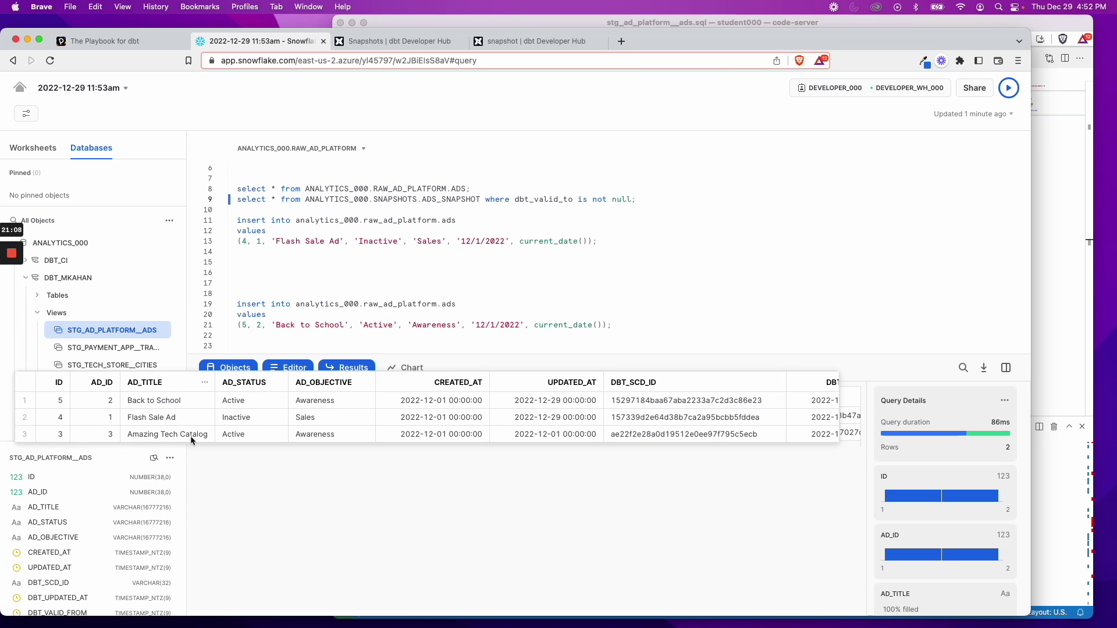
scroll(190, 435, "right", 10)
scroll(339, 415, "left", 10)
scroll(338, 416, "right", 2)
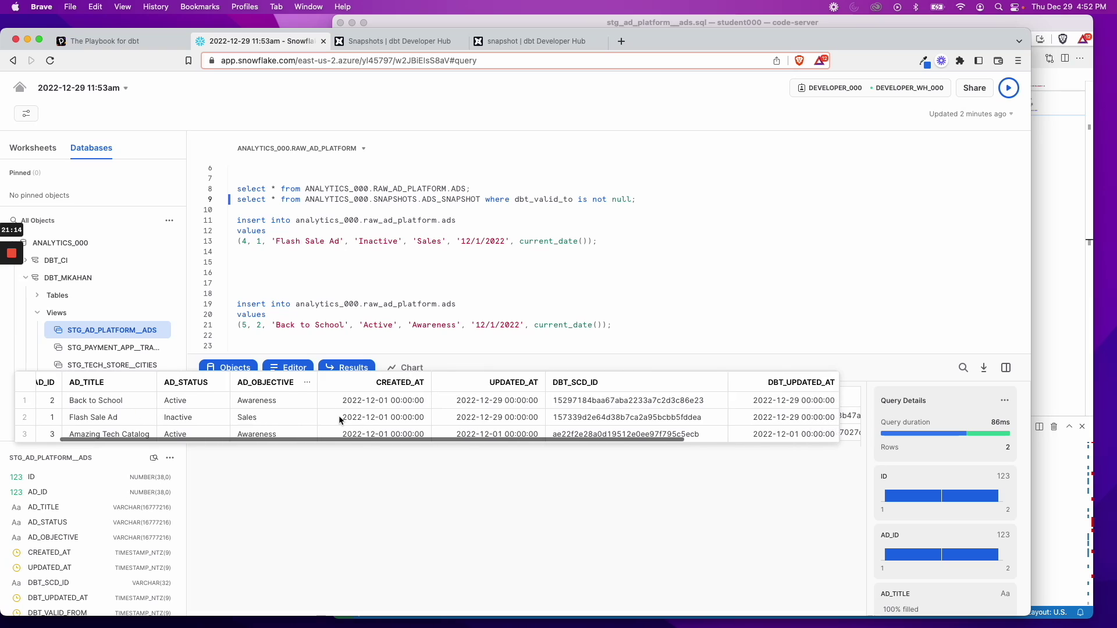
scroll(339, 416, "right", 5)
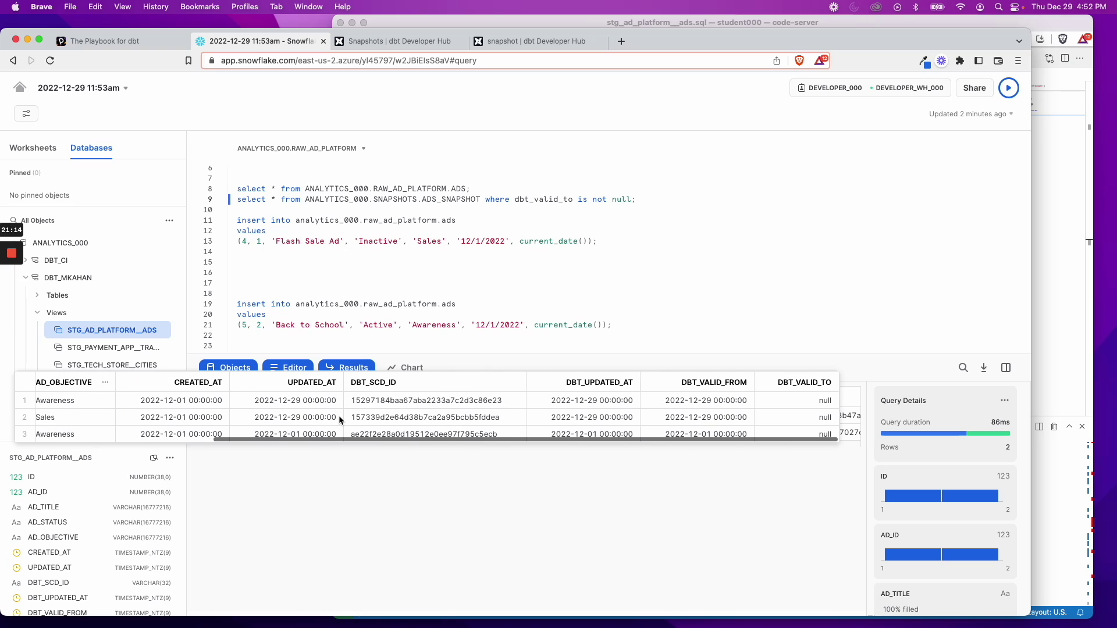
left_click(408, 325)
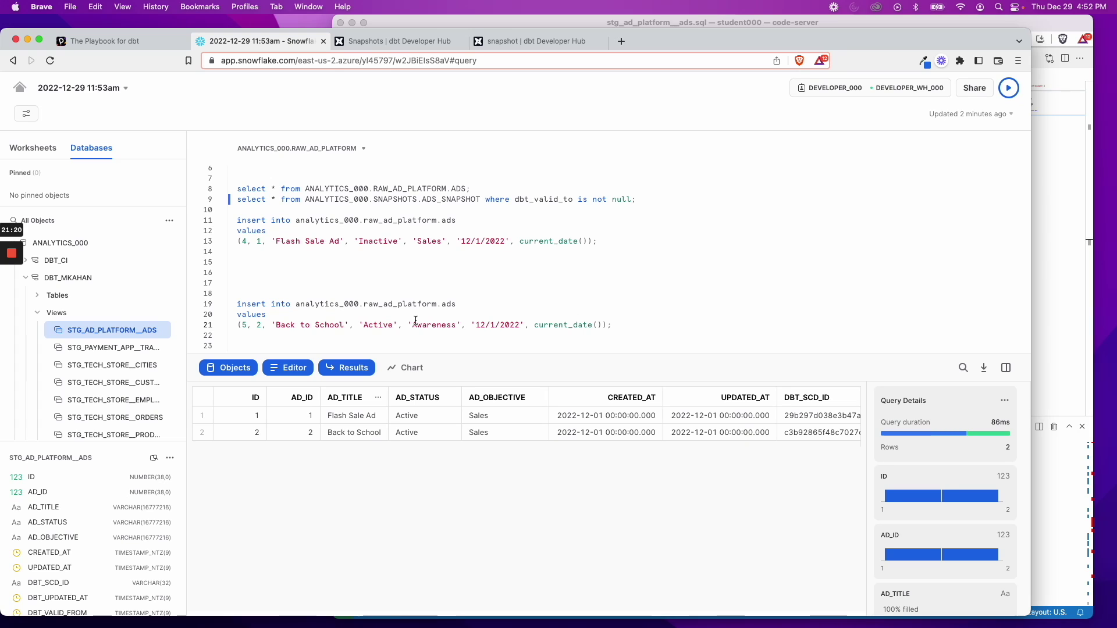
left_click(1061, 262)
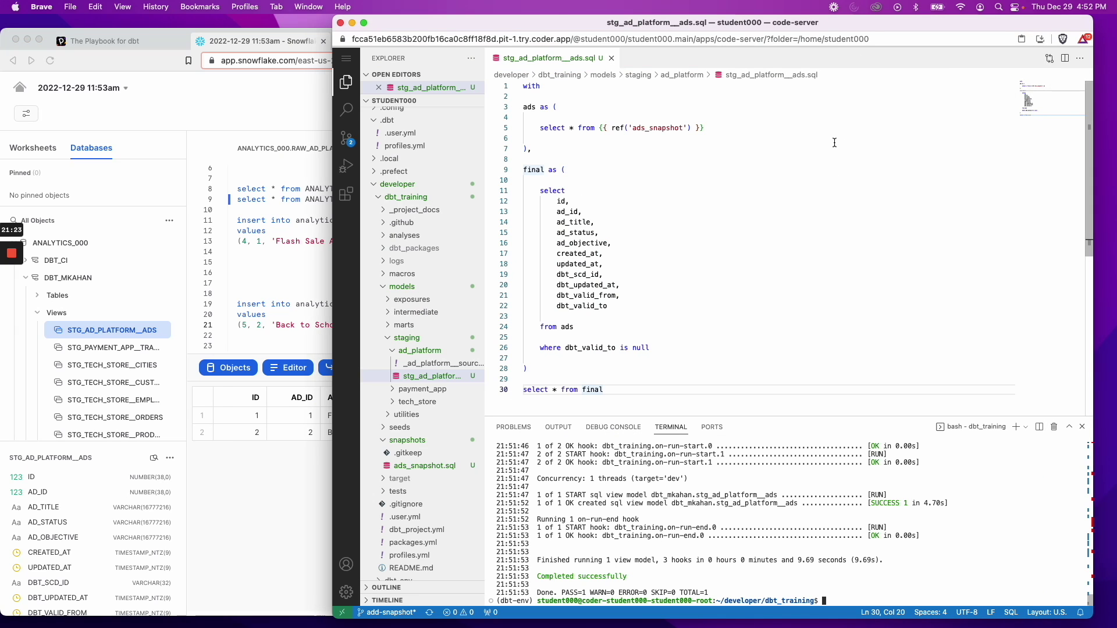
Widen the Explorer sidebar and collapse the ad_platform staging folder.
mouse_move(513, 228)
left_click_drag(486, 262, 551, 262)
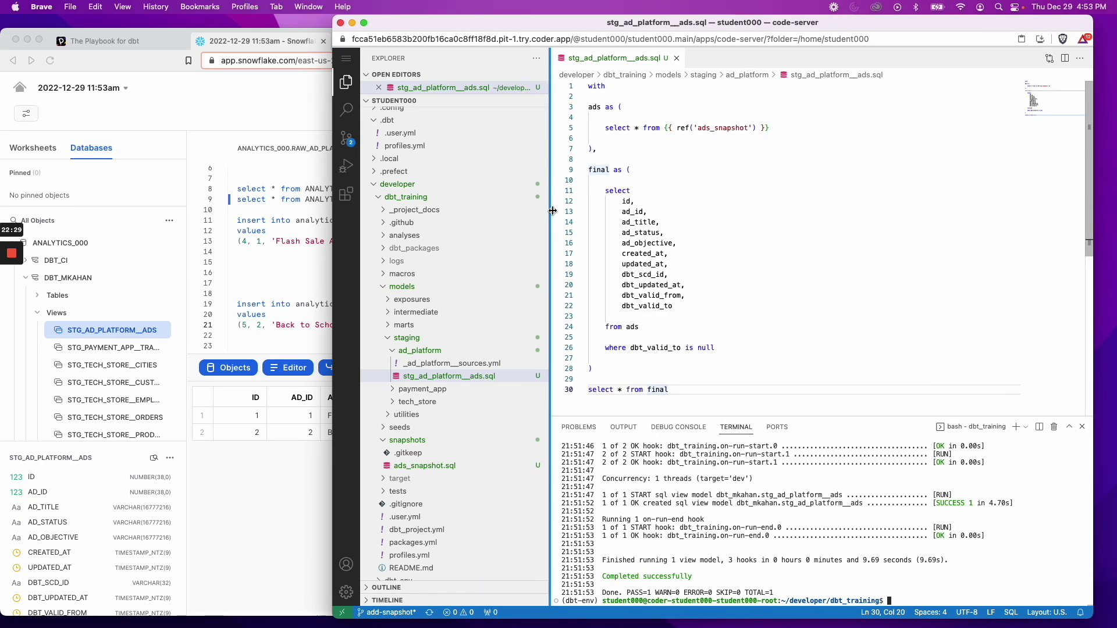
left_click(419, 350)
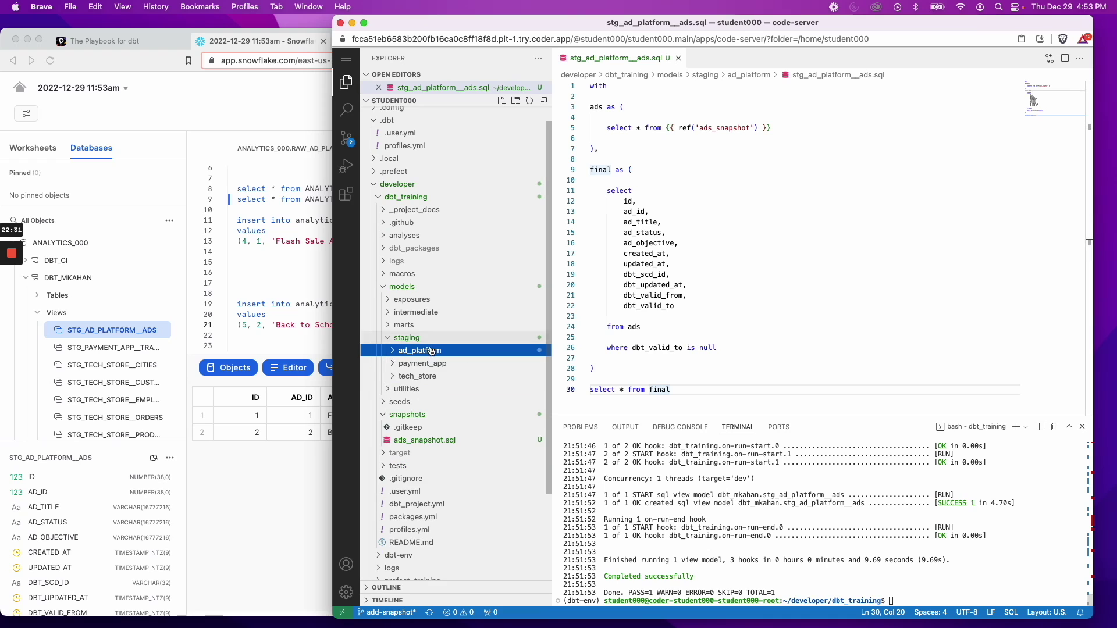